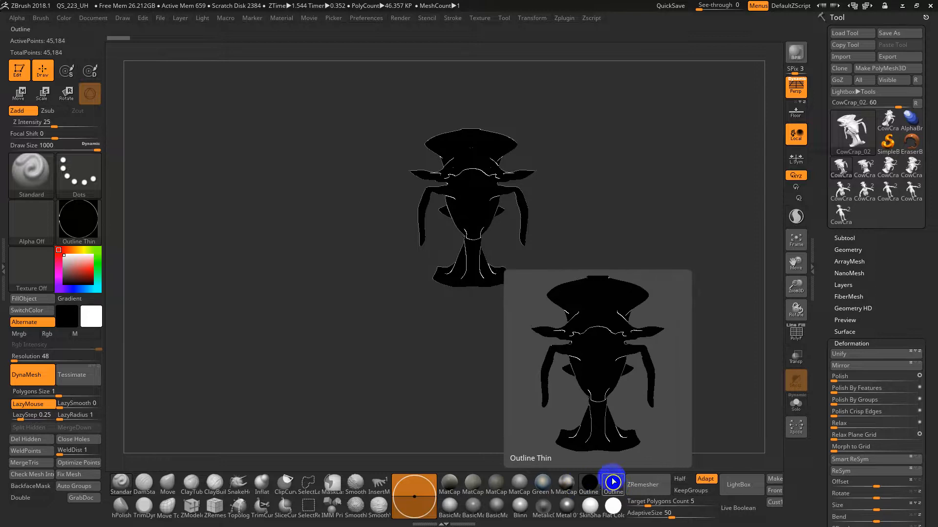
Bring up the CowCrap_03 model and shade it with the Green Metallic material
{"action": "left_click_drag", "start_coordinate": [562, 260], "coordinate": [579, 320]}
{"action": "left_click_drag", "start_coordinate": [579, 320], "coordinate": [613, 362], "text": "alt"}
{"action": "mouse_move", "coordinate": [613, 362]}
{"action": "left_mouse_down"}
{"action": "mouse_move", "coordinate": [634, 358]}
{"action": "mouse_move", "coordinate": [618, 355]}
{"action": "left_mouse_up"}
{"action": "left_click_drag", "start_coordinate": [617, 356], "coordinate": [655, 349], "text": "alt"}
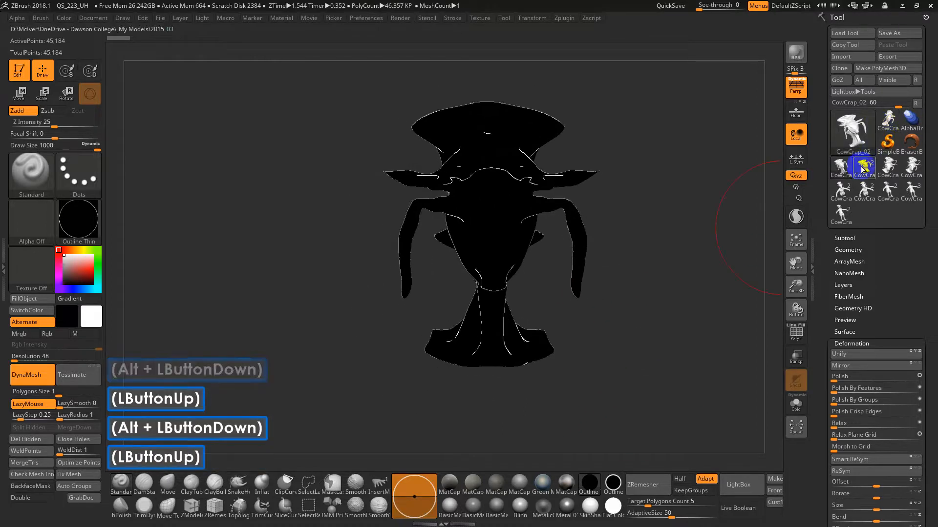
{"action": "left_click", "coordinate": [886, 128]}
{"action": "left_click_drag", "start_coordinate": [722, 271], "coordinate": [611, 439]}
{"action": "left_click", "coordinate": [541, 485]}
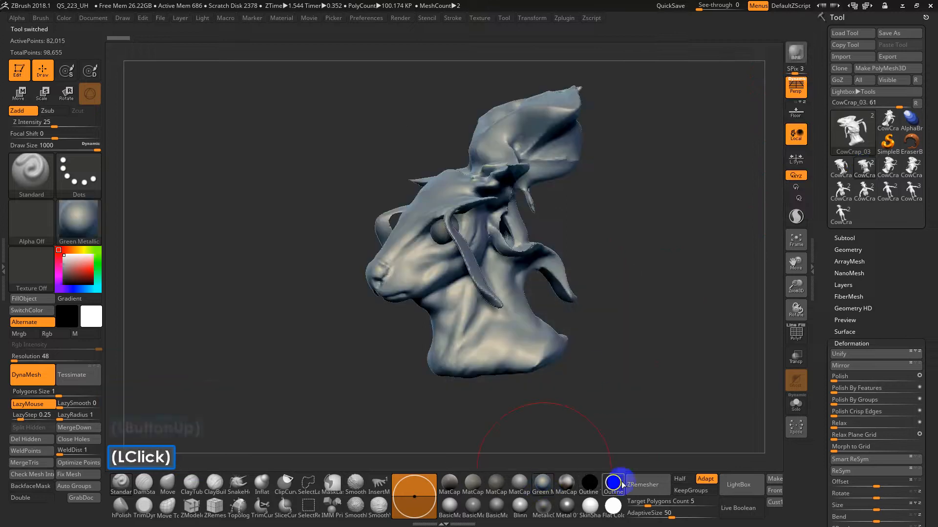
Compare CowCrap_03 in the Outline Thin and Outline materials from several angles, returning to Green Metallic
{"action": "left_click", "coordinate": [612, 483]}
{"action": "left_click_drag", "start_coordinate": [613, 345], "coordinate": [617, 342]}
{"action": "left_click", "coordinate": [611, 484]}
{"action": "double_click", "coordinate": [612, 484]}
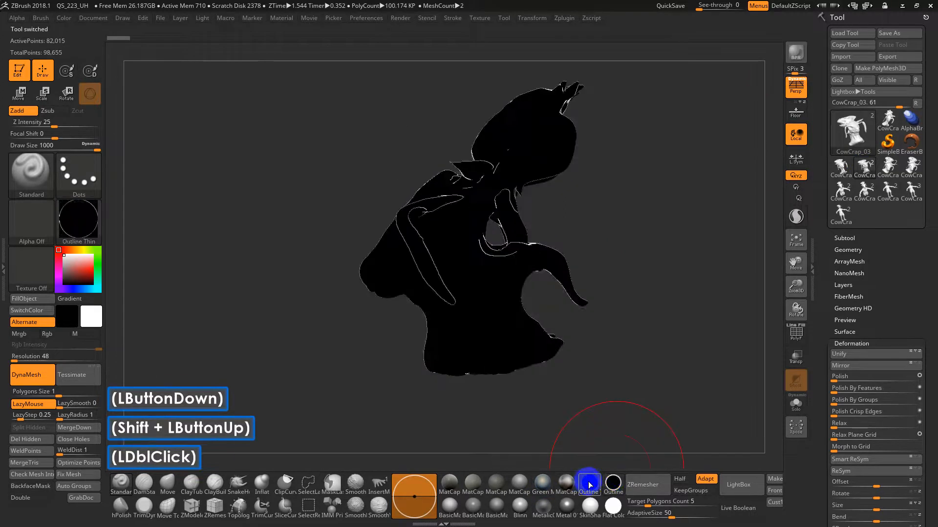
{"action": "double_click", "coordinate": [613, 484]}
{"action": "left_click", "coordinate": [616, 484]}
{"action": "mouse_move", "coordinate": [611, 362]}
{"action": "left_mouse_down"}
{"action": "mouse_move", "coordinate": [655, 359]}
{"action": "mouse_move", "coordinate": [601, 354]}
{"action": "left_mouse_up"}
{"action": "left_click", "coordinate": [601, 354], "text": "alt"}
{"action": "left_click", "coordinate": [600, 458]}
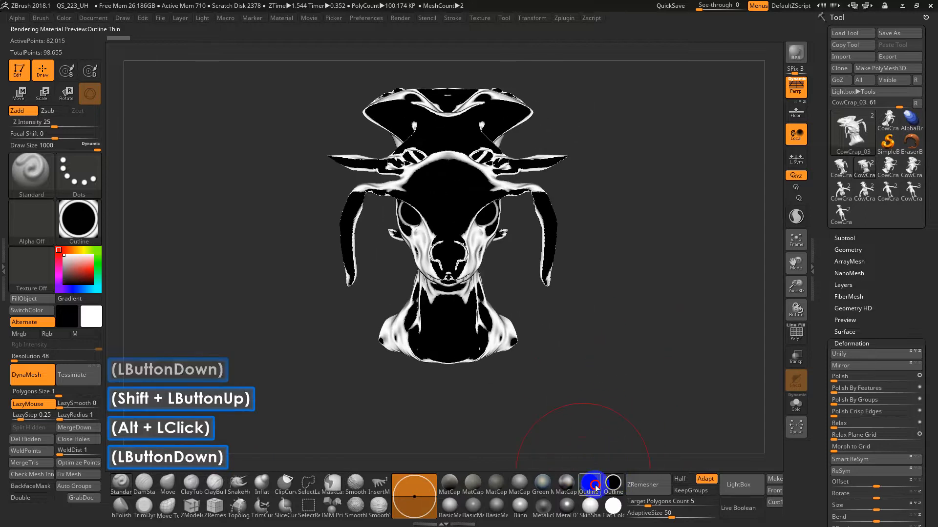
{"action": "left_click", "coordinate": [542, 484]}
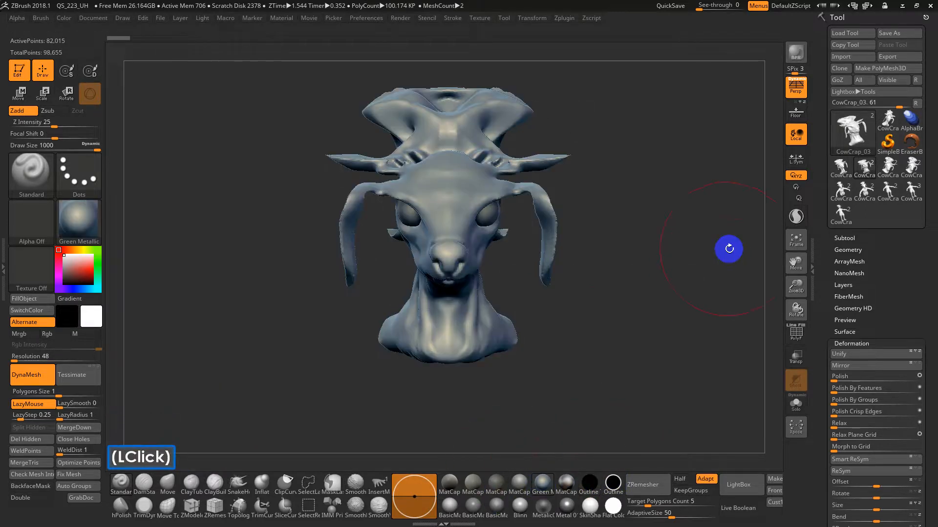
Switch to the CowCrap_04 model and reframe the whole bust
{"action": "left_click_drag", "start_coordinate": [726, 247], "coordinate": [699, 248]}
{"action": "left_click", "coordinate": [892, 169]}
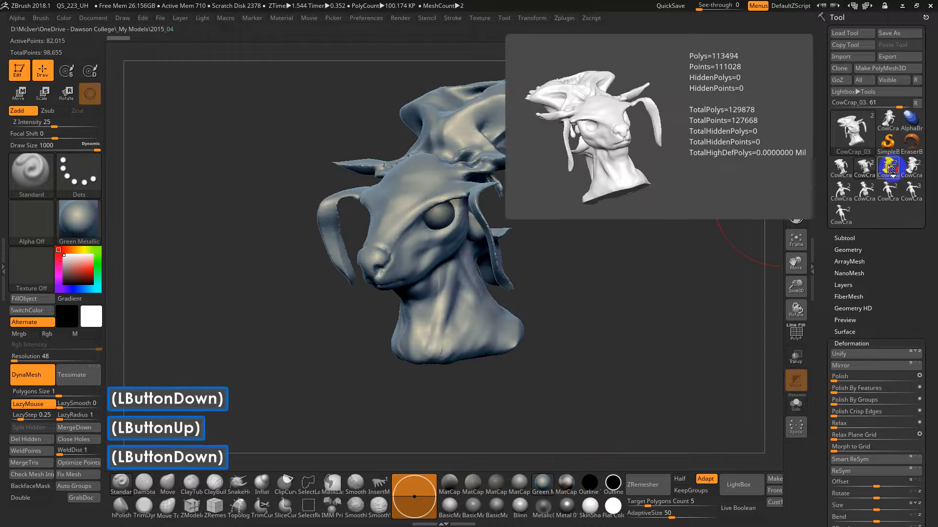
{"action": "left_click_drag", "start_coordinate": [628, 262], "coordinate": [616, 244], "text": "alt"}
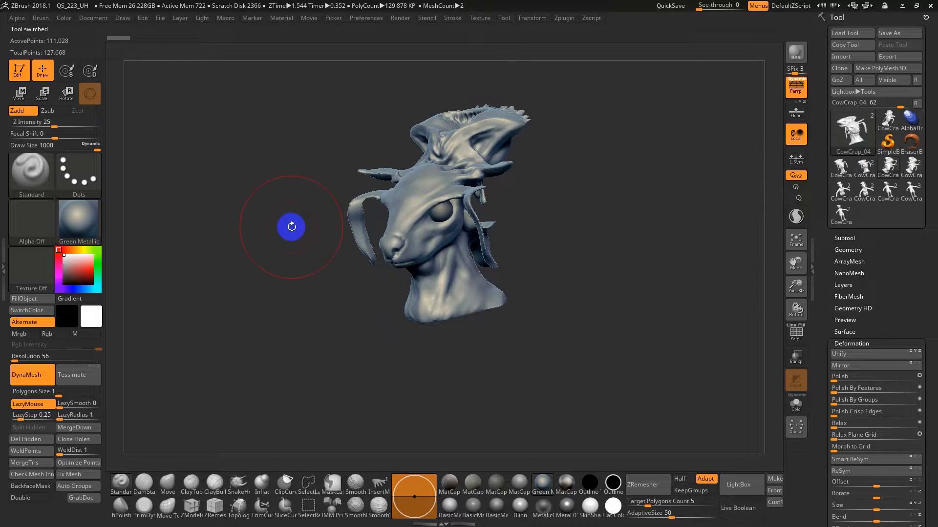
Try pulling the shoulders outward from the neck base with the Move brush at draw size 639, undoing each pull
{"action": "left_click", "coordinate": [233, 485]}
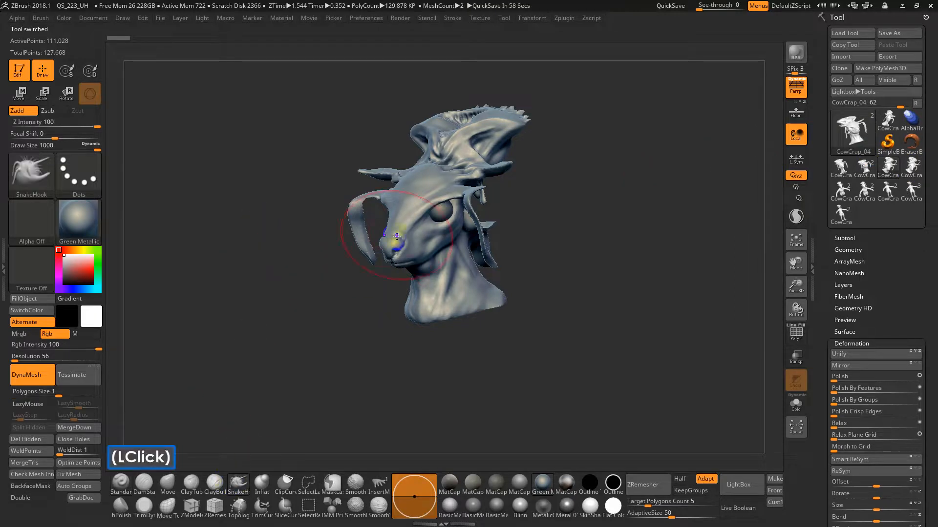
{"action": "left_click_drag", "start_coordinate": [312, 316], "coordinate": [175, 459]}
{"action": "left_click", "coordinate": [166, 487]}
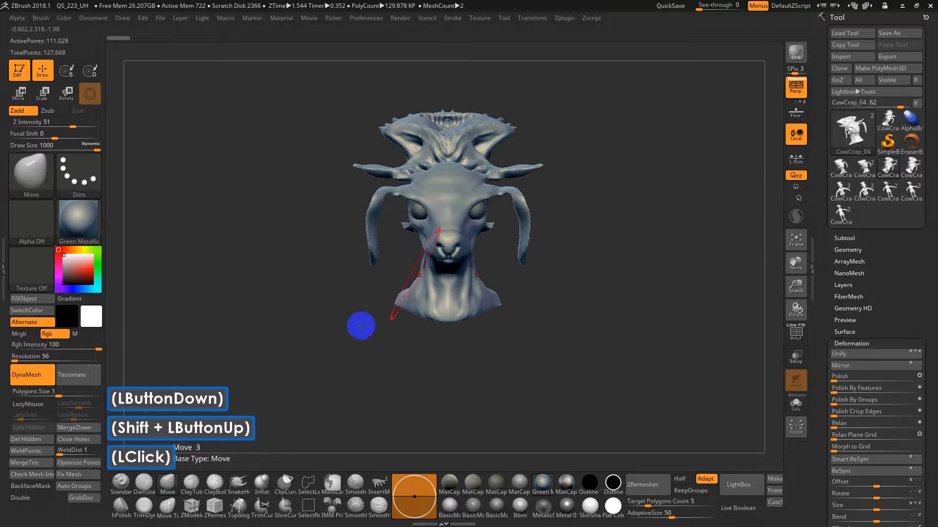
{"action": "key", "text": "s"}
{"action": "left_click_drag", "start_coordinate": [489, 228], "coordinate": [476, 218]}
{"action": "mouse_move", "coordinate": [478, 291]}
{"action": "left_mouse_down"}
{"action": "mouse_move", "coordinate": [575, 294]}
{"action": "mouse_move", "coordinate": [493, 292]}
{"action": "mouse_move", "coordinate": [559, 296]}
{"action": "mouse_move", "coordinate": [667, 466]}
{"action": "mouse_move", "coordinate": [659, 236]}
{"action": "mouse_move", "coordinate": [645, 391]}
{"action": "mouse_move", "coordinate": [628, 362]}
{"action": "left_mouse_up"}
{"action": "key", "text": "ctrl+z"}
{"action": "mouse_move", "coordinate": [469, 288]}
{"action": "left_mouse_down"}
{"action": "mouse_move", "coordinate": [651, 331]}
{"action": "mouse_move", "coordinate": [639, 437]}
{"action": "mouse_move", "coordinate": [634, 263]}
{"action": "left_mouse_up"}
{"action": "key", "text": "ctrl+z"}
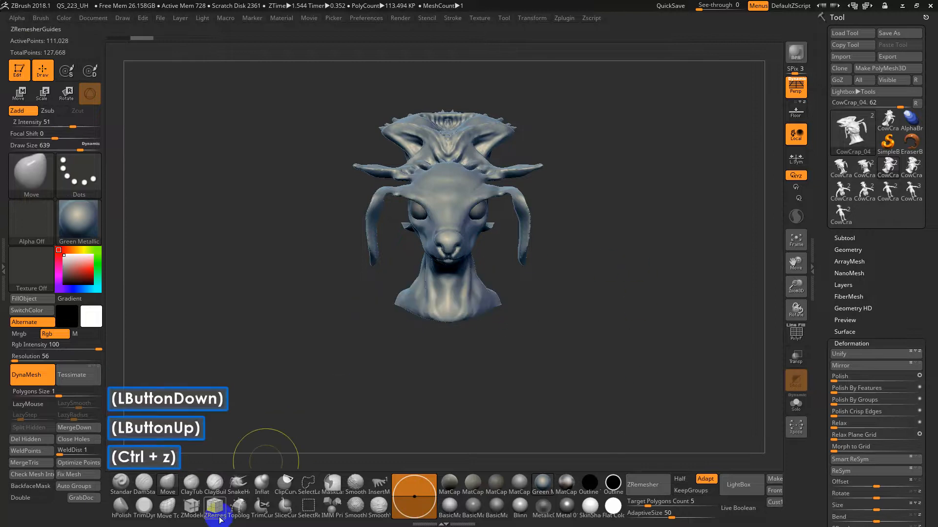
Try stretching symmetrical arms from the shoulders with the SnakeHook brush and undo the stroke
{"action": "left_click", "coordinate": [238, 483]}
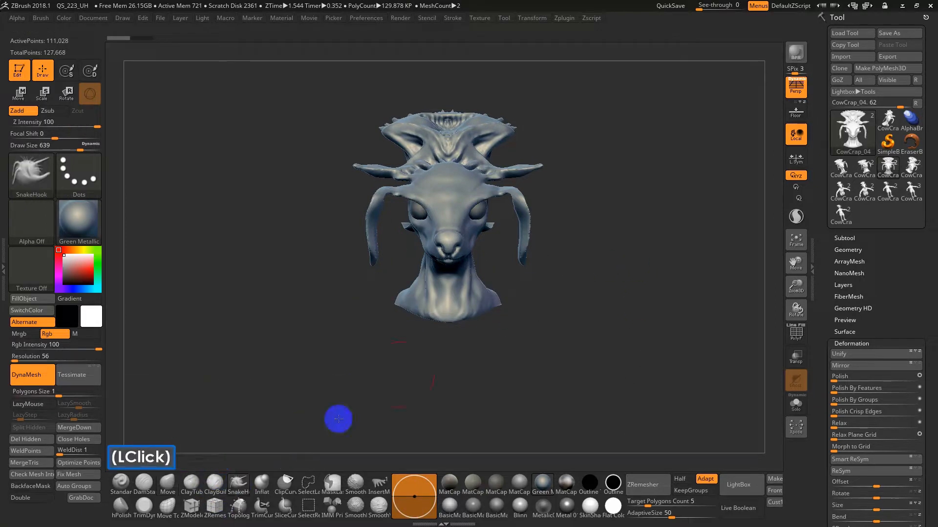
{"action": "mouse_move", "coordinate": [486, 299]}
{"action": "left_mouse_down"}
{"action": "mouse_move", "coordinate": [594, 360]}
{"action": "mouse_move", "coordinate": [724, 316]}
{"action": "mouse_move", "coordinate": [718, 310]}
{"action": "left_mouse_up"}
{"action": "key", "text": "ctrl"}
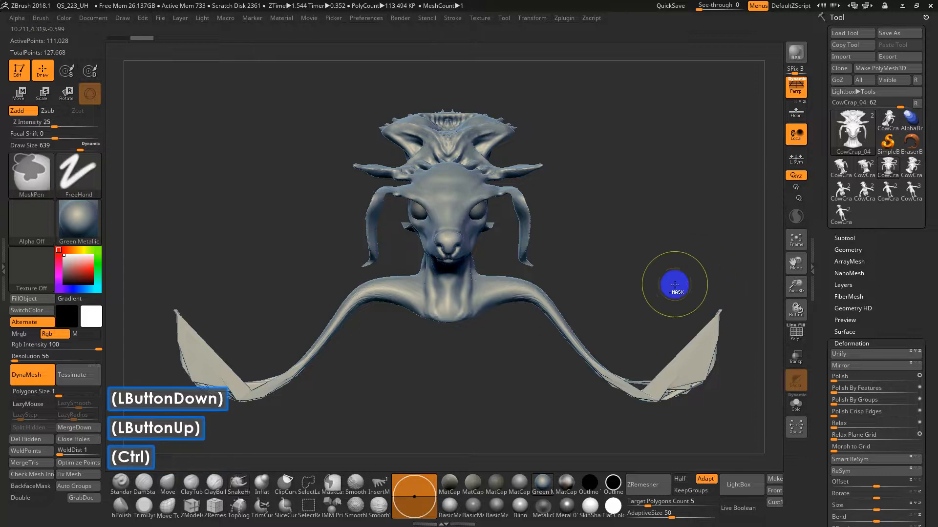
{"action": "key", "text": "ctrl+z"}
Try a second SnakeHook arm pull from the shoulders, re-DynaMesh and smooth it, and undo the changes
{"action": "left_click_drag", "start_coordinate": [497, 296], "coordinate": [718, 288]}
{"action": "left_click", "coordinate": [628, 295], "text": "ctrl"}
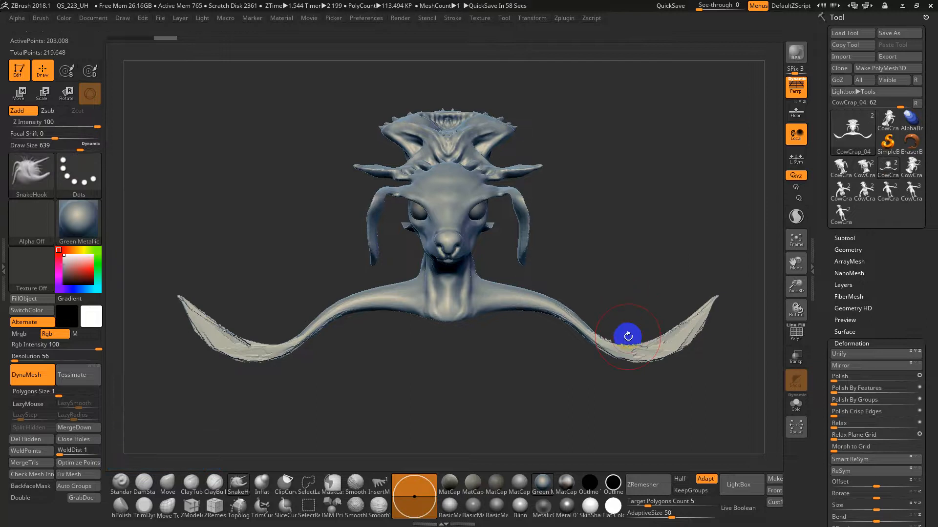
{"action": "left_click", "coordinate": [628, 336]}
{"action": "mouse_move", "coordinate": [633, 333]}
{"action": "left_mouse_down", "text": "shift"}
{"action": "mouse_move", "coordinate": [620, 354]}
{"action": "mouse_move", "coordinate": [562, 319]}
{"action": "mouse_move", "coordinate": [645, 342]}
{"action": "mouse_move", "coordinate": [540, 322]}
{"action": "mouse_move", "coordinate": [720, 342]}
{"action": "mouse_move", "coordinate": [711, 322]}
{"action": "left_mouse_up", "text": "shift"}
{"action": "left_click_drag", "start_coordinate": [695, 273], "coordinate": [662, 272]}
{"action": "left_click", "coordinate": [649, 276], "text": "alt"}
{"action": "key", "text": "ctrl+z"}
{"action": "key", "text": "ctrl+z"}
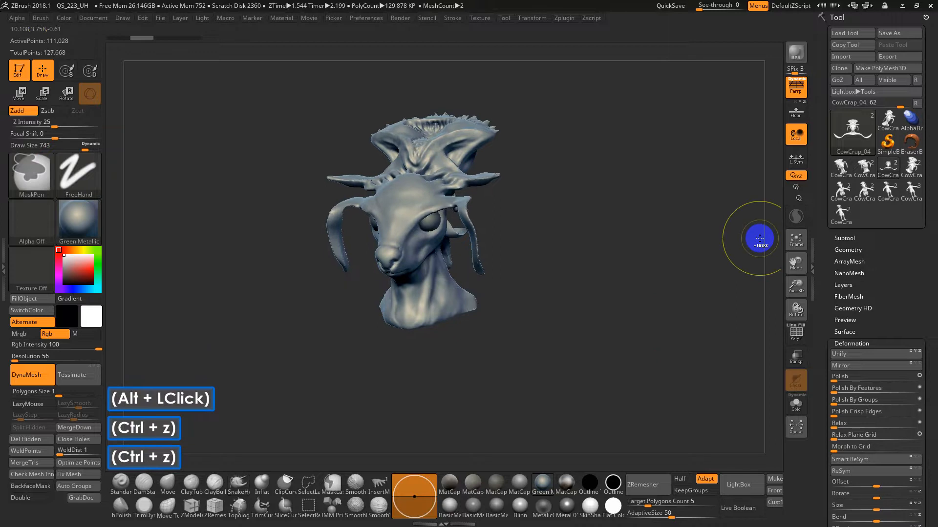
Compare the back of the head on CowCrap_05 with the same area on CowCrap_04
{"action": "left_click", "coordinate": [911, 167]}
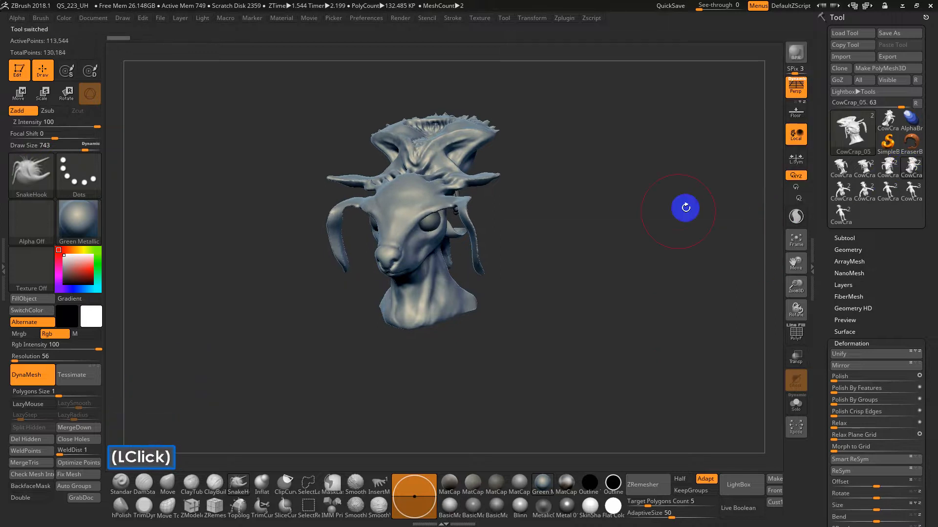
{"action": "left_click_drag", "start_coordinate": [686, 208], "coordinate": [659, 297]}
{"action": "left_click", "coordinate": [659, 297], "text": "alt"}
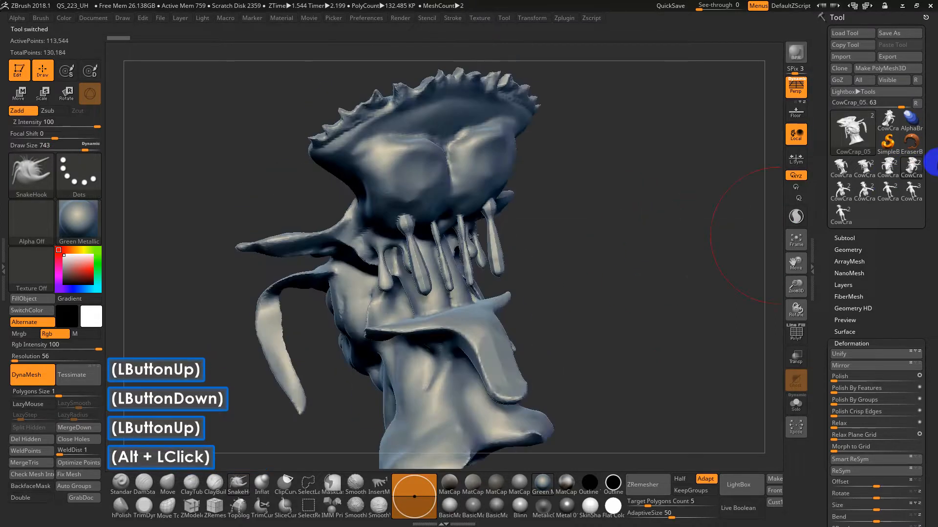
{"action": "left_click", "coordinate": [888, 171]}
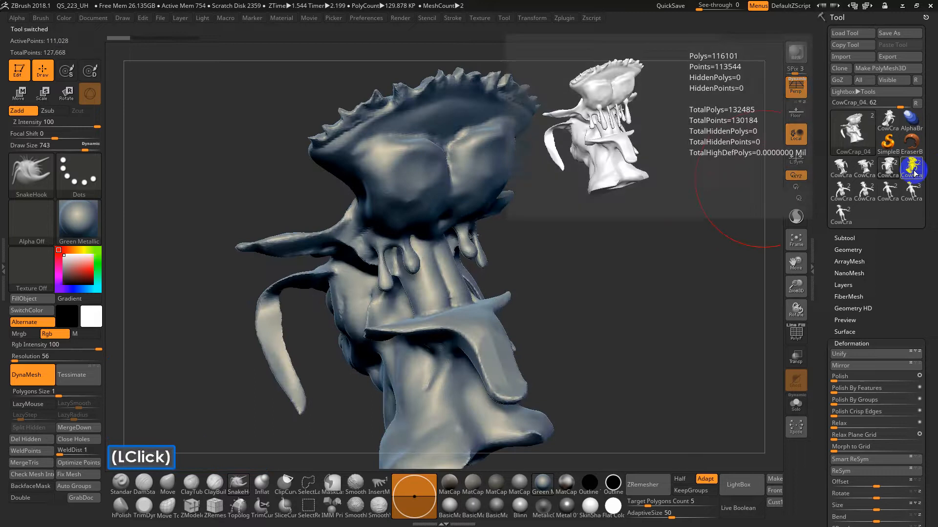
{"action": "left_click", "coordinate": [914, 169]}
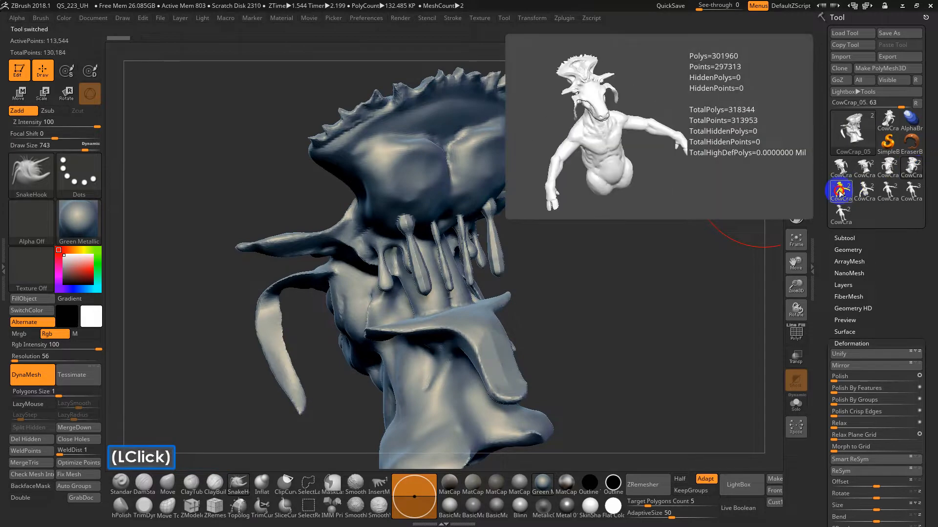
Switch to the CowCrap_06 model and frame its torso and arms from the front
{"action": "left_click", "coordinate": [860, 192]}
{"action": "left_click_drag", "start_coordinate": [677, 274], "coordinate": [653, 203], "text": "alt"}
{"action": "left_click_drag", "start_coordinate": [644, 264], "coordinate": [630, 200], "text": "alt"}
{"action": "left_click_drag", "start_coordinate": [589, 237], "coordinate": [635, 234]}
{"action": "left_click_drag", "start_coordinate": [588, 290], "coordinate": [581, 202], "text": "alt"}
{"action": "left_click_drag", "start_coordinate": [542, 264], "coordinate": [582, 244]}
{"action": "left_click", "coordinate": [581, 244]}
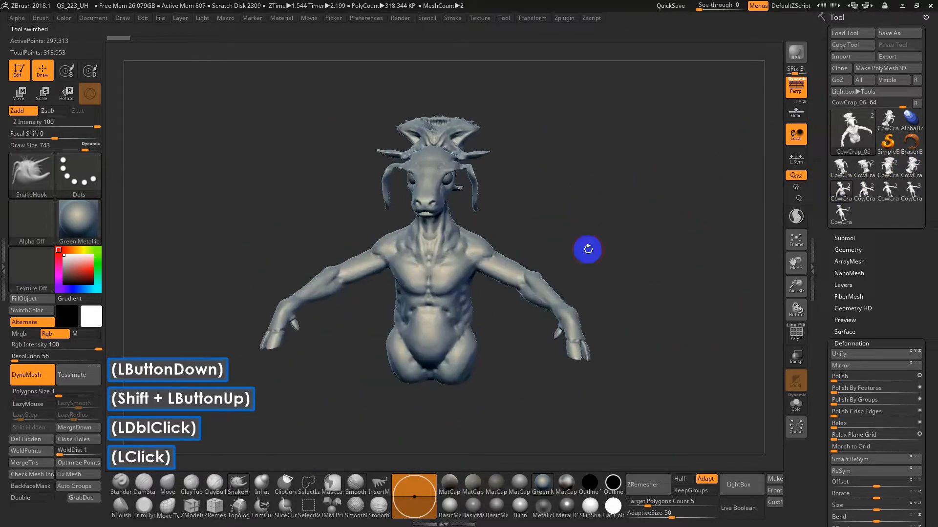
Choose the Female Full Arm part from the IMM BParts insert brush
{"action": "key", "text": "b"}
{"action": "key", "text": "i"}
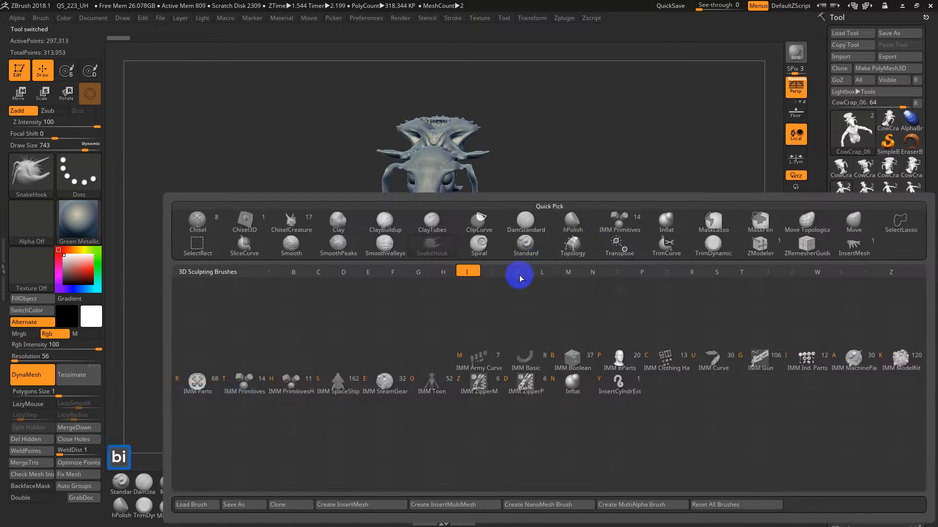
{"action": "left_click", "coordinate": [623, 364]}
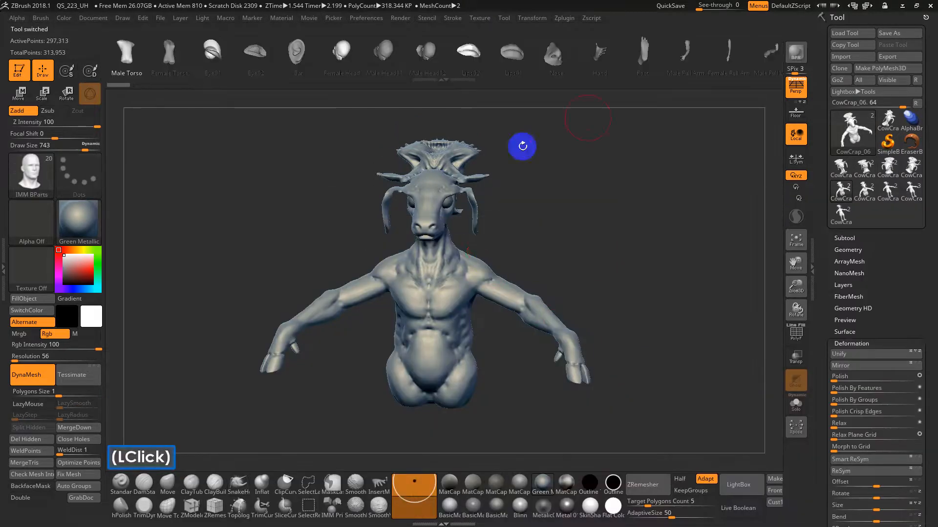
{"action": "left_click", "coordinate": [727, 56]}
Try inserting the Female Full Arm mesh on the CowCrap_06 torso and shoulder, undoing each insertion
{"action": "left_click_drag", "start_coordinate": [460, 291], "coordinate": [523, 380]}
{"action": "key", "text": "ctrl+z"}
{"action": "left_click_drag", "start_coordinate": [494, 302], "coordinate": [556, 342]}
{"action": "left_click_drag", "start_coordinate": [606, 337], "coordinate": [496, 356]}
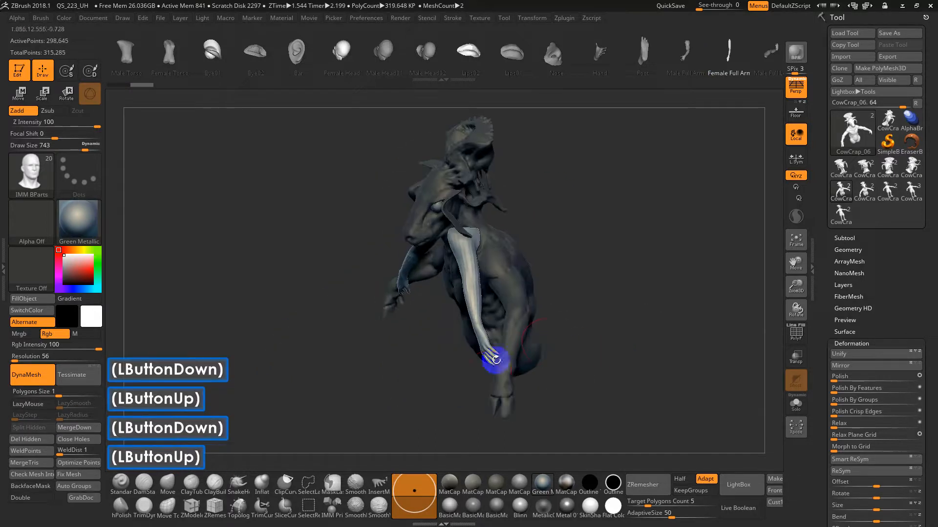
{"action": "key", "text": "ctrl+z"}
{"action": "left_click_drag", "start_coordinate": [597, 321], "coordinate": [620, 259]}
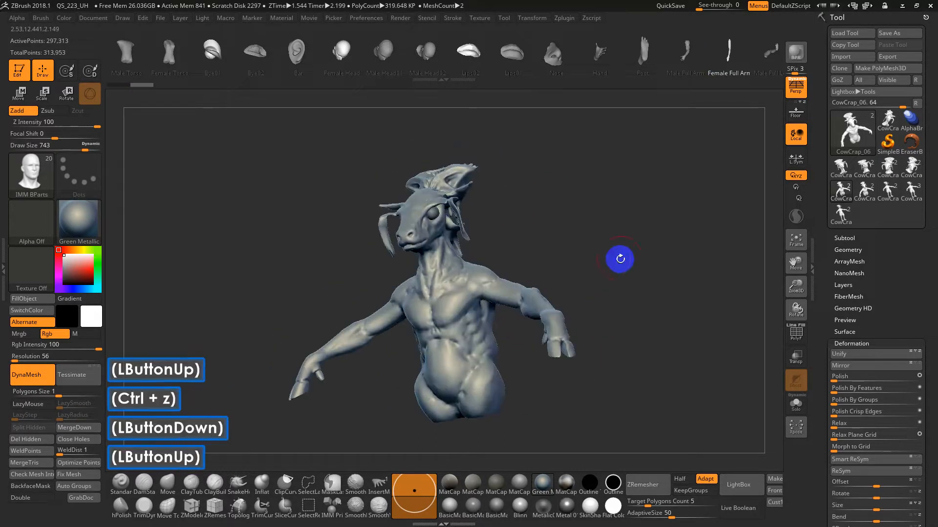
Review the next design stages by switching to CowCrap_07 and CowCrap_08 and viewing the full body
{"action": "left_click", "coordinate": [859, 190]}
{"action": "mouse_move", "coordinate": [859, 190]}
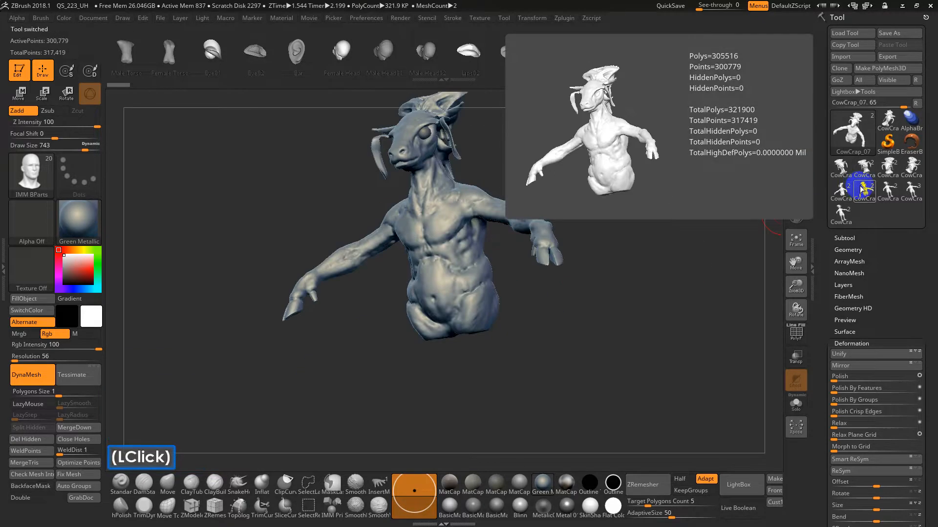
{"action": "left_click", "coordinate": [888, 190]}
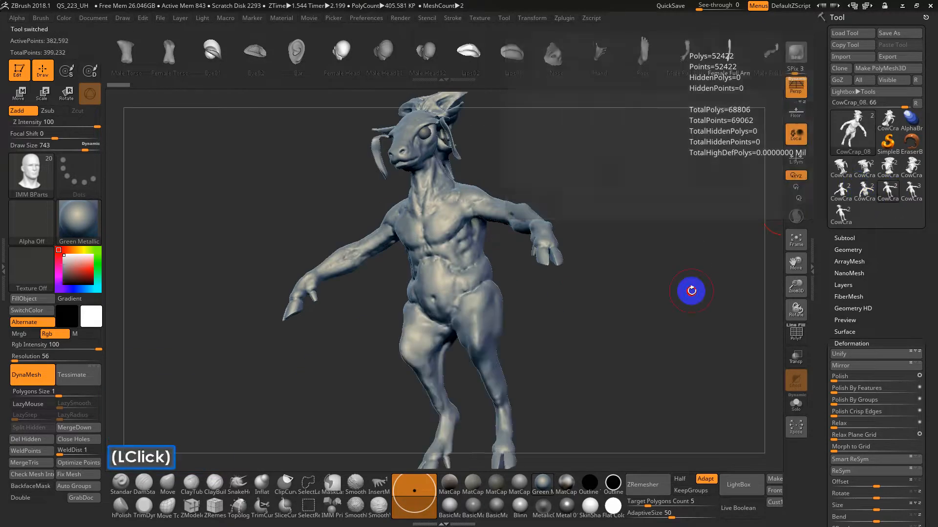
{"action": "left_click_drag", "start_coordinate": [691, 291], "coordinate": [650, 321]}
{"action": "left_click", "coordinate": [650, 321]}
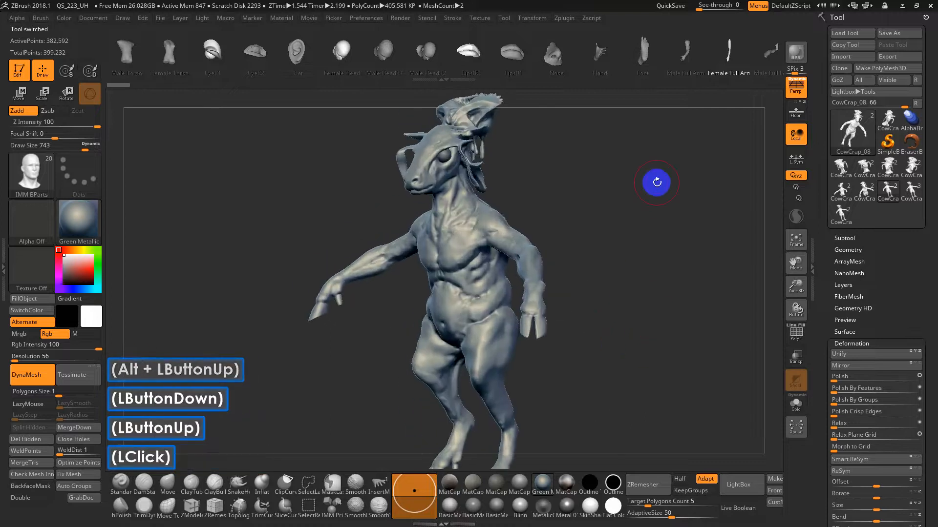
Load a Sphere3D primitive and convert it to a PolyMesh3D
{"action": "left_click", "coordinate": [850, 128]}
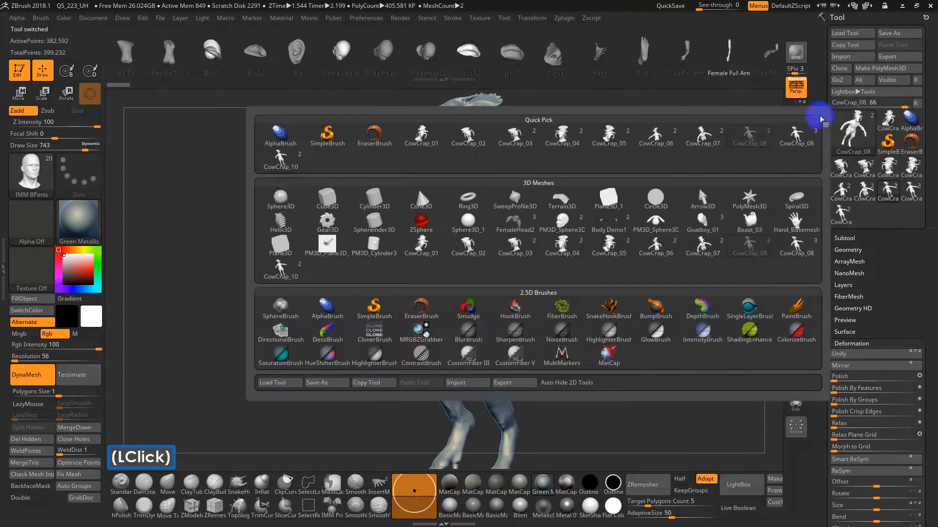
{"action": "left_click", "coordinate": [279, 198]}
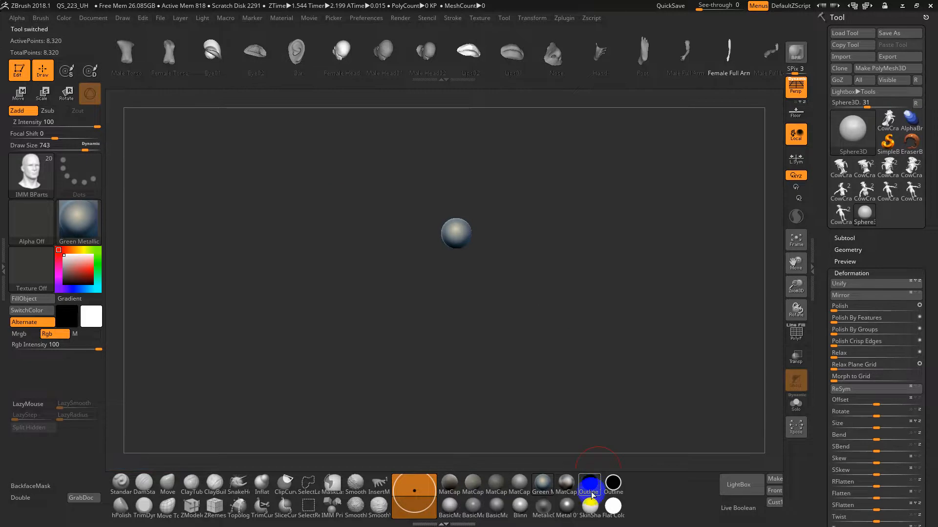
{"action": "mouse_move", "coordinate": [592, 493]}
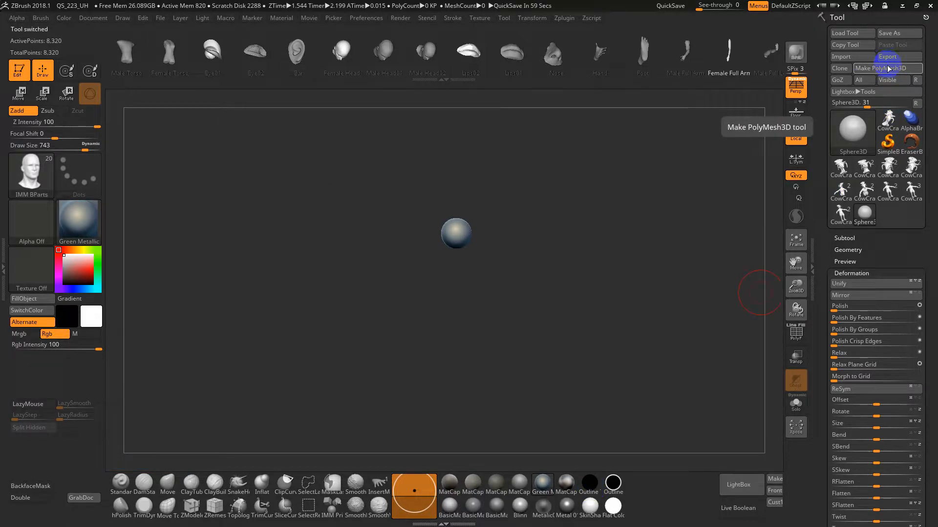
{"action": "left_click", "coordinate": [888, 69]}
Align the sphere to a straight view, enlarge it, and turn on X symmetry
{"action": "key", "text": "x"}
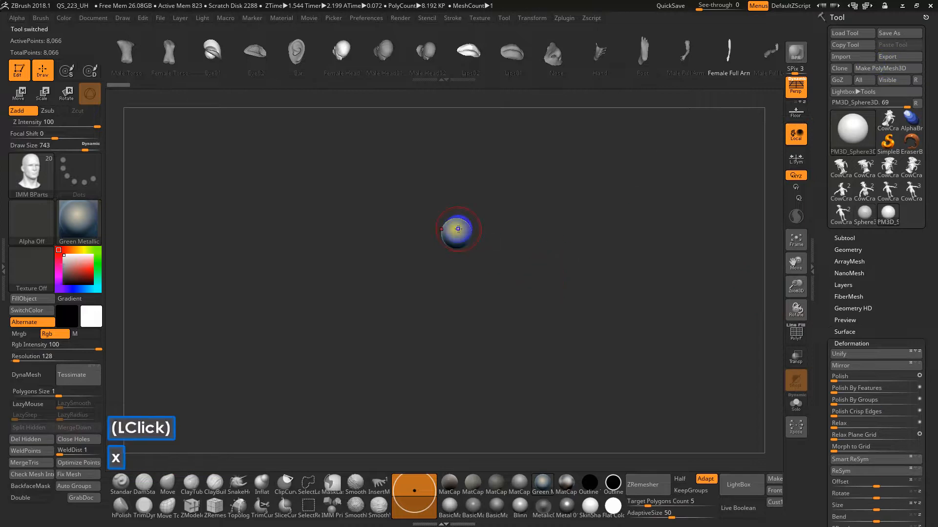
{"action": "mouse_move", "coordinate": [471, 237]}
{"action": "left_mouse_down"}
{"action": "mouse_move", "coordinate": [492, 238]}
{"action": "mouse_move", "coordinate": [454, 235]}
{"action": "left_mouse_up"}
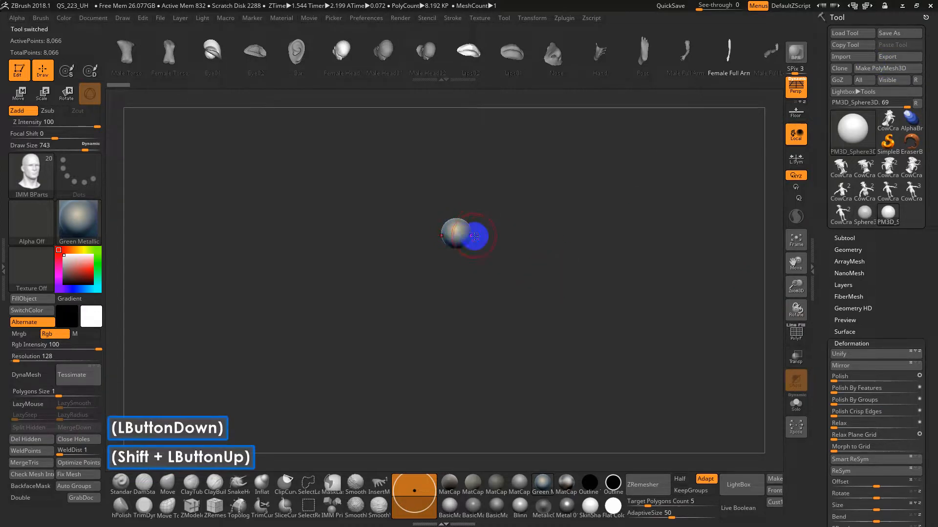
{"action": "left_click_drag", "start_coordinate": [507, 246], "coordinate": [515, 362], "text": "alt"}
{"action": "key", "text": "x"}
{"action": "key", "text": "x"}
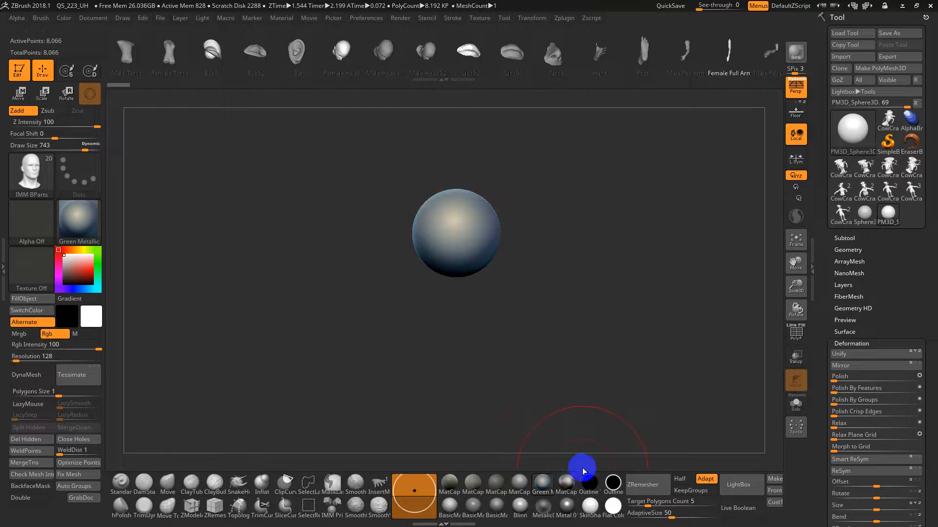
Shade the sphere with the Outline Thin material and ready the Move brush at draw size 468
{"action": "left_click", "coordinate": [587, 484]}
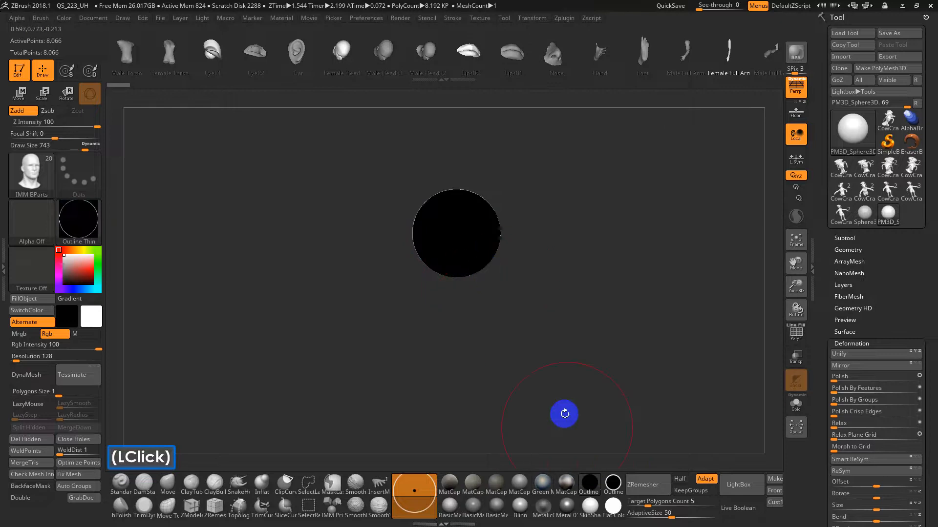
{"action": "key", "text": "s"}
{"action": "left_click_drag", "start_coordinate": [542, 311], "coordinate": [531, 312]}
{"action": "left_click_drag", "start_coordinate": [540, 329], "coordinate": [533, 310], "text": "alt"}
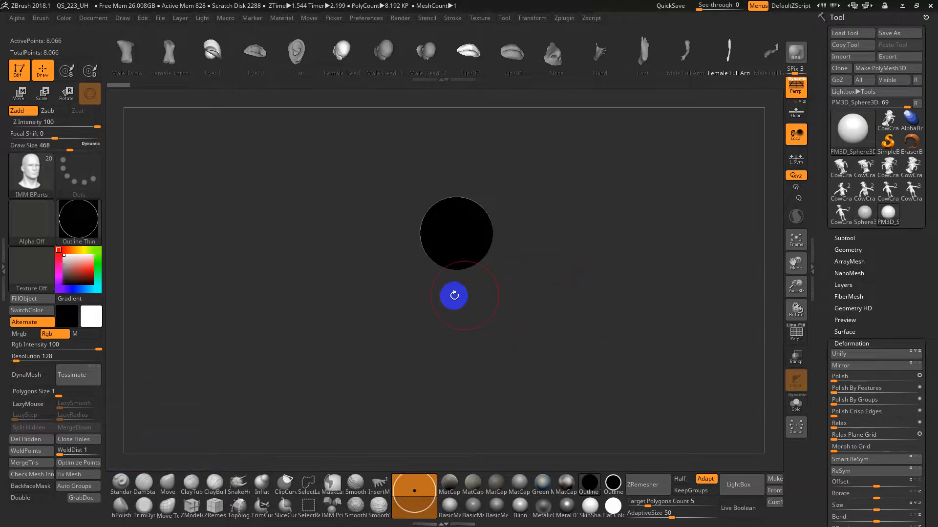
{"action": "left_click", "coordinate": [174, 484]}
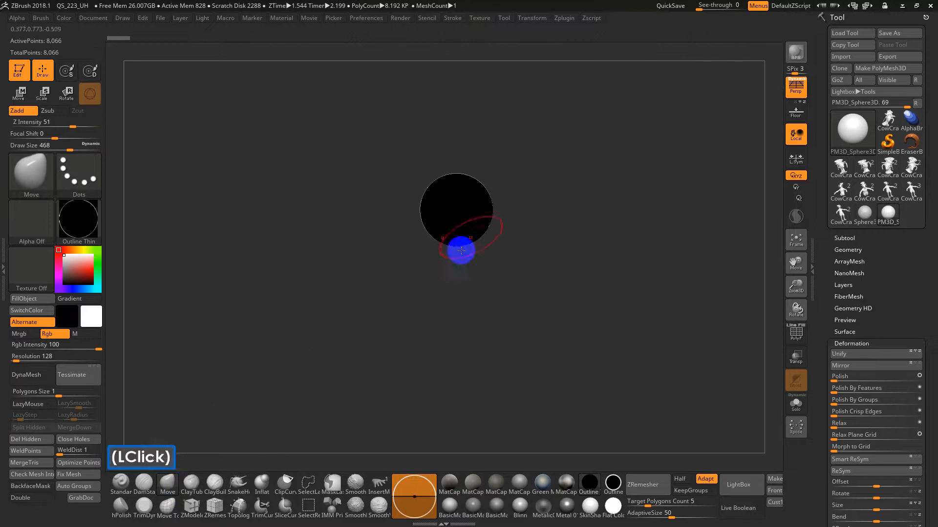
Enlarge the Move brush to draw size 977 and pull the sphere into a tall form tapering toward its lower end
{"action": "key", "text": "s"}
{"action": "mouse_move", "coordinate": [472, 216]}
{"action": "left_mouse_down"}
{"action": "mouse_move", "coordinate": [502, 218]}
{"action": "mouse_move", "coordinate": [477, 214]}
{"action": "mouse_move", "coordinate": [458, 226]}
{"action": "mouse_move", "coordinate": [462, 340]}
{"action": "mouse_move", "coordinate": [501, 190]}
{"action": "left_mouse_up"}
{"action": "mouse_move", "coordinate": [488, 244]}
{"action": "left_mouse_down"}
{"action": "mouse_move", "coordinate": [476, 269]}
{"action": "mouse_move", "coordinate": [482, 299]}
{"action": "left_mouse_up"}
{"action": "left_click_drag", "start_coordinate": [489, 215], "coordinate": [496, 209]}
{"action": "mouse_move", "coordinate": [528, 250]}
{"action": "left_mouse_down"}
{"action": "mouse_move", "coordinate": [502, 213]}
{"action": "mouse_move", "coordinate": [503, 287]}
{"action": "mouse_move", "coordinate": [495, 287]}
{"action": "left_mouse_up"}
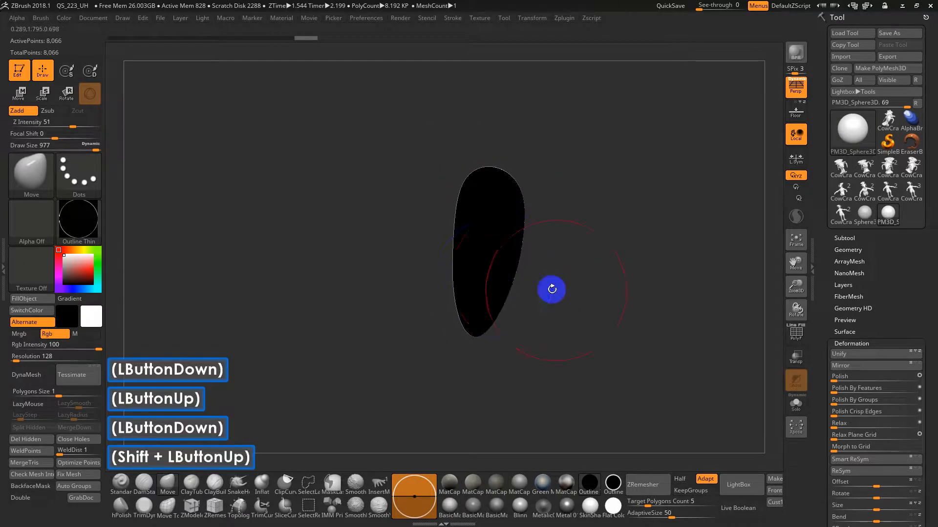
{"action": "left_click_drag", "start_coordinate": [552, 289], "coordinate": [610, 292], "text": "shift"}
{"action": "left_click_drag", "start_coordinate": [490, 255], "coordinate": [495, 257]}
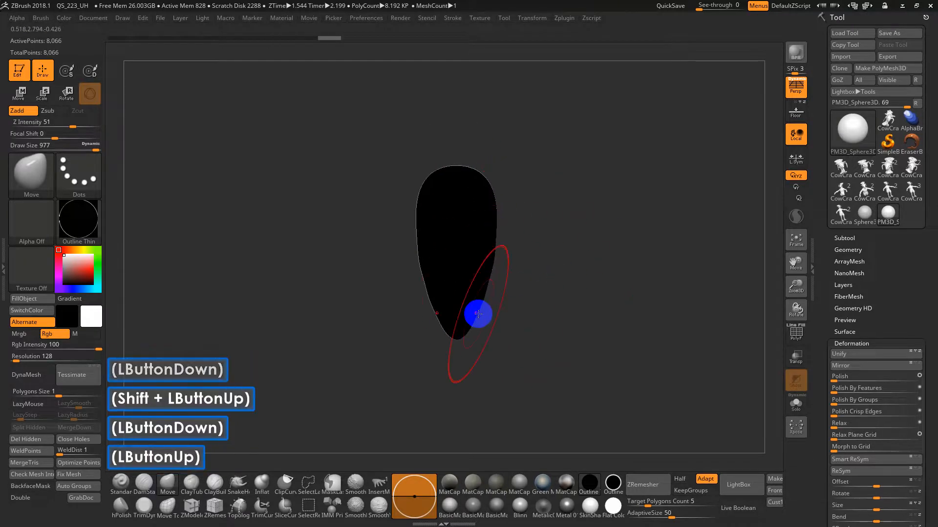
{"action": "left_click_drag", "start_coordinate": [478, 313], "coordinate": [488, 317]}
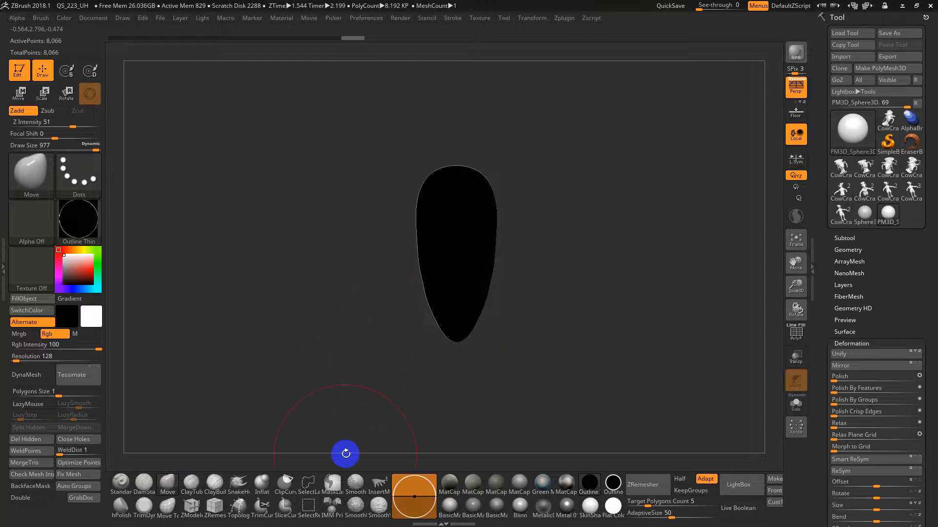
Select the ClipCurve brush, try a curved clip into the silhouette's upper side, and undo it
{"action": "left_click", "coordinate": [286, 484]}
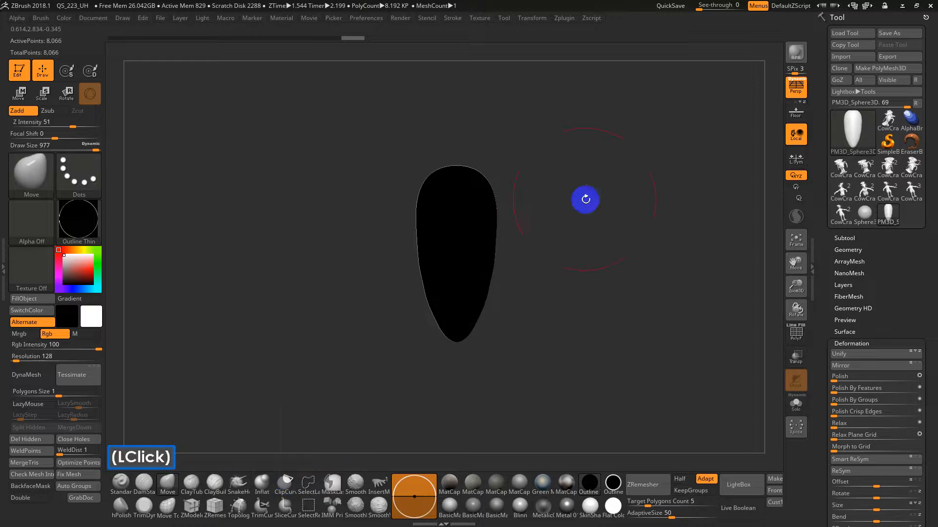
{"action": "mouse_move", "coordinate": [565, 182]}
{"action": "left_mouse_down", "text": "ctrl+shift"}
{"action": "mouse_move", "coordinate": [477, 240]}
{"action": "mouse_move", "coordinate": [499, 216]}
{"action": "left_mouse_up", "text": "ctrl+shift"}
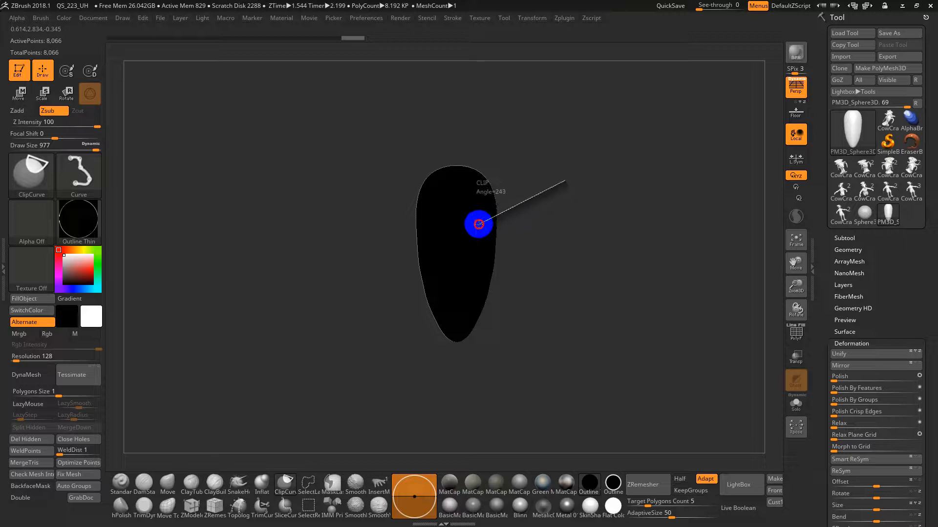
{"action": "left_click_drag", "start_coordinate": [478, 224], "coordinate": [472, 214], "text": "ctrl+shift"}
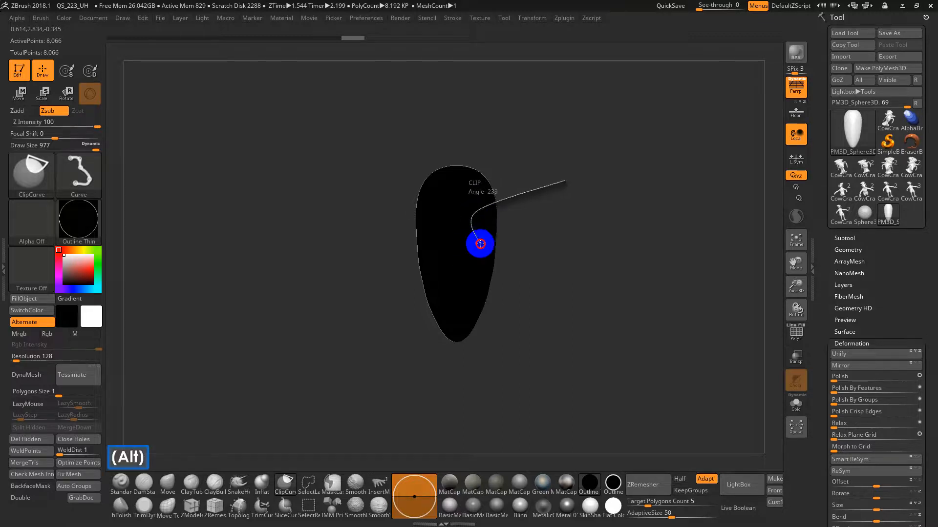
{"action": "left_click_drag", "start_coordinate": [487, 296], "coordinate": [503, 315], "text": "ctrl+shift"}
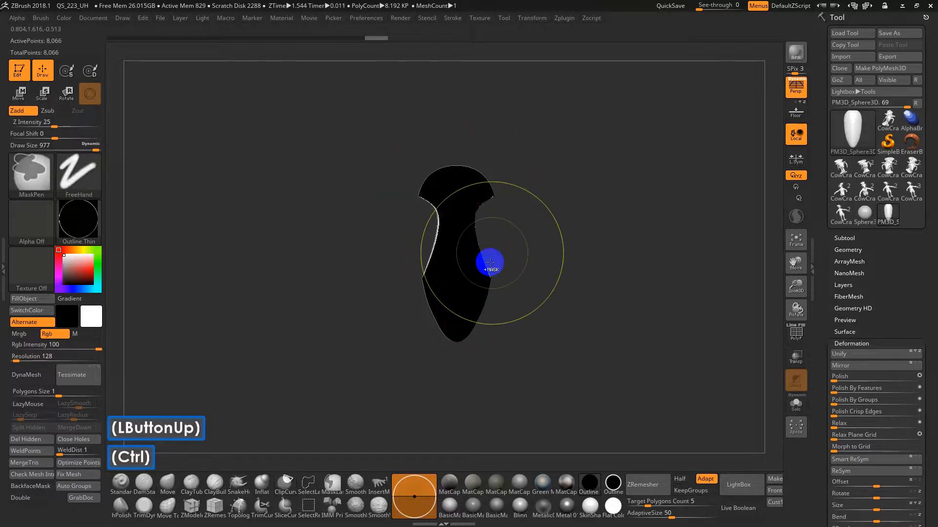
{"action": "key", "text": "ctrl+z"}
Try wavy ClipCurve cuts down the side of the silhouette in front view and undo them
{"action": "left_click_drag", "start_coordinate": [510, 153], "coordinate": [481, 214], "text": "ctrl+shift"}
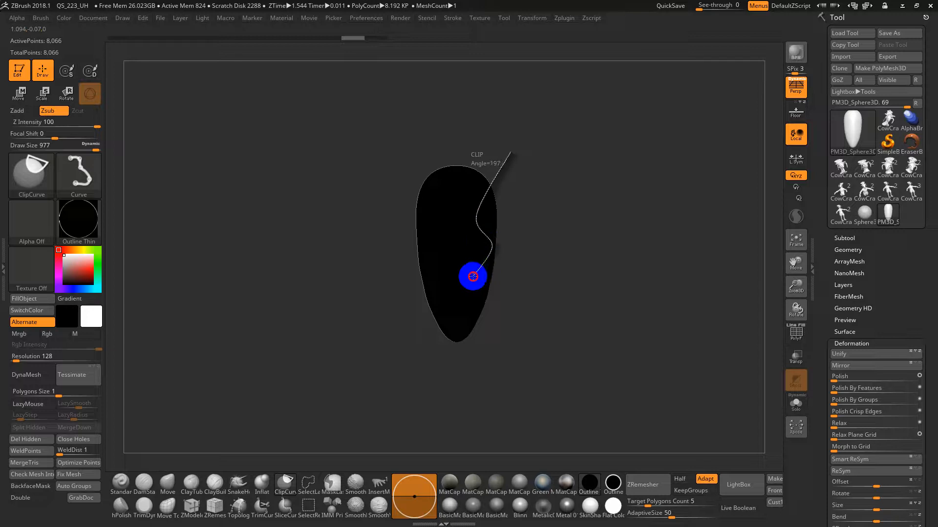
{"action": "left_click_drag", "start_coordinate": [512, 366], "coordinate": [510, 377], "text": "ctrl+shift"}
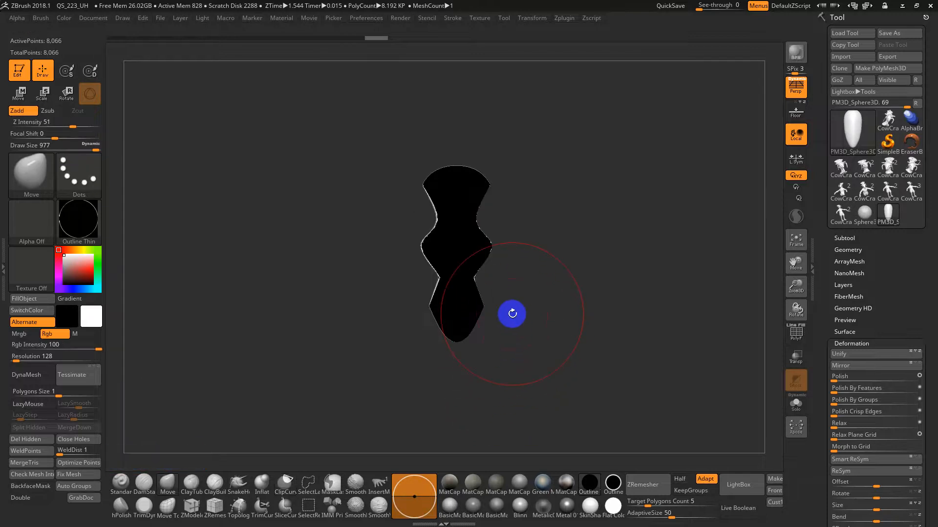
{"action": "left_click_drag", "start_coordinate": [532, 315], "coordinate": [548, 244], "text": "alt"}
{"action": "key", "text": "ctrl+z"}
{"action": "mouse_move", "coordinate": [506, 136]}
{"action": "left_mouse_down", "text": "ctrl+shift"}
{"action": "mouse_move", "coordinate": [500, 212]}
{"action": "mouse_move", "coordinate": [468, 270]}
{"action": "mouse_move", "coordinate": [471, 361]}
{"action": "left_mouse_up", "text": "ctrl+shift"}
{"action": "key", "text": "alt"}
{"action": "key", "text": "alt"}
Try diagonal ClipCurve cuts across the upper part of the form in side view and undo them
{"action": "mouse_move", "coordinate": [509, 293]}
{"action": "left_mouse_down"}
{"action": "mouse_move", "coordinate": [520, 268]}
{"action": "mouse_move", "coordinate": [503, 264]}
{"action": "left_mouse_up"}
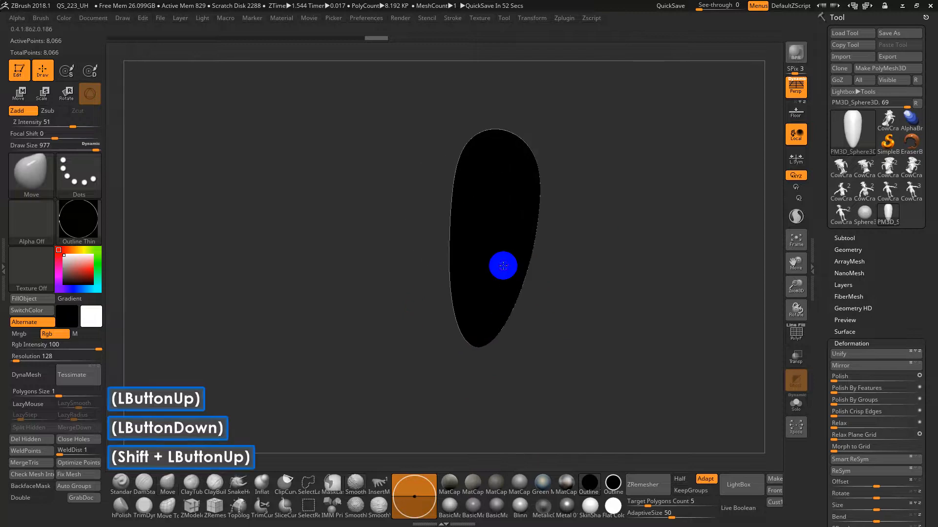
{"action": "key", "text": "ctrl+shift"}
{"action": "key", "text": "ctrl+shift"}
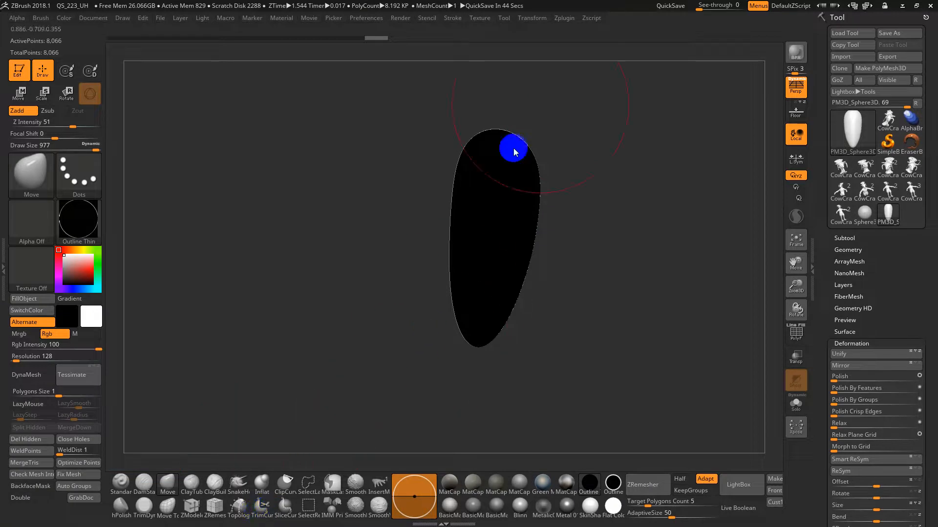
{"action": "left_click_drag", "start_coordinate": [553, 86], "coordinate": [417, 301], "text": "ctrl+shift"}
{"action": "key", "text": "ctrl+shift+z"}
{"action": "key", "text": "ctrl+z"}
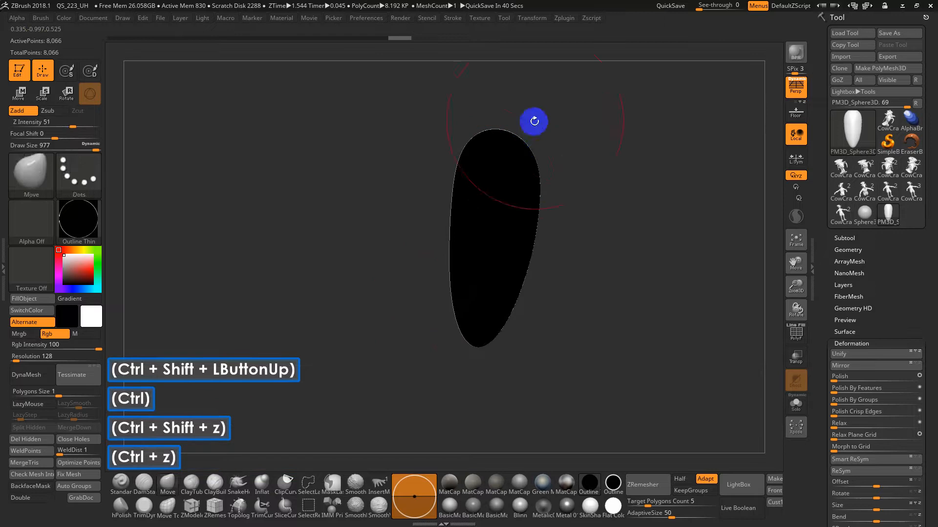
{"action": "left_click_drag", "start_coordinate": [548, 93], "coordinate": [513, 174], "text": "ctrl+shift"}
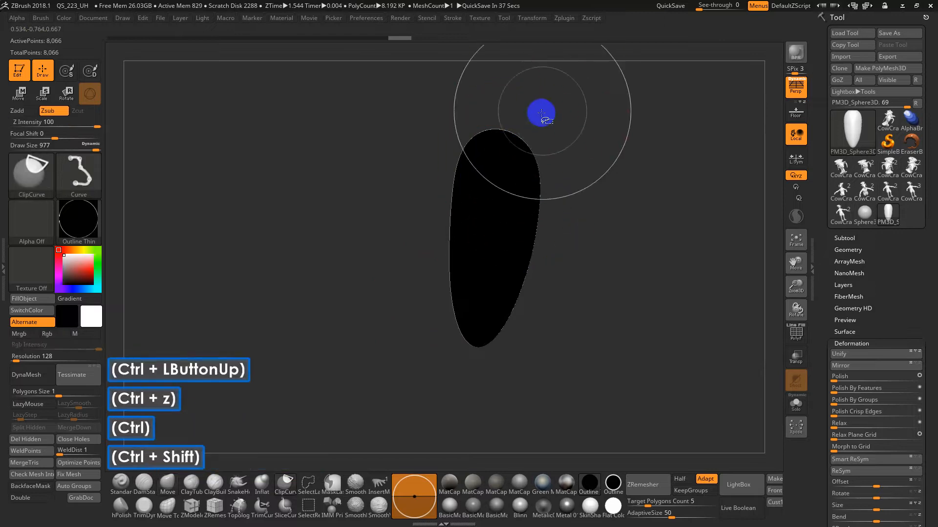
{"action": "left_click_drag", "start_coordinate": [552, 109], "coordinate": [544, 153], "text": "alt"}
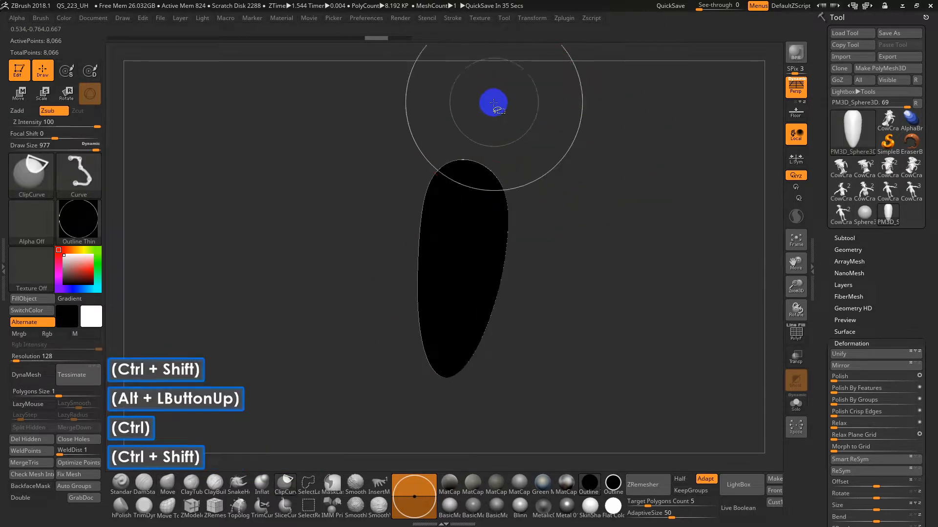
Try vertical ClipCurve cuts through the form in both drawing directions, undoing each cut
{"action": "left_click_drag", "start_coordinate": [487, 83], "coordinate": [484, 190], "text": "ctrl+shift"}
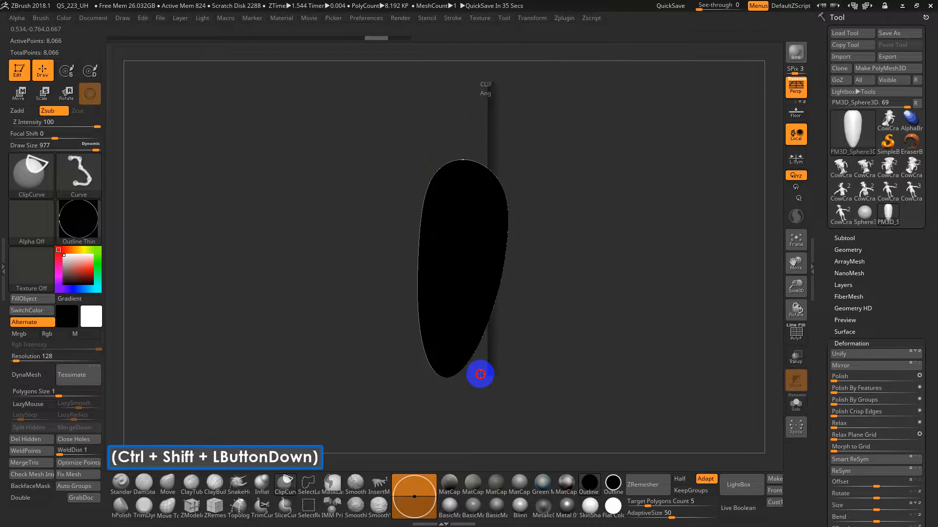
{"action": "mouse_move", "coordinate": [480, 389]}
{"action": "left_mouse_down", "text": "ctrl+shift"}
{"action": "mouse_move", "coordinate": [471, 383]}
{"action": "mouse_move", "coordinate": [477, 341]}
{"action": "left_mouse_up", "text": "ctrl+shift"}
{"action": "key", "text": "ctrl+z"}
{"action": "left_click_drag", "start_coordinate": [484, 169], "coordinate": [486, 95], "text": "ctrl+shift"}
{"action": "key", "text": "ctrl+z"}
Try horizontal ClipCurve cuts through the upper form in both drawing directions, undoing each cut
{"action": "left_click_drag", "start_coordinate": [318, 192], "coordinate": [444, 195], "text": "ctrl+shift"}
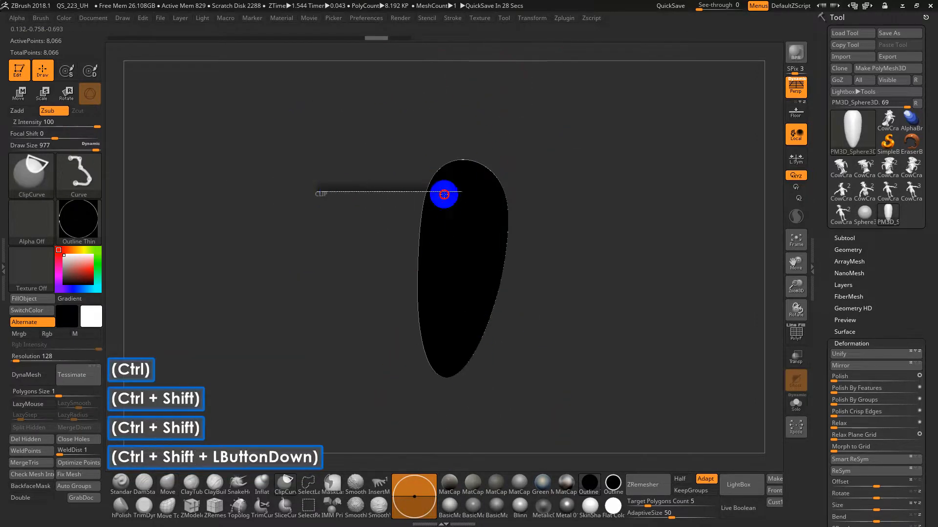
{"action": "left_click_drag", "start_coordinate": [622, 195], "coordinate": [626, 198], "text": "ctrl+shift"}
{"action": "key", "text": "ctrl+z"}
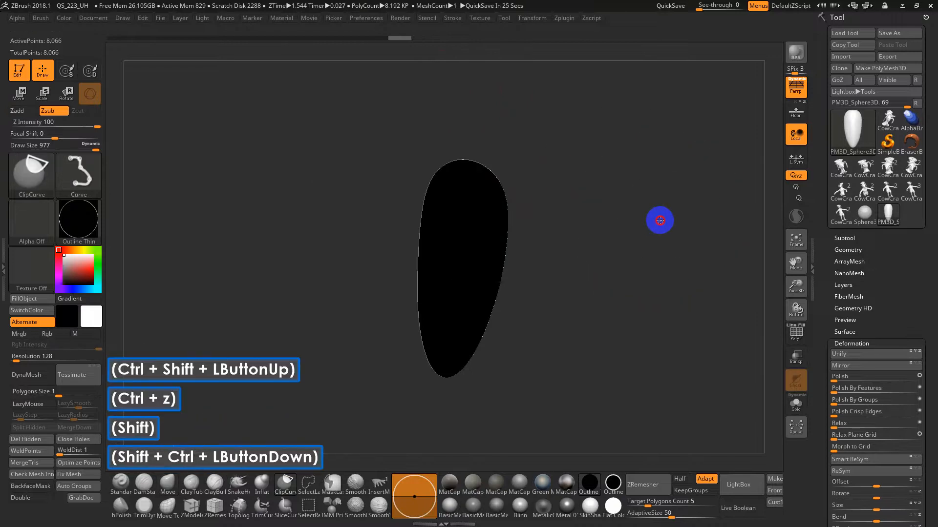
{"action": "left_click_drag", "start_coordinate": [401, 219], "coordinate": [366, 218], "text": "ctrl+shift"}
{"action": "key", "text": "ctrl+z"}
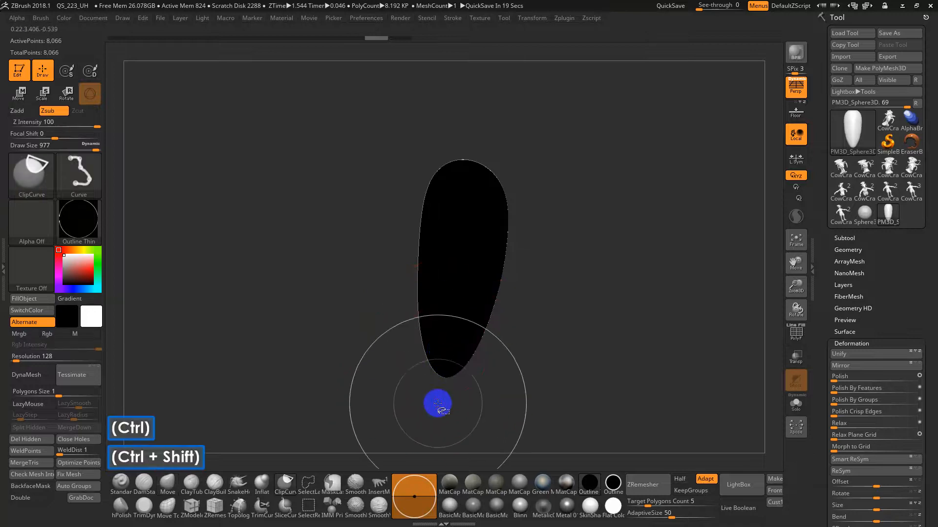
Clip one side edge into a straighter taper to the tip and carve a concave curve into the opposite edge
{"action": "left_click_drag", "start_coordinate": [457, 402], "coordinate": [445, 368], "text": "ctrl+shift"}
{"action": "key", "text": "alt"}
{"action": "left_click_drag", "start_coordinate": [427, 297], "coordinate": [418, 202], "text": "ctrl+shift"}
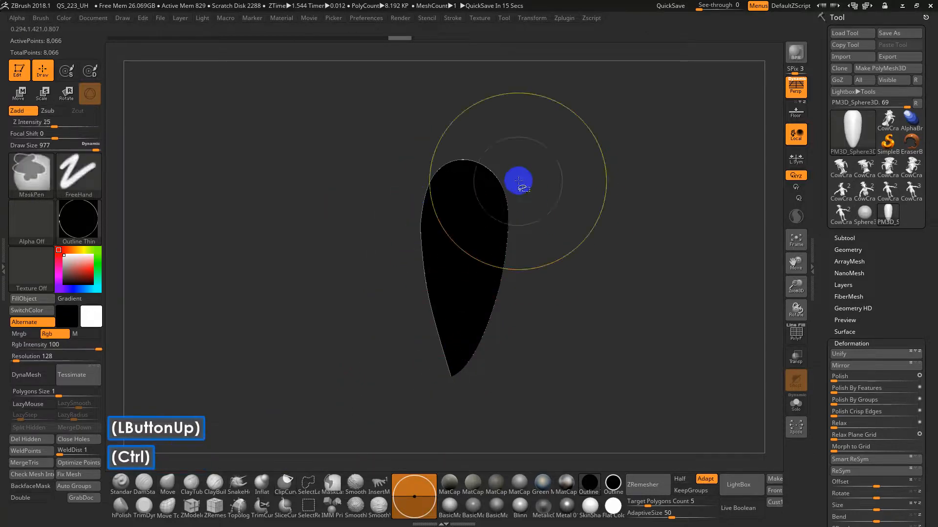
{"action": "mouse_move", "coordinate": [517, 180]}
{"action": "left_mouse_down", "text": "ctrl+shift"}
{"action": "mouse_move", "coordinate": [488, 249]}
{"action": "mouse_move", "coordinate": [496, 353]}
{"action": "mouse_move", "coordinate": [532, 324]}
{"action": "mouse_move", "coordinate": [572, 324]}
{"action": "mouse_move", "coordinate": [547, 317]}
{"action": "left_mouse_up", "text": "ctrl+shift"}
{"action": "key", "text": "alt"}
{"action": "mouse_move", "coordinate": [547, 317]}
{"action": "left_mouse_down"}
{"action": "mouse_move", "coordinate": [478, 313]}
{"action": "mouse_move", "coordinate": [562, 313]}
{"action": "mouse_move", "coordinate": [479, 307]}
{"action": "mouse_move", "coordinate": [546, 329]}
{"action": "mouse_move", "coordinate": [536, 331]}
{"action": "left_mouse_up"}
{"action": "left_click", "coordinate": [530, 310]}
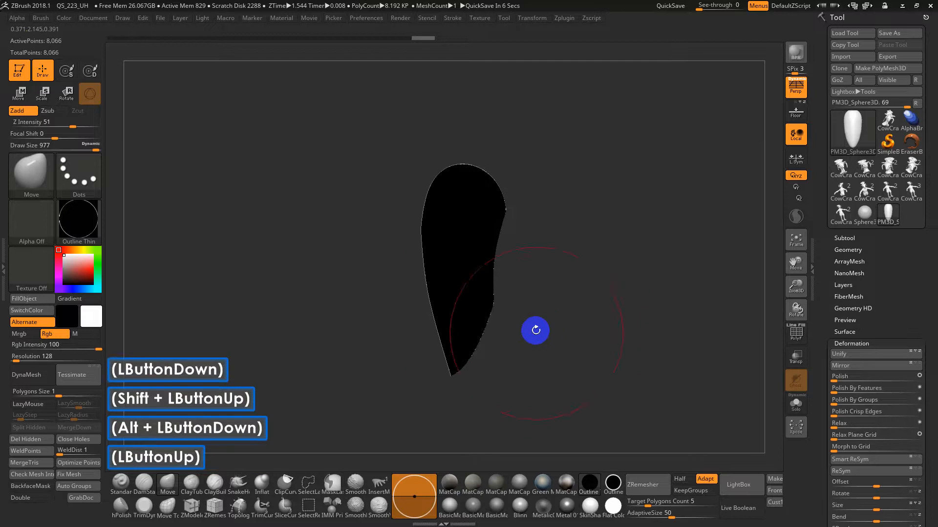
Compare MatCap materials on the clipped form and shade it with the Green Metallic material
{"action": "left_click", "coordinate": [543, 486]}
{"action": "left_click_drag", "start_coordinate": [527, 394], "coordinate": [581, 386]}
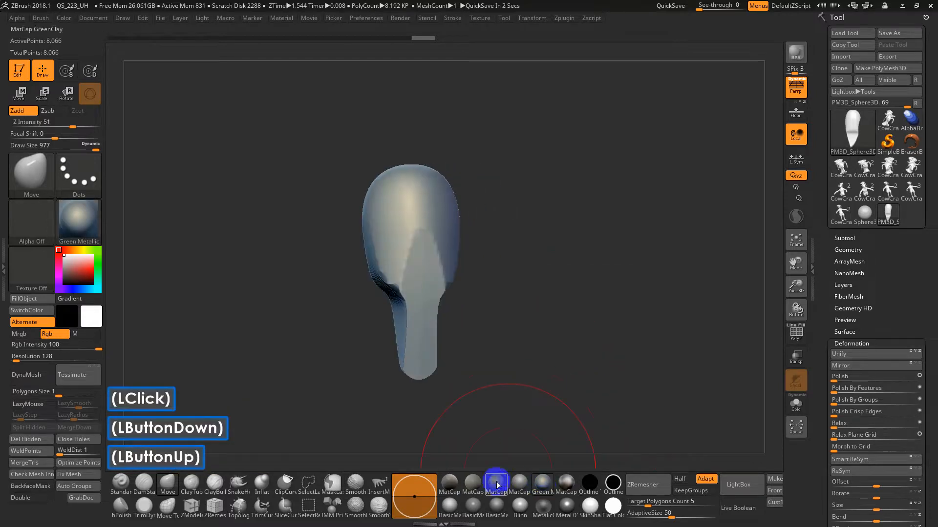
{"action": "left_click", "coordinate": [471, 485]}
{"action": "left_click", "coordinate": [540, 484]}
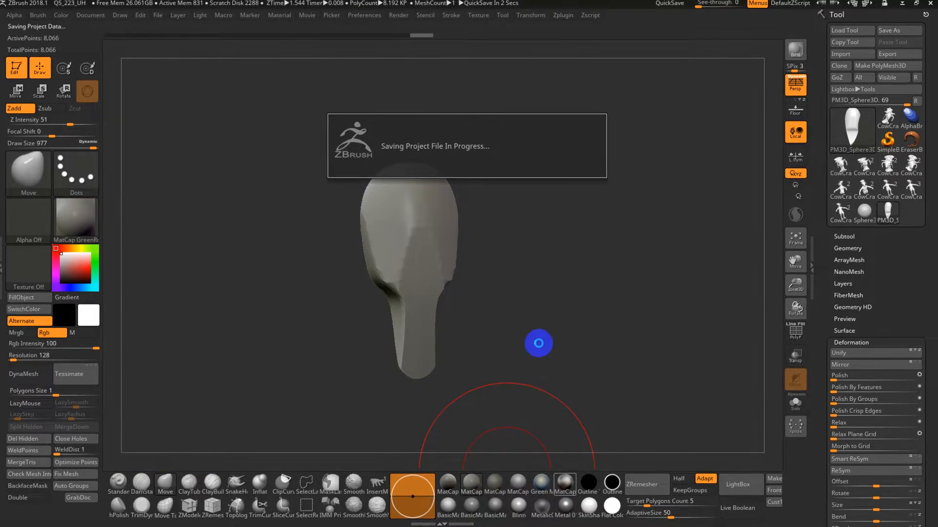
Show the polyframe and convert the clipped mesh to a DynaMesh at resolution 64
{"action": "left_click_drag", "start_coordinate": [540, 339], "coordinate": [536, 305]}
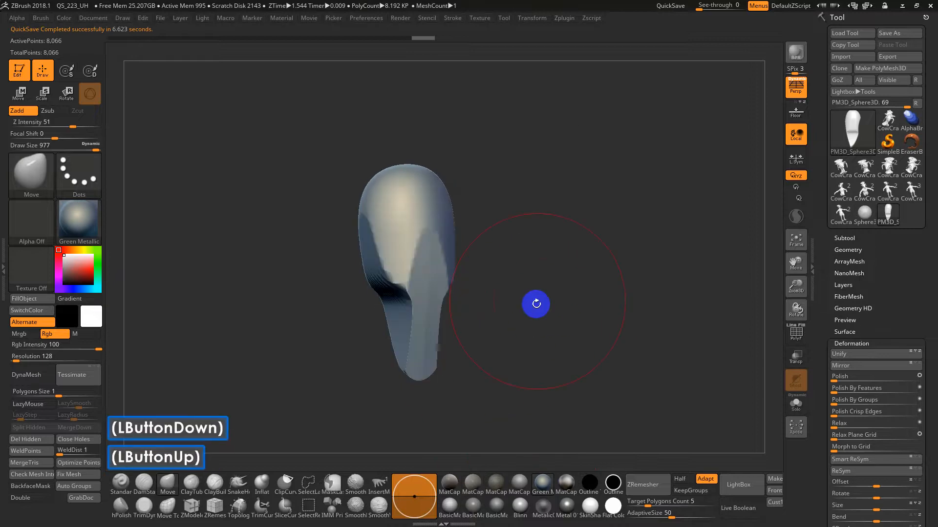
{"action": "key", "text": "shift+f"}
{"action": "left_click", "coordinate": [571, 265], "text": "ctrl"}
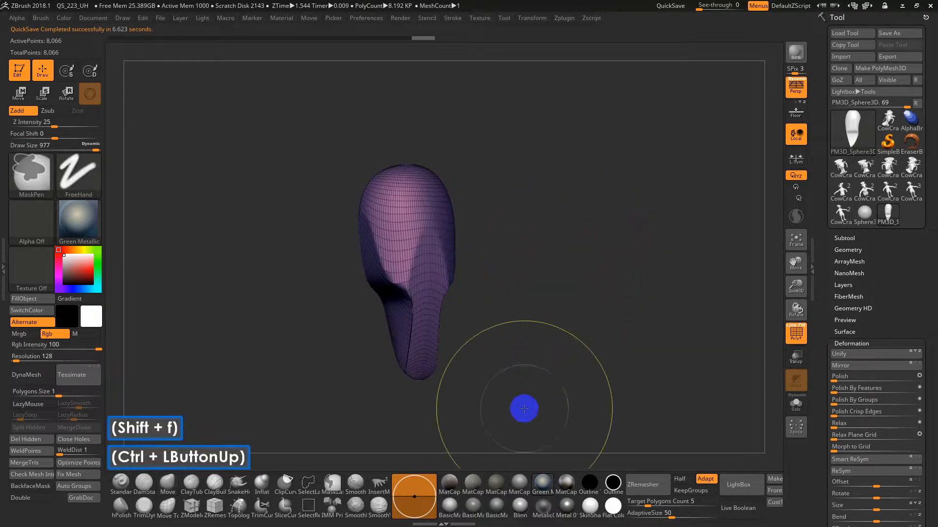
{"action": "left_click_drag", "start_coordinate": [484, 400], "coordinate": [338, 441]}
{"action": "left_click", "coordinate": [39, 377]}
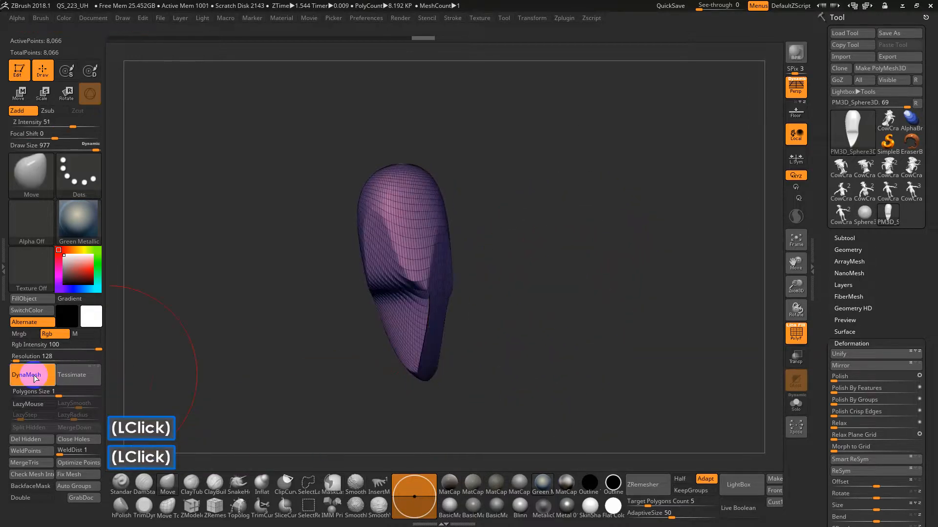
{"action": "key", "text": "ctrl+z"}
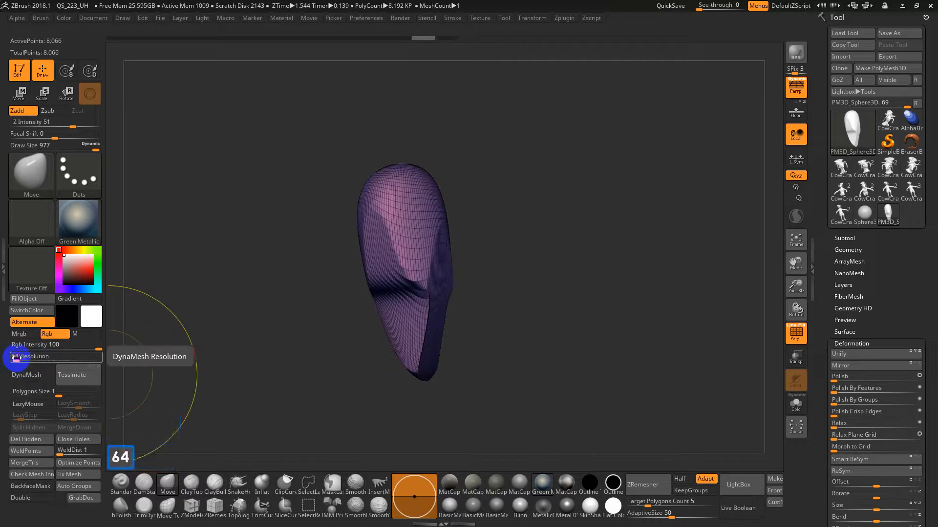
{"action": "left_click", "coordinate": [27, 368]}
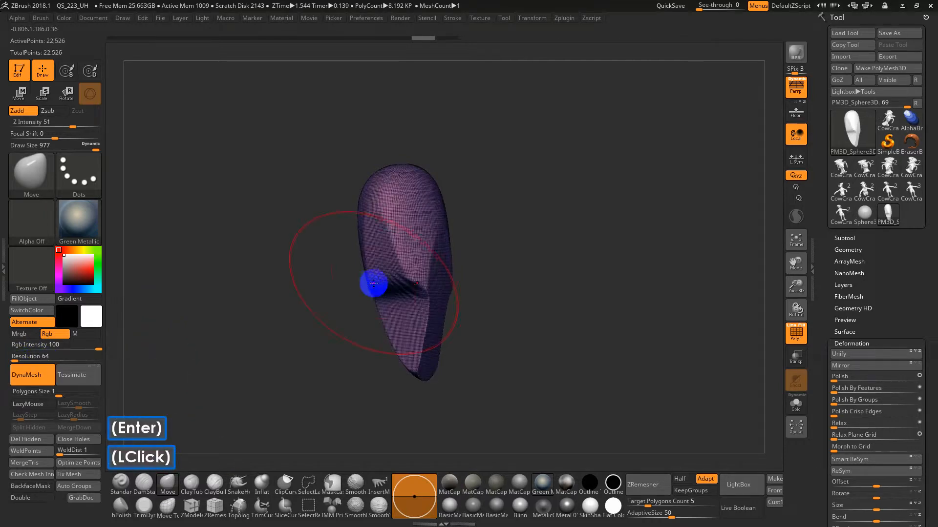
Smooth the hard clipped edges around the sides and lower part of the form
{"action": "left_click_drag", "start_coordinate": [407, 323], "coordinate": [407, 323], "text": "shift"}
{"action": "left_click_drag", "start_coordinate": [504, 204], "coordinate": [470, 342]}
{"action": "double_click", "coordinate": [469, 342], "text": "shift"}
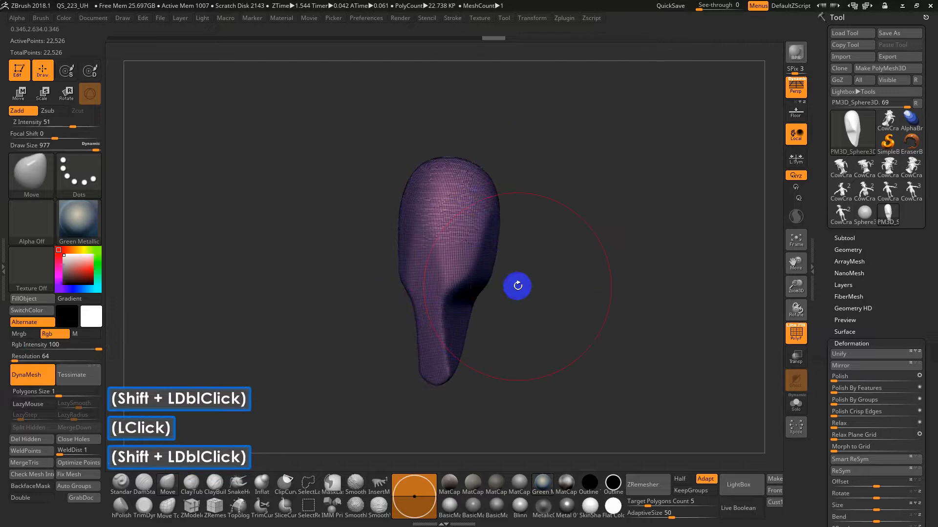
{"action": "left_click_drag", "start_coordinate": [518, 286], "coordinate": [481, 337]}
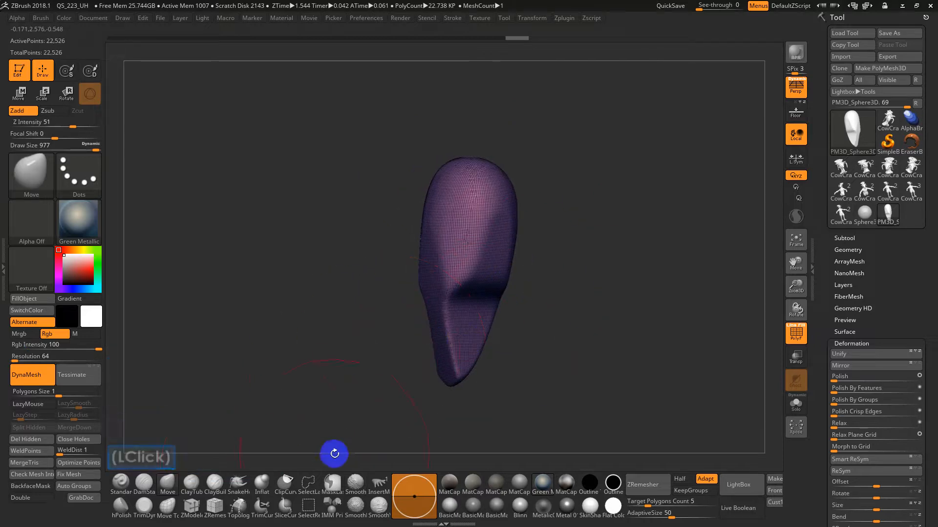
Select the ClayTubes brush at draw size 567, try building volume on the lower end, and undo the strokes
{"action": "left_click", "coordinate": [191, 487]}
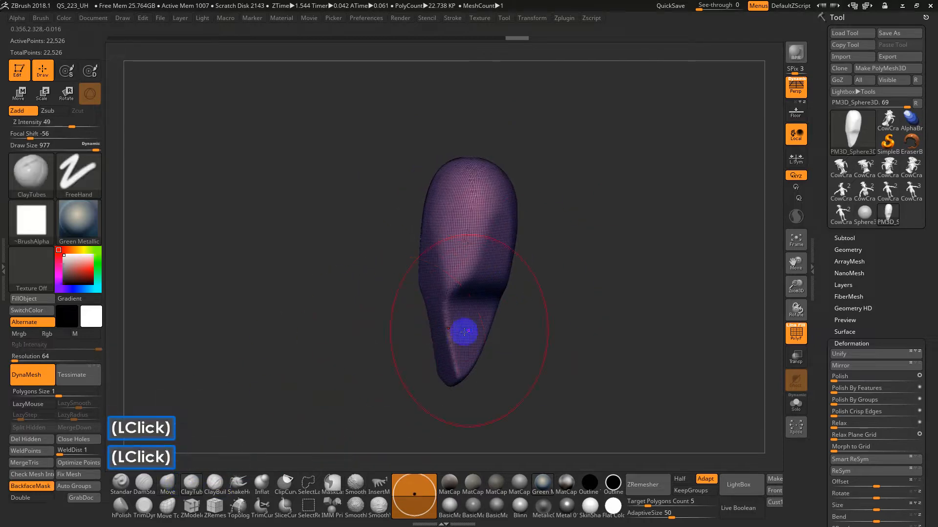
{"action": "key", "text": "s"}
{"action": "left_click_drag", "start_coordinate": [465, 320], "coordinate": [453, 318]}
{"action": "left_click", "coordinate": [472, 349]}
{"action": "double_click", "coordinate": [497, 383]}
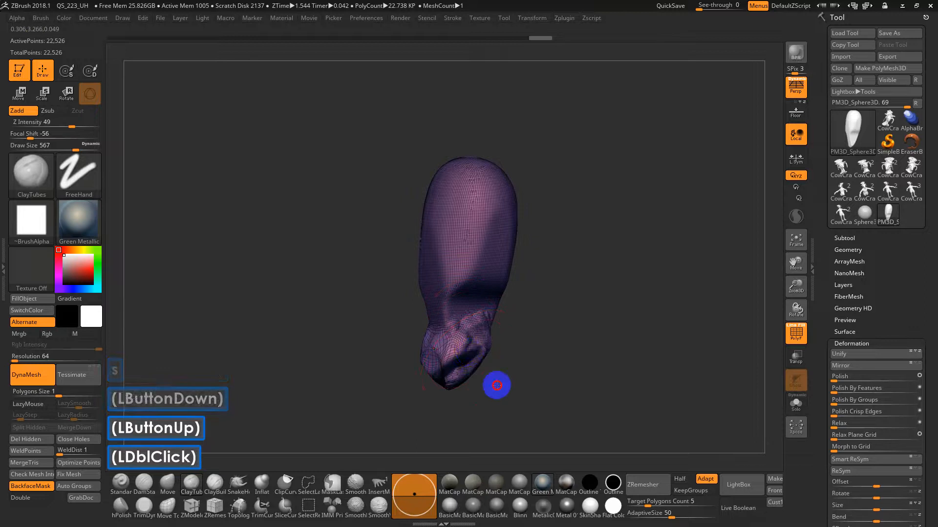
{"action": "key", "text": "ctrl+z"}
{"action": "mouse_move", "coordinate": [496, 383]}
{"action": "left_mouse_down"}
{"action": "mouse_move", "coordinate": [509, 366]}
{"action": "mouse_move", "coordinate": [473, 373]}
{"action": "mouse_move", "coordinate": [472, 345]}
{"action": "mouse_move", "coordinate": [461, 344]}
{"action": "left_mouse_up"}
{"action": "key", "text": "ctrl+z"}
Reduce the draw size to 372, test ClayTubes strokes on the lower end, and hide the polyframe
{"action": "key", "text": "s"}
{"action": "left_click", "coordinate": [450, 365]}
{"action": "double_click", "coordinate": [477, 383]}
{"action": "left_click_drag", "start_coordinate": [477, 383], "coordinate": [450, 335]}
{"action": "key", "text": "ctrl+z"}
{"action": "key", "text": "shift+f"}
Rework and smooth the clay buildup on the lower end with BackfaceMask on, and recalculate the DynaMesh
{"action": "left_click_drag", "start_coordinate": [534, 342], "coordinate": [324, 354]}
{"action": "left_click", "coordinate": [82, 474]}
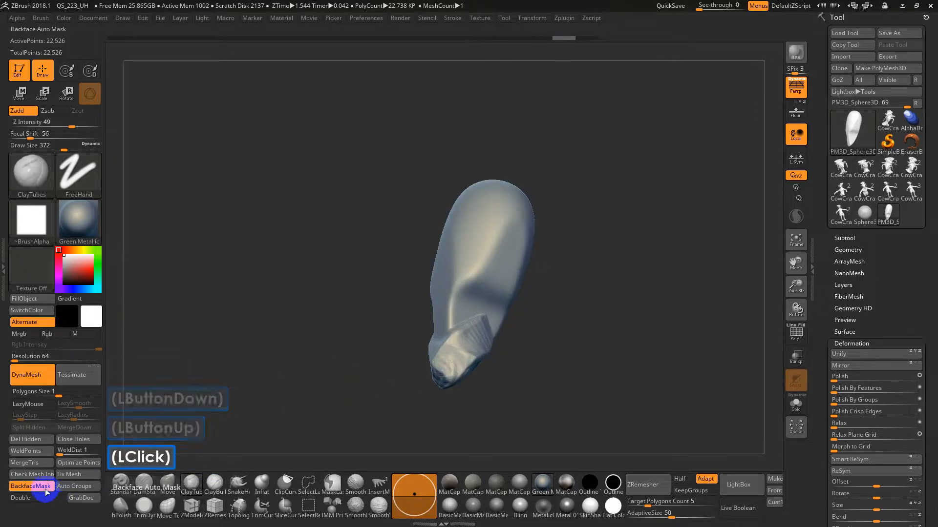
{"action": "key", "text": "ctrl+z"}
{"action": "mouse_move", "coordinate": [442, 369]}
{"action": "left_mouse_down"}
{"action": "mouse_move", "coordinate": [470, 345]}
{"action": "mouse_move", "coordinate": [460, 375]}
{"action": "left_mouse_up"}
{"action": "mouse_move", "coordinate": [461, 372]}
{"action": "left_mouse_down", "text": "shift"}
{"action": "mouse_move", "coordinate": [482, 360]}
{"action": "mouse_move", "coordinate": [475, 339]}
{"action": "left_mouse_up", "text": "shift"}
{"action": "mouse_move", "coordinate": [544, 310]}
{"action": "left_mouse_down", "text": "ctrl"}
{"action": "mouse_move", "coordinate": [517, 404]}
{"action": "mouse_move", "coordinate": [510, 383]}
{"action": "mouse_move", "coordinate": [544, 391]}
{"action": "mouse_move", "coordinate": [522, 372]}
{"action": "mouse_move", "coordinate": [507, 386]}
{"action": "left_mouse_up", "text": "ctrl"}
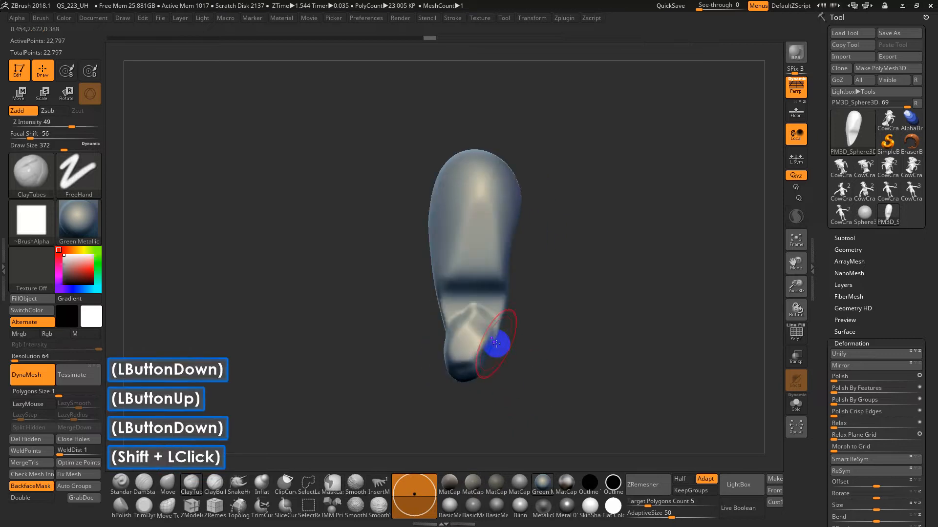
Build the lower end into a rounder, bulbous muzzle with ClayTubes and smooth its surface
{"action": "mouse_move", "coordinate": [481, 320]}
{"action": "left_mouse_down"}
{"action": "mouse_move", "coordinate": [467, 365]}
{"action": "mouse_move", "coordinate": [504, 356]}
{"action": "mouse_move", "coordinate": [484, 365]}
{"action": "left_mouse_up"}
{"action": "mouse_move", "coordinate": [494, 380]}
{"action": "left_mouse_down"}
{"action": "mouse_move", "coordinate": [513, 347]}
{"action": "mouse_move", "coordinate": [491, 374]}
{"action": "mouse_move", "coordinate": [477, 318]}
{"action": "left_mouse_up"}
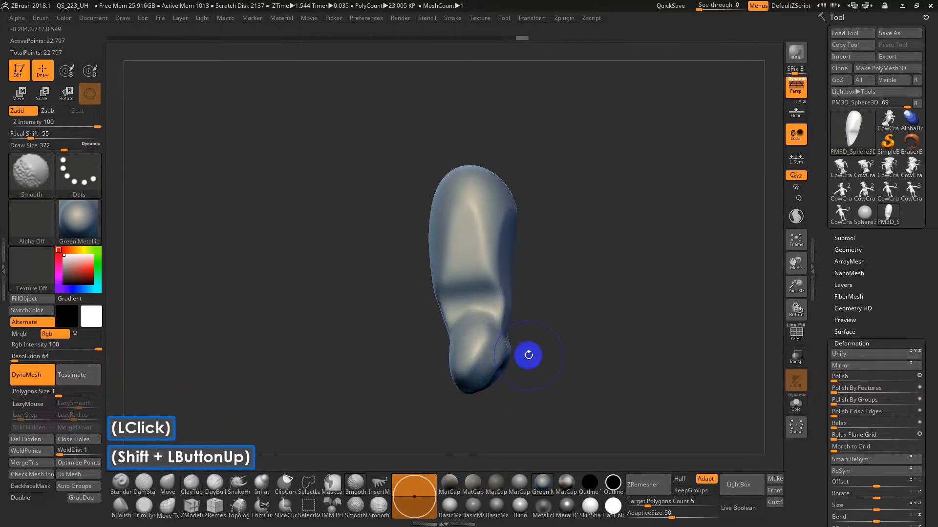
{"action": "left_click_drag", "start_coordinate": [527, 356], "coordinate": [590, 364], "text": "shift"}
{"action": "left_click_drag", "start_coordinate": [455, 394], "coordinate": [472, 390], "text": "shift"}
{"action": "mouse_move", "coordinate": [574, 323]}
{"action": "left_mouse_down", "text": "alt"}
{"action": "mouse_move", "coordinate": [551, 362]}
{"action": "mouse_move", "coordinate": [537, 360]}
{"action": "mouse_move", "coordinate": [555, 320]}
{"action": "left_mouse_up", "text": "alt"}
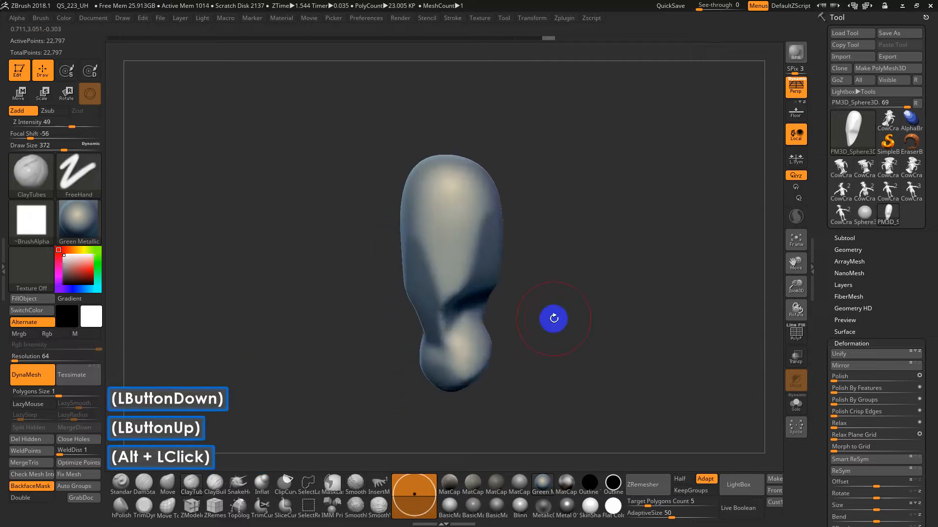
Undo the last ClayTubes stroke and insert the Male Full Arm mesh from the IMM BParts brush beside the body symmetrically
{"action": "left_click_drag", "start_coordinate": [471, 336], "coordinate": [444, 377]}
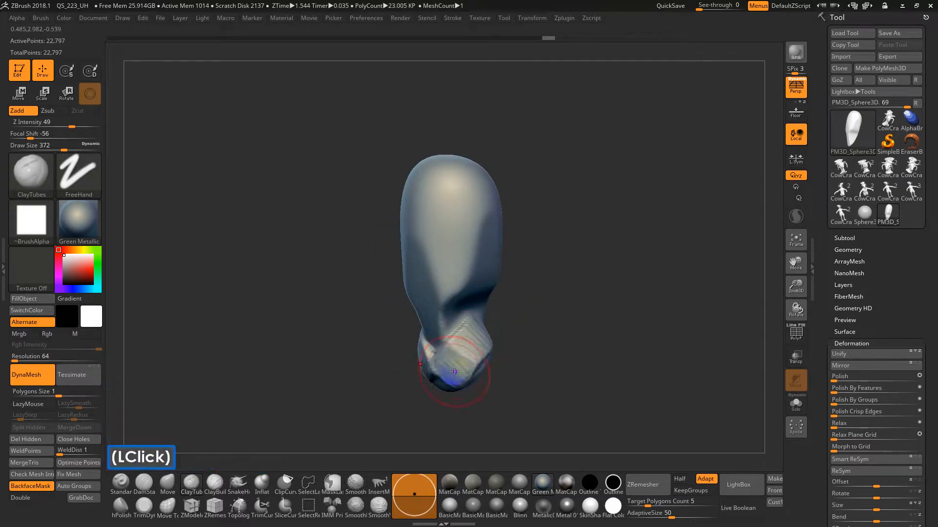
{"action": "key", "text": "ctrl+z"}
{"action": "key", "text": "b"}
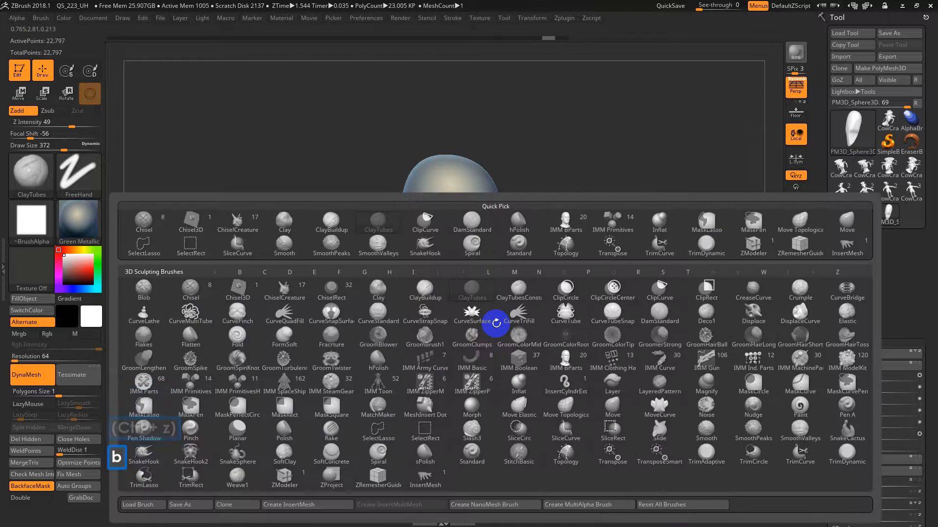
{"action": "key", "text": "i"}
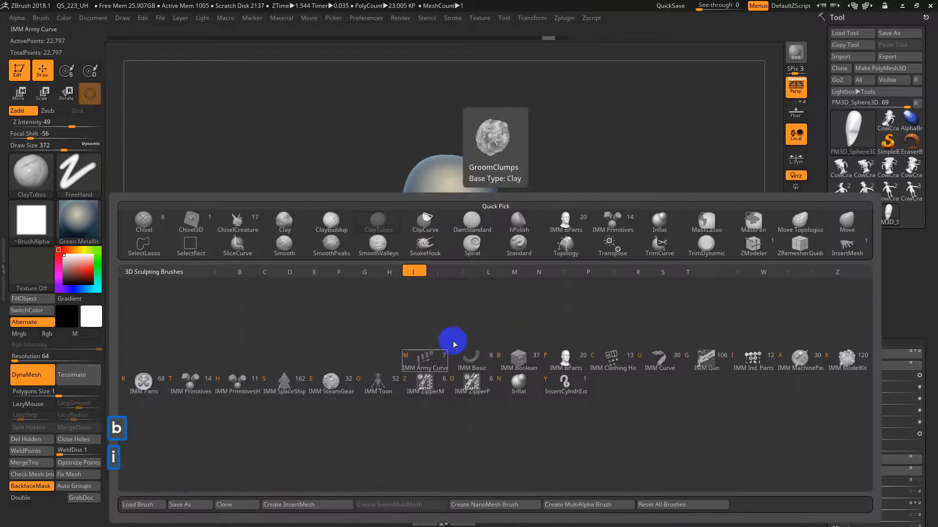
{"action": "left_click", "coordinate": [566, 363]}
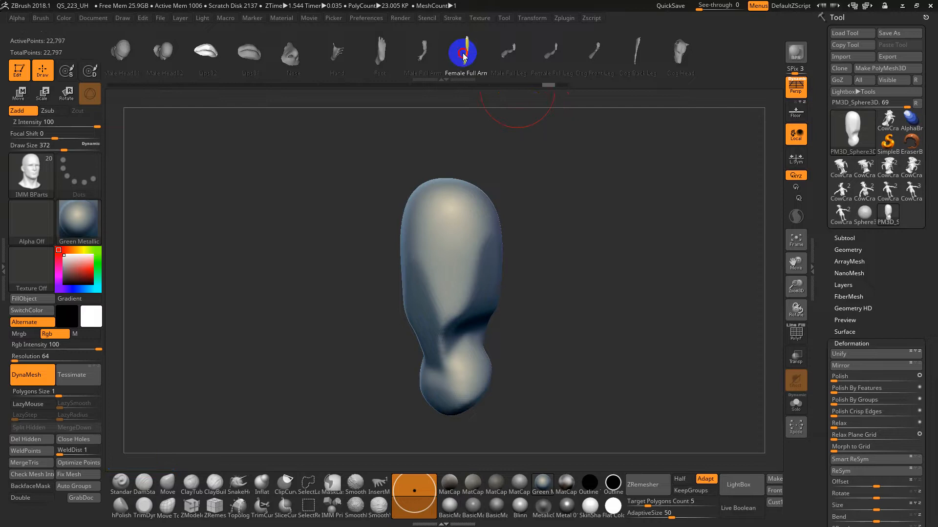
{"action": "left_click", "coordinate": [417, 57]}
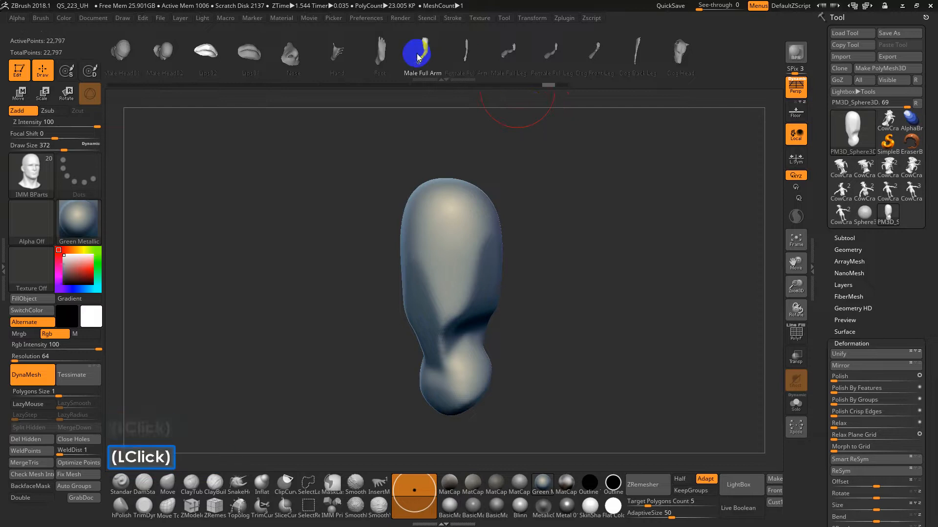
{"action": "left_click_drag", "start_coordinate": [484, 215], "coordinate": [579, 208]}
{"action": "left_click", "coordinate": [584, 211], "text": "shift"}
Reposition the inserted arms beside the upper body with the Move gizmo and shift its pivot on the arm
{"action": "key", "text": "w"}
{"action": "left_click_drag", "start_coordinate": [463, 157], "coordinate": [474, 197]}
{"action": "left_click_drag", "start_coordinate": [555, 238], "coordinate": [620, 234]}
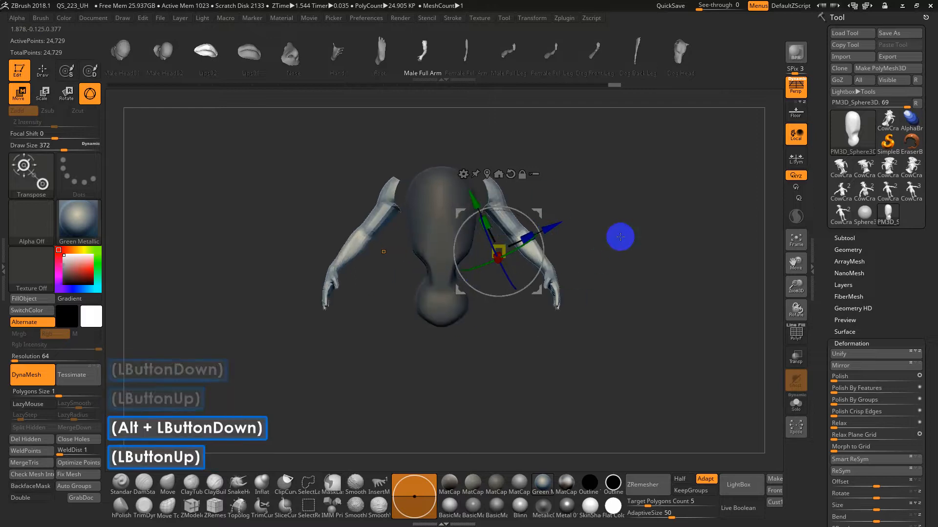
{"action": "left_click_drag", "start_coordinate": [595, 185], "coordinate": [560, 240], "text": "alt"}
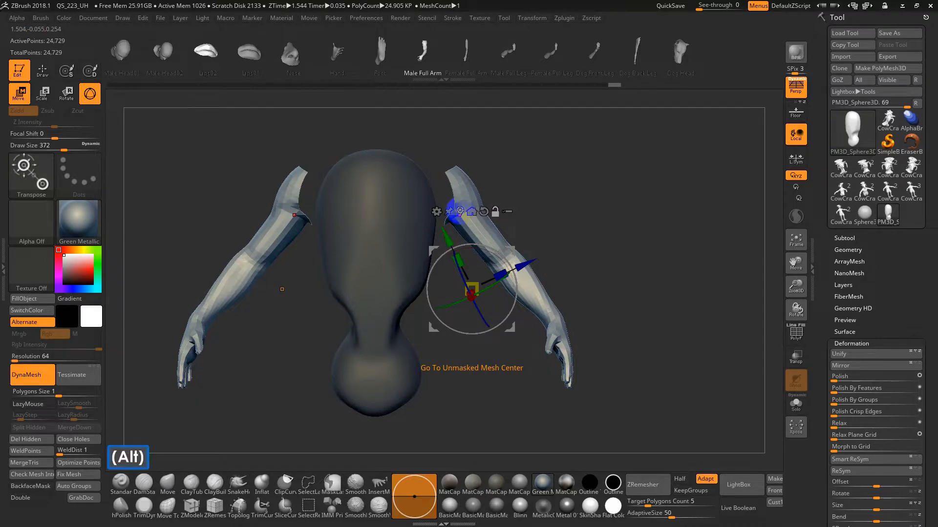
{"action": "left_click", "coordinate": [460, 211], "text": "alt"}
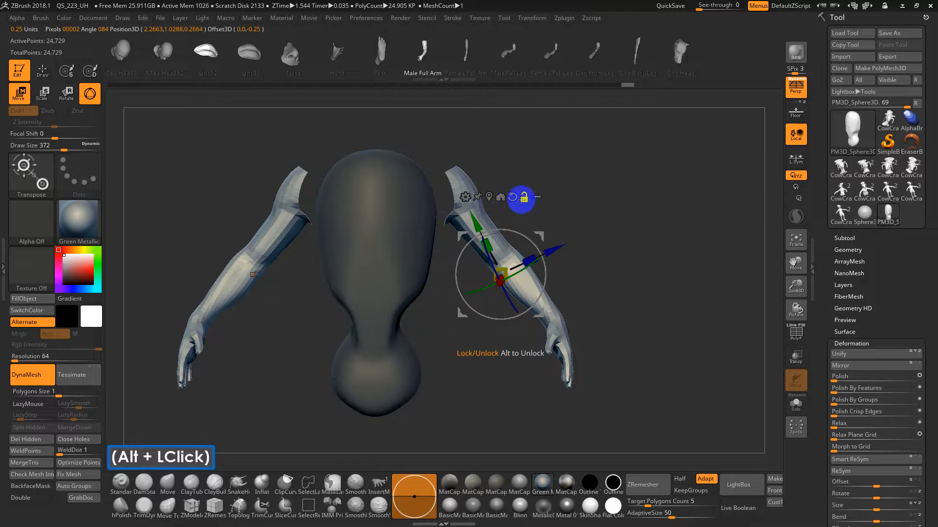
Try shifting the inserted arms along their local axis from different gizmo pivots, undoing each attempt
{"action": "left_click_drag", "start_coordinate": [536, 237], "coordinate": [512, 180], "text": "alt"}
{"action": "left_click_drag", "start_coordinate": [452, 169], "coordinate": [431, 151]}
{"action": "key", "text": "ctrl+z"}
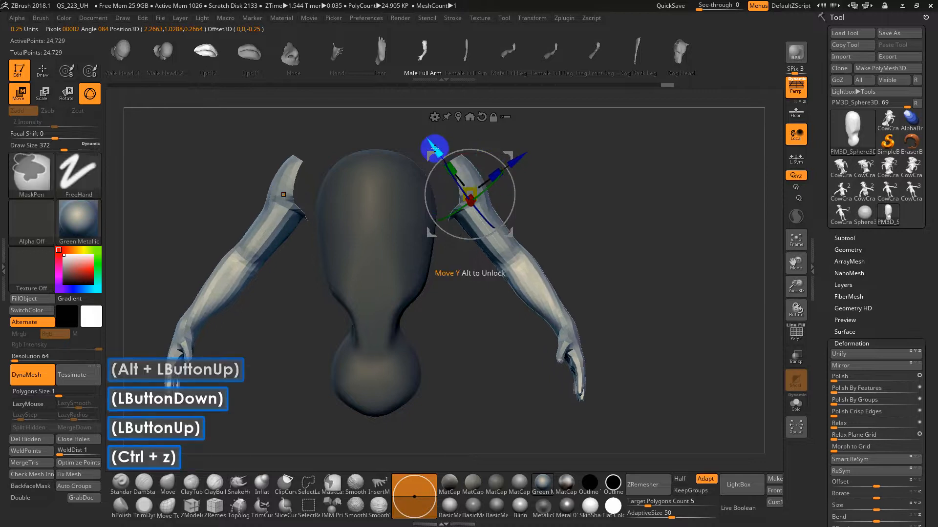
{"action": "left_click_drag", "start_coordinate": [517, 219], "coordinate": [524, 286]}
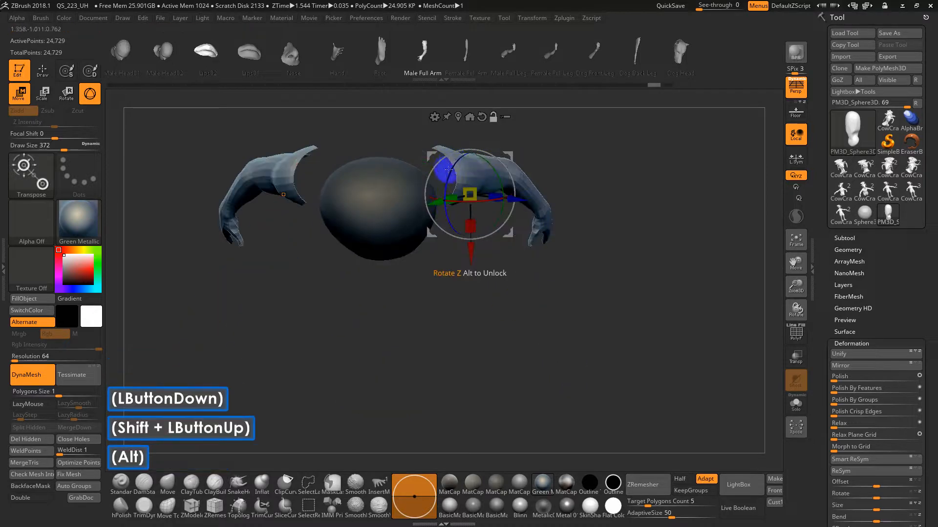
{"action": "left_click_drag", "start_coordinate": [446, 173], "coordinate": [451, 156], "text": "alt"}
{"action": "left_click_drag", "start_coordinate": [464, 259], "coordinate": [469, 239], "text": "alt"}
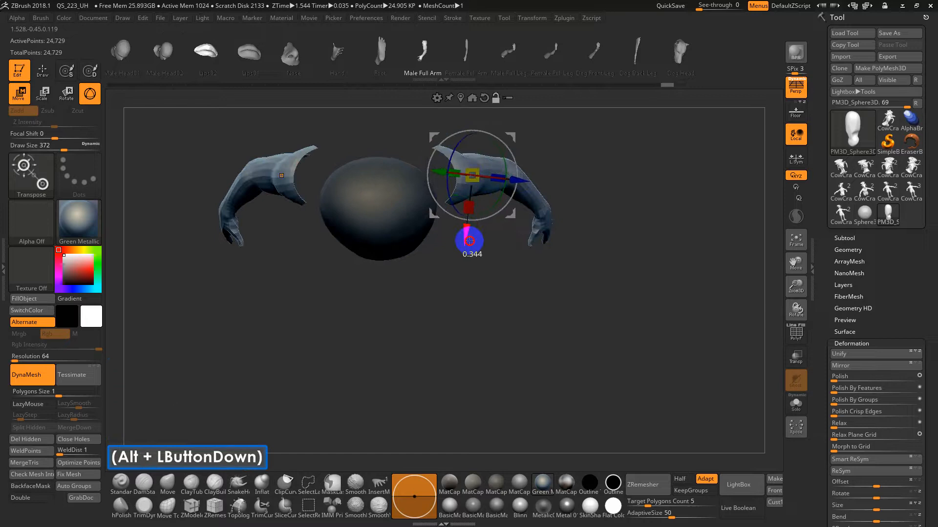
{"action": "left_click_drag", "start_coordinate": [441, 172], "coordinate": [424, 169]}
{"action": "key", "text": "ctrl+z"}
{"action": "left_click_drag", "start_coordinate": [518, 248], "coordinate": [510, 185]}
{"action": "left_click_drag", "start_coordinate": [462, 150], "coordinate": [428, 118]}
{"action": "key", "text": "ctrl+z"}
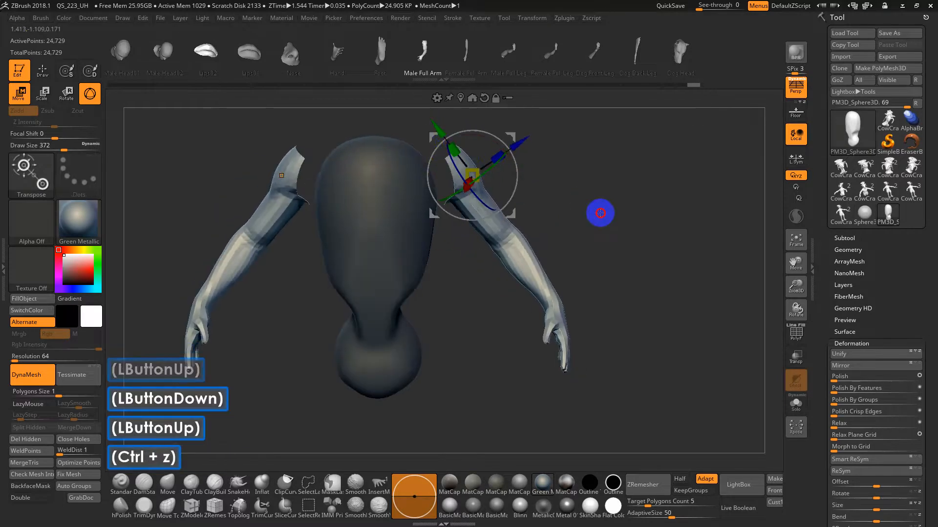
Reset the gizmo orientation, realign it on the middle of the arm, and undo a trial enlargement of the arms
{"action": "left_click_drag", "start_coordinate": [601, 211], "coordinate": [569, 266], "text": "alt"}
{"action": "left_click", "coordinate": [457, 182], "text": "alt"}
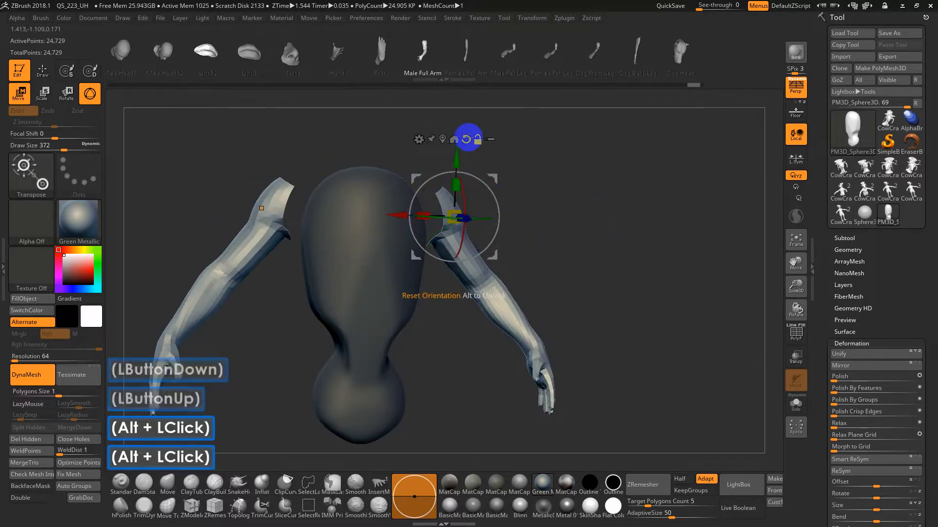
{"action": "left_click", "coordinate": [506, 210], "text": "shift"}
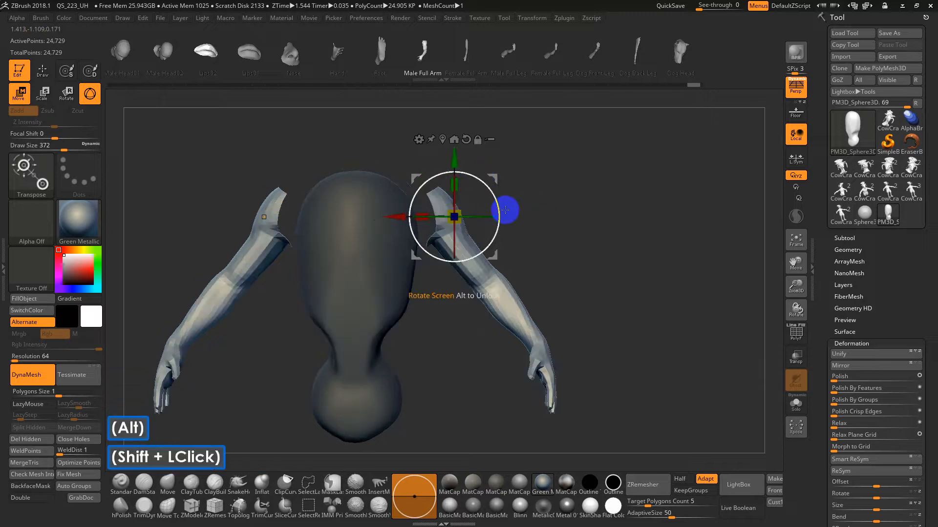
{"action": "mouse_move", "coordinate": [494, 196]}
{"action": "left_mouse_down", "text": "alt"}
{"action": "mouse_move", "coordinate": [484, 187]}
{"action": "mouse_move", "coordinate": [484, 205]}
{"action": "left_mouse_up", "text": "alt"}
{"action": "left_click_drag", "start_coordinate": [520, 243], "coordinate": [397, 178], "text": "alt"}
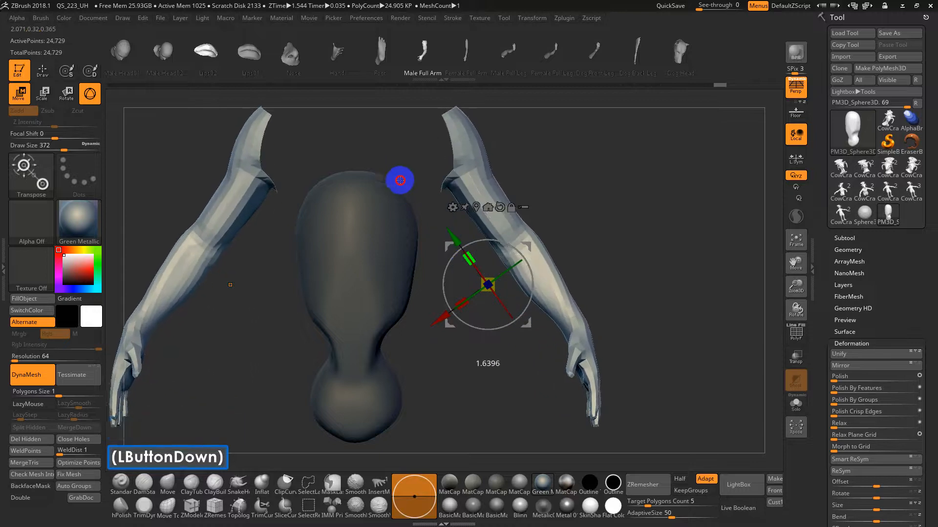
{"action": "key", "text": "ctrl+z"}
Move the arms inward against the upper sides of the body and rotate them into a spread shoulder pose
{"action": "right_click_drag", "start_coordinate": [612, 291], "coordinate": [575, 277], "text": "ctrl"}
{"action": "mouse_move", "coordinate": [576, 276]}
{"action": "left_mouse_down"}
{"action": "mouse_move", "coordinate": [529, 305]}
{"action": "mouse_move", "coordinate": [576, 292]}
{"action": "left_mouse_up"}
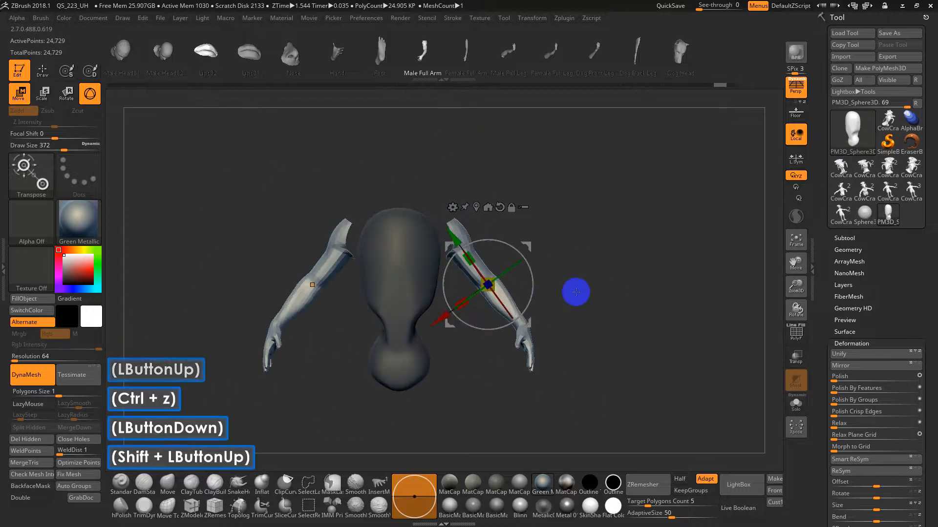
{"action": "left_click_drag", "start_coordinate": [526, 246], "coordinate": [490, 261]}
{"action": "left_click_drag", "start_coordinate": [420, 272], "coordinate": [592, 274]}
{"action": "left_click", "coordinate": [483, 242]}
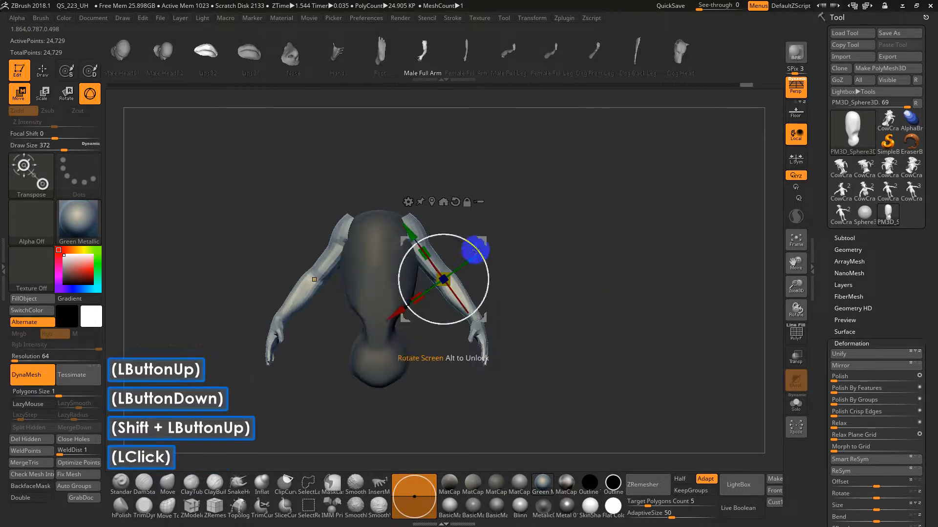
{"action": "left_click_drag", "start_coordinate": [476, 249], "coordinate": [584, 274]}
{"action": "left_click_drag", "start_coordinate": [584, 274], "coordinate": [395, 245]}
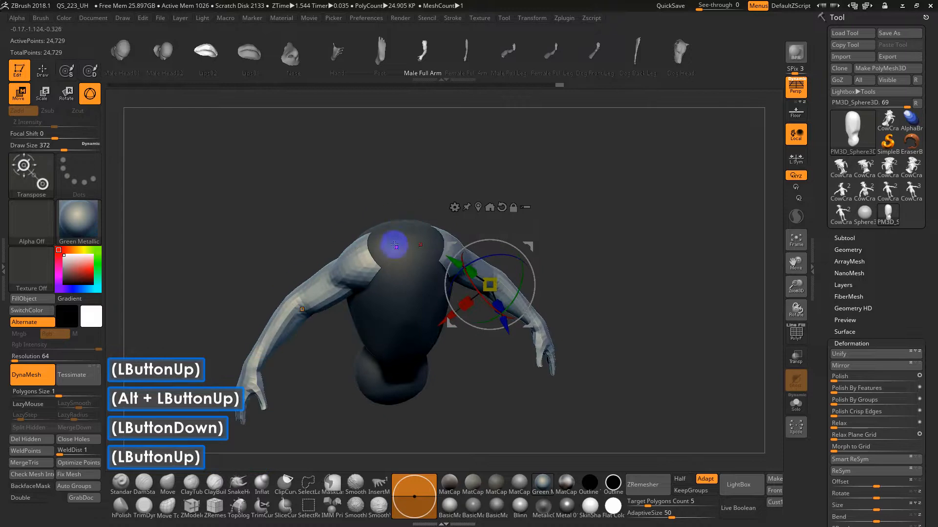
{"action": "left_click_drag", "start_coordinate": [553, 243], "coordinate": [547, 194], "text": "alt"}
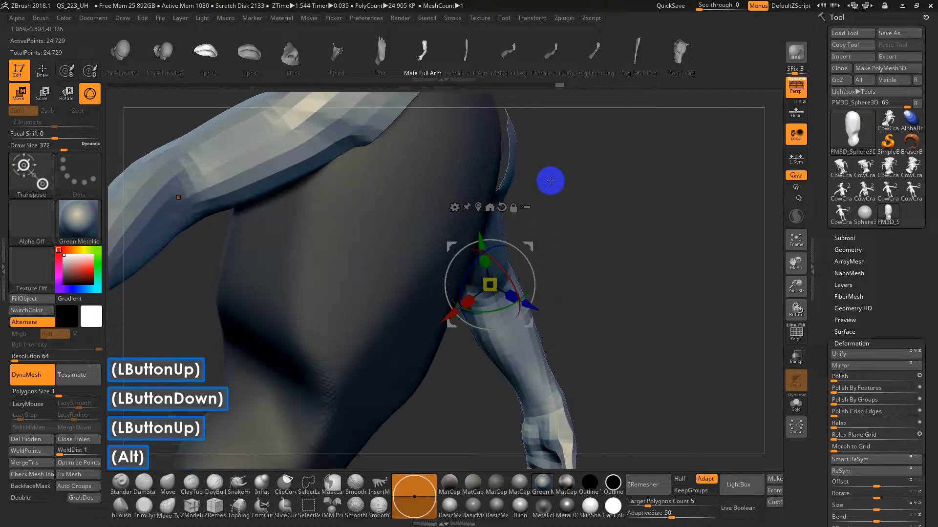
{"action": "left_click_drag", "start_coordinate": [580, 228], "coordinate": [460, 211], "text": "alt"}
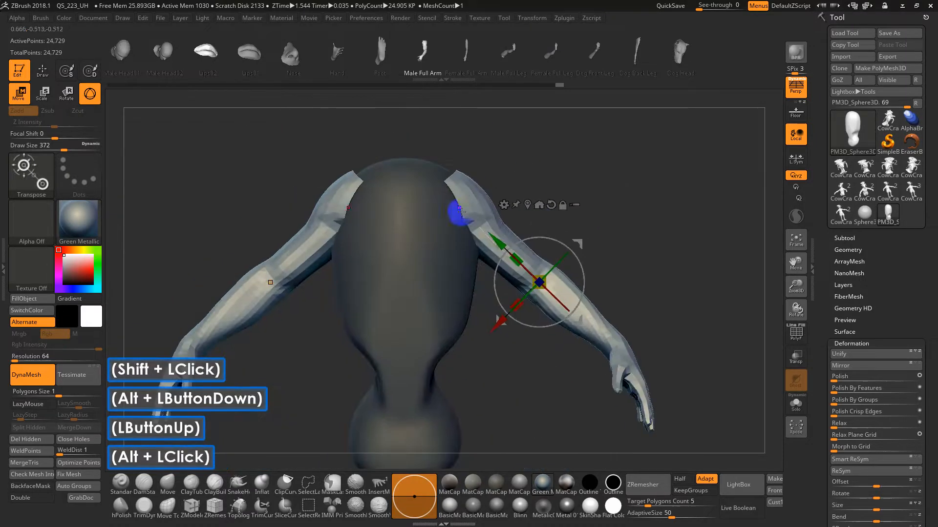
Return to Draw mode and invert the mask to protect the arms and free the body
{"action": "key", "text": "q"}
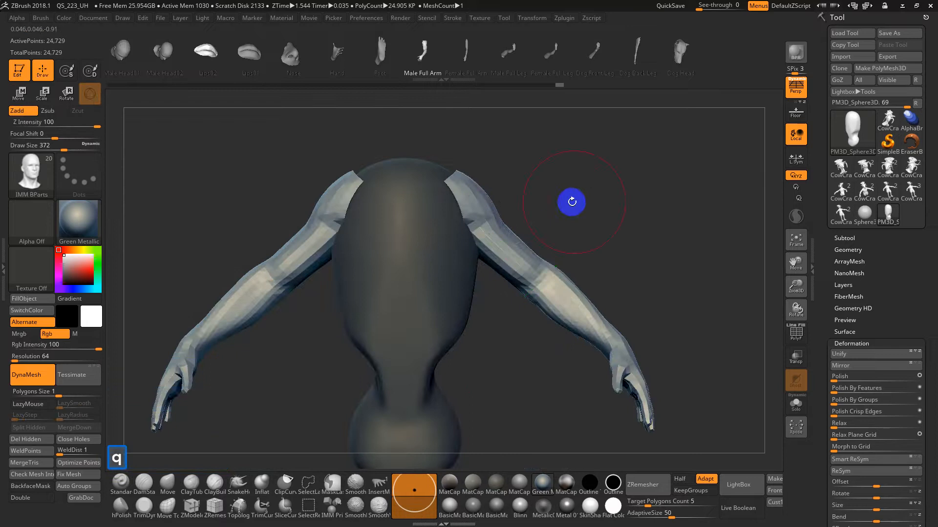
{"action": "mouse_move", "coordinate": [569, 200]}
{"action": "left_mouse_down", "text": "alt"}
{"action": "mouse_move", "coordinate": [627, 200]}
{"action": "mouse_move", "coordinate": [613, 228]}
{"action": "mouse_move", "coordinate": [600, 205]}
{"action": "mouse_move", "coordinate": [580, 265]}
{"action": "mouse_move", "coordinate": [561, 255]}
{"action": "left_mouse_up", "text": "alt"}
{"action": "left_click", "coordinate": [600, 205], "text": "ctrl"}
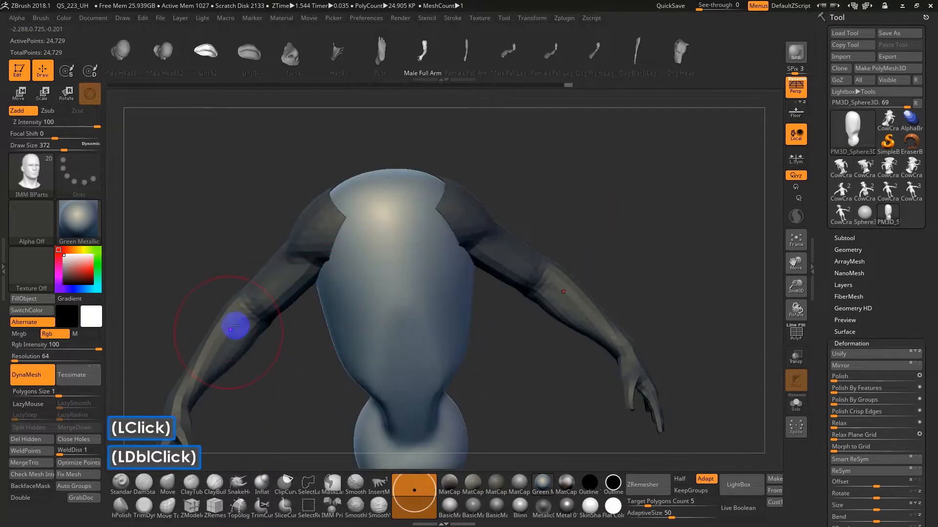
Reshape the body's top and sides with the Move brush to fit the shoulder openings of the masked arms
{"action": "left_click", "coordinate": [172, 484]}
{"action": "left_click", "coordinate": [443, 198], "text": "alt"}
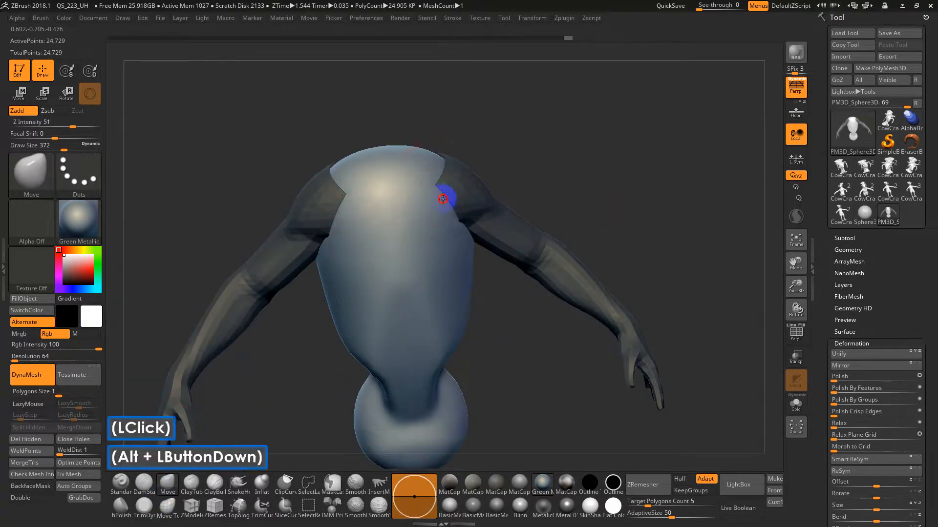
{"action": "left_click_drag", "start_coordinate": [485, 153], "coordinate": [485, 218]}
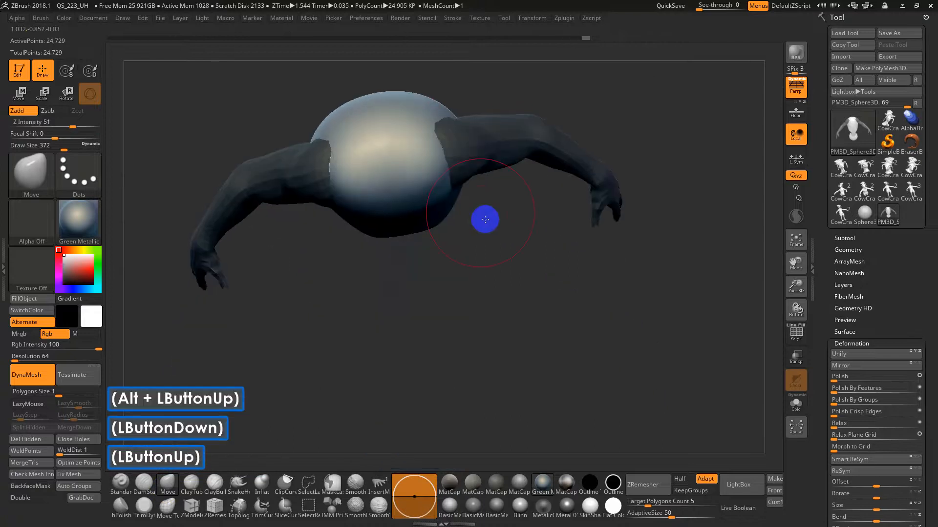
{"action": "left_click", "coordinate": [436, 120], "text": "alt"}
{"action": "left_click_drag", "start_coordinate": [496, 93], "coordinate": [521, 209]}
{"action": "left_click_drag", "start_coordinate": [520, 209], "coordinate": [456, 203]}
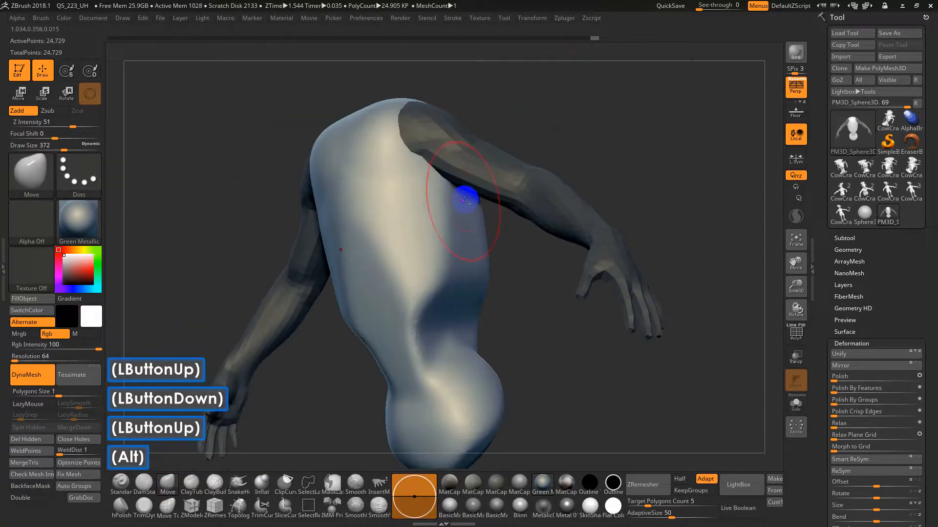
{"action": "left_click", "coordinate": [437, 182], "text": "alt"}
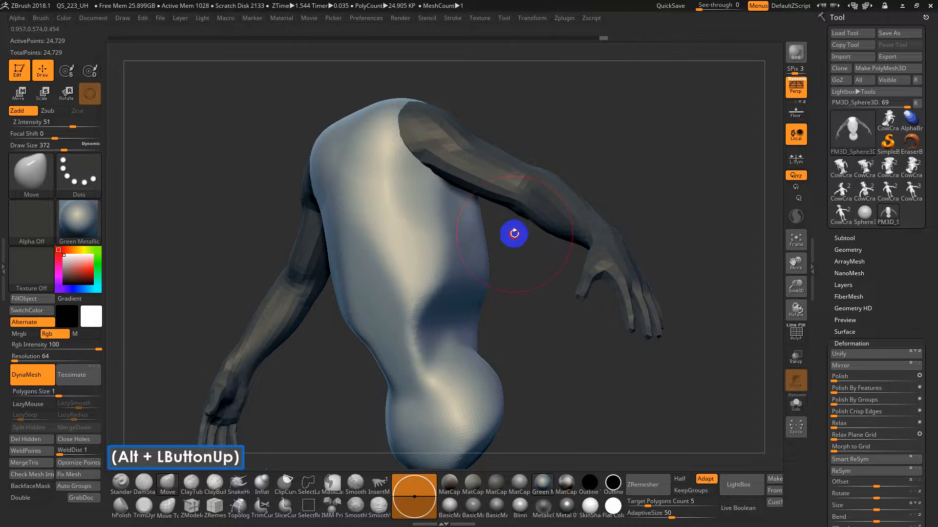
{"action": "left_click_drag", "start_coordinate": [510, 232], "coordinate": [530, 218], "text": "shift"}
{"action": "left_click", "coordinate": [475, 212], "text": "alt"}
{"action": "left_click", "coordinate": [464, 200], "text": "alt"}
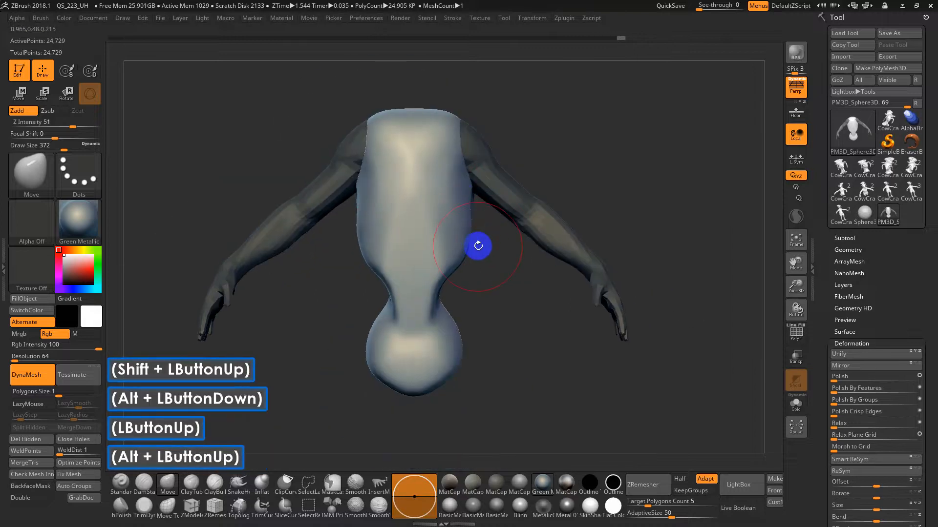
Raise the draw size to 639, slim the body's sides with Move, and undo the last stroke
{"action": "key", "text": "s"}
{"action": "mouse_move", "coordinate": [475, 247]}
{"action": "left_mouse_down"}
{"action": "mouse_move", "coordinate": [488, 249]}
{"action": "mouse_move", "coordinate": [451, 235]}
{"action": "left_mouse_up"}
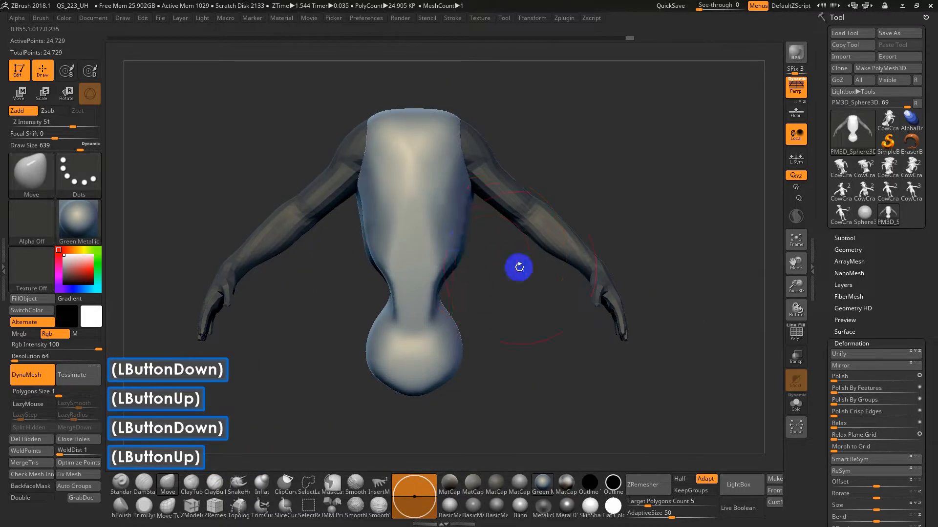
{"action": "mouse_move", "coordinate": [503, 268]}
{"action": "left_mouse_down"}
{"action": "mouse_move", "coordinate": [478, 267]}
{"action": "mouse_move", "coordinate": [547, 298]}
{"action": "mouse_move", "coordinate": [539, 308]}
{"action": "left_mouse_up"}
{"action": "key", "text": "ctrl+z"}
Invert the mask to protect the body and free the arms, viewed from the front
{"action": "left_click", "coordinate": [519, 280], "text": "ctrl"}
{"action": "left_click", "coordinate": [526, 337], "text": "ctrl"}
{"action": "left_click_drag", "start_coordinate": [547, 345], "coordinate": [464, 337], "text": "alt"}
{"action": "left_click_drag", "start_coordinate": [464, 337], "coordinate": [520, 337], "text": "shift"}
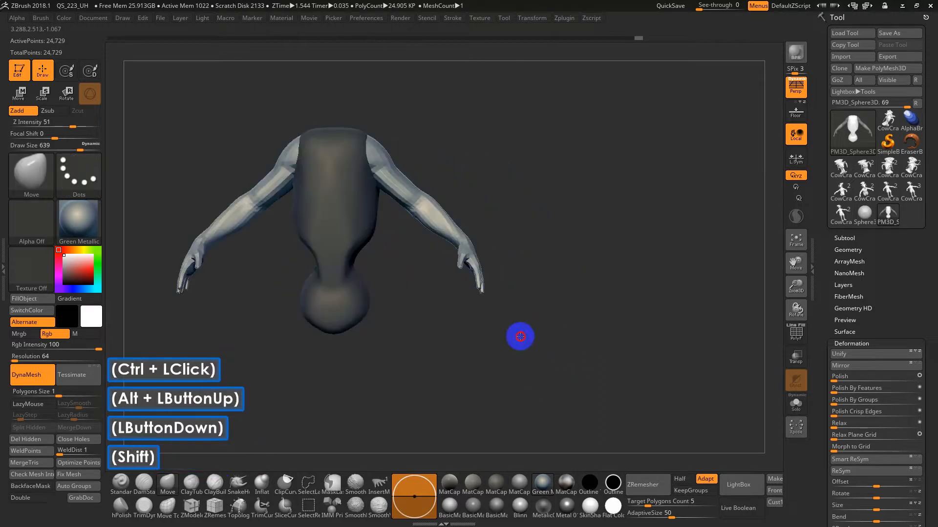
Set the Move brush draw size to 1000, reshape both arms' silhouette, and smooth them into slimmer forms
{"action": "left_click", "coordinate": [175, 484]}
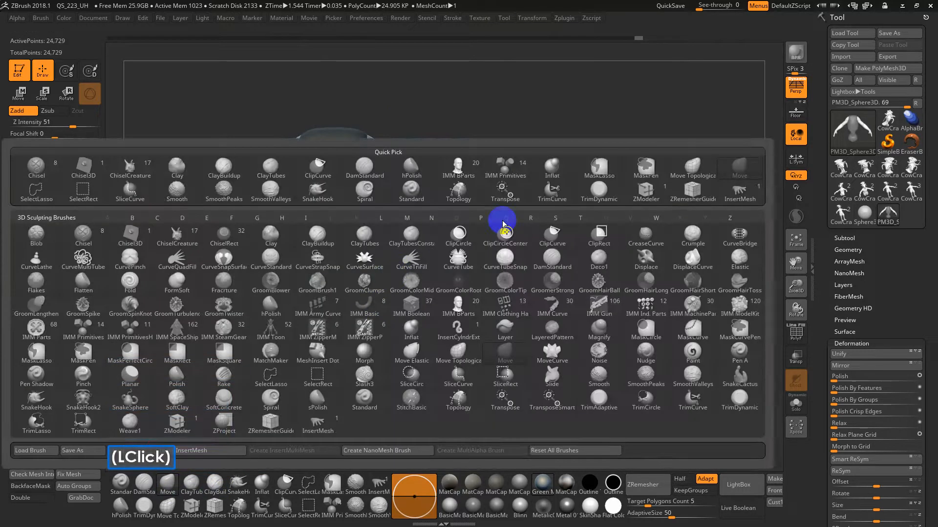
{"action": "left_click_drag", "start_coordinate": [507, 220], "coordinate": [508, 220]}
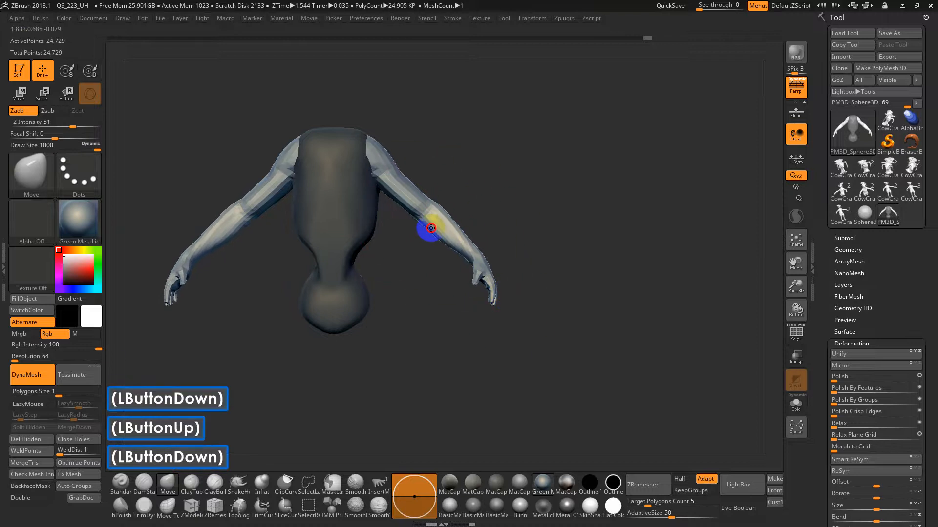
{"action": "mouse_move", "coordinate": [518, 231]}
{"action": "left_mouse_down"}
{"action": "mouse_move", "coordinate": [540, 218]}
{"action": "mouse_move", "coordinate": [478, 230]}
{"action": "mouse_move", "coordinate": [415, 182]}
{"action": "left_mouse_up"}
{"action": "key", "text": "shift"}
{"action": "mouse_move", "coordinate": [457, 235]}
{"action": "left_mouse_down"}
{"action": "mouse_move", "coordinate": [519, 182]}
{"action": "mouse_move", "coordinate": [494, 188]}
{"action": "left_mouse_up"}
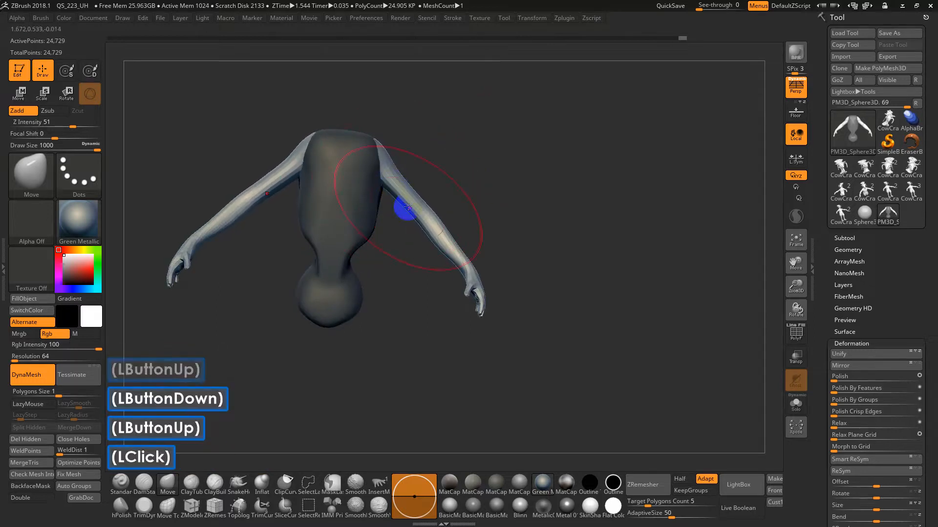
{"action": "left_click", "coordinate": [515, 202], "text": "shift"}
Clear the mask, show the polyframe, and recalculate the DynaMesh to fuse the arms with the body
{"action": "key", "text": "alt"}
{"action": "left_click", "coordinate": [520, 224], "text": "ctrl"}
{"action": "key", "text": "shift"}
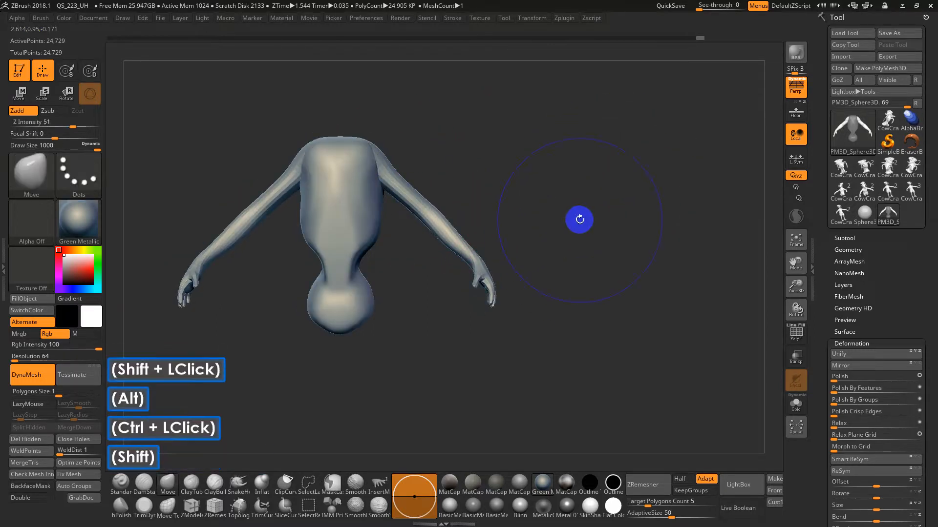
{"action": "key", "text": "shift+f"}
{"action": "left_click_drag", "start_coordinate": [642, 174], "coordinate": [612, 261], "text": "ctrl"}
{"action": "left_click_drag", "start_coordinate": [545, 181], "coordinate": [542, 227], "text": "alt"}
{"action": "left_click_drag", "start_coordinate": [574, 220], "coordinate": [625, 216]}
{"action": "left_click_drag", "start_coordinate": [611, 224], "coordinate": [608, 176], "text": "alt"}
{"action": "left_click_drag", "start_coordinate": [653, 225], "coordinate": [655, 226], "text": "alt"}
{"action": "left_click_drag", "start_coordinate": [666, 288], "coordinate": [614, 301]}
{"action": "left_click", "coordinate": [605, 293]}
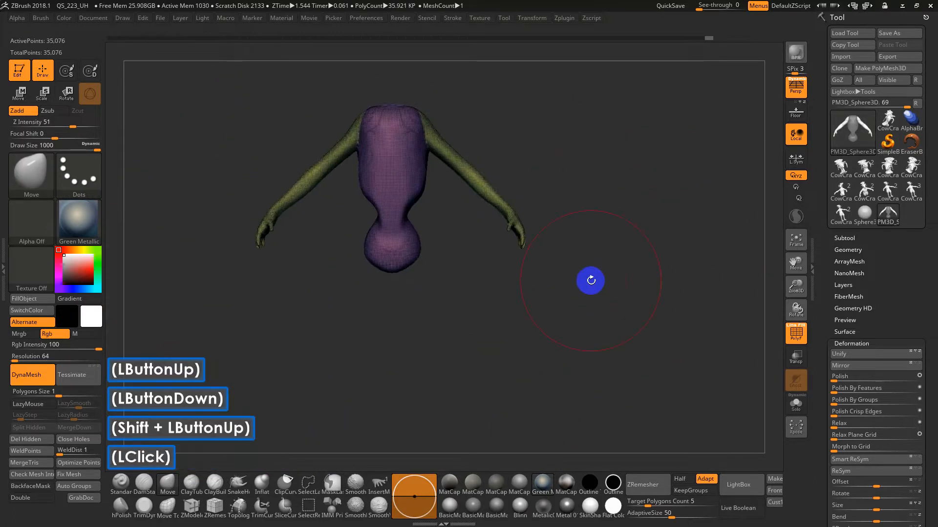
Hide the polyframe and reduce the Move brush draw size to 835
{"action": "key", "text": "shift+f"}
{"action": "key", "text": "s"}
{"action": "left_click_drag", "start_coordinate": [464, 170], "coordinate": [452, 170]}
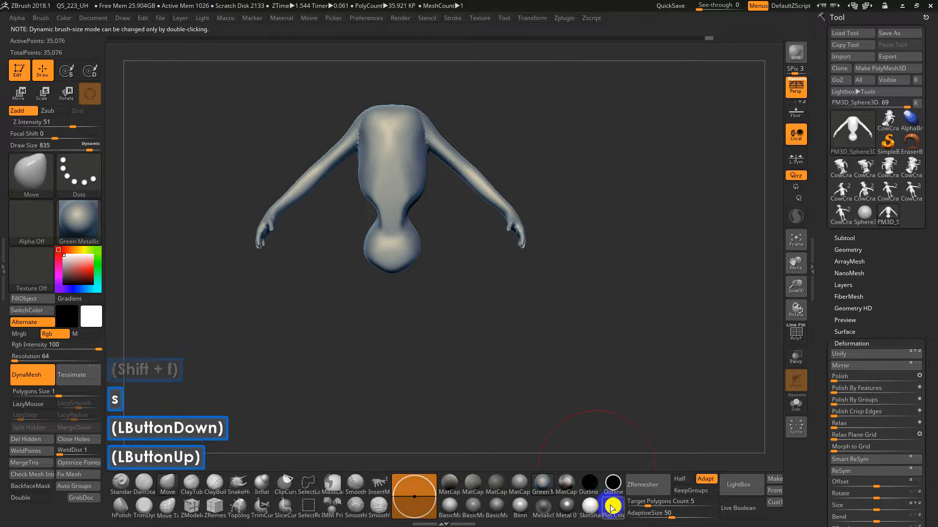
Examine the body's silhouette with the Outline Thin and Outline materials
{"action": "left_click", "coordinate": [591, 490]}
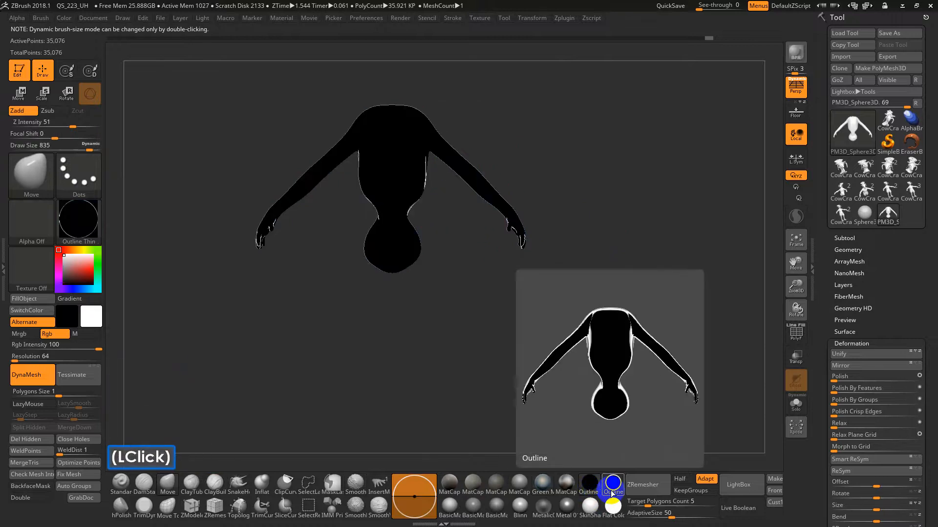
{"action": "left_click", "coordinate": [605, 490]}
{"action": "left_click", "coordinate": [610, 490]}
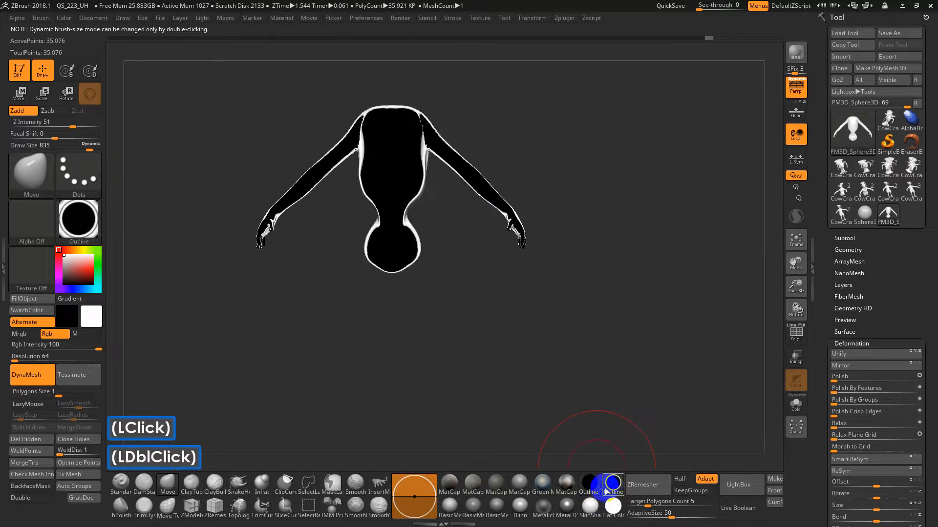
{"action": "left_click", "coordinate": [590, 489]}
{"action": "left_click_drag", "start_coordinate": [506, 320], "coordinate": [519, 365], "text": "alt"}
{"action": "left_click_drag", "start_coordinate": [519, 365], "coordinate": [561, 381], "text": "alt"}
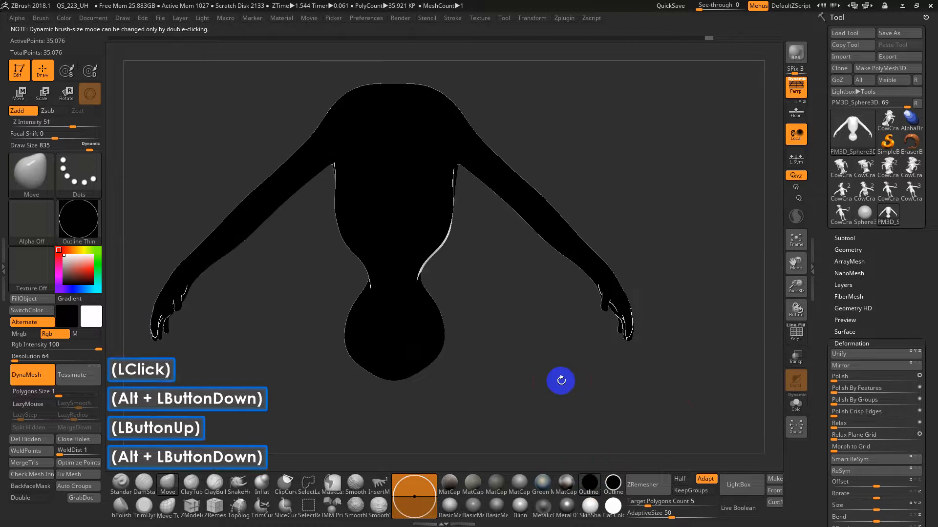
{"action": "left_click", "coordinate": [606, 473]}
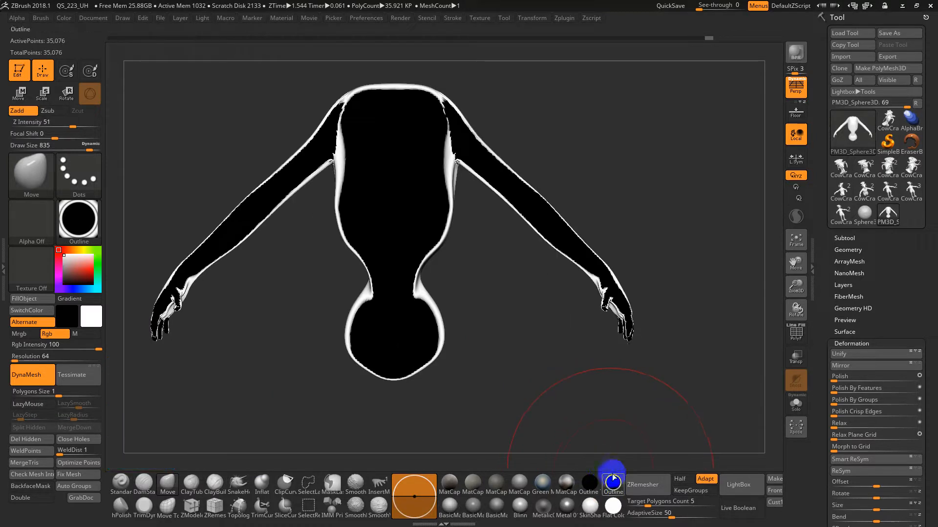
Try several shaded materials on the body, including Blinn, and settle on MatCap GreenRoma
{"action": "left_click", "coordinate": [521, 484]}
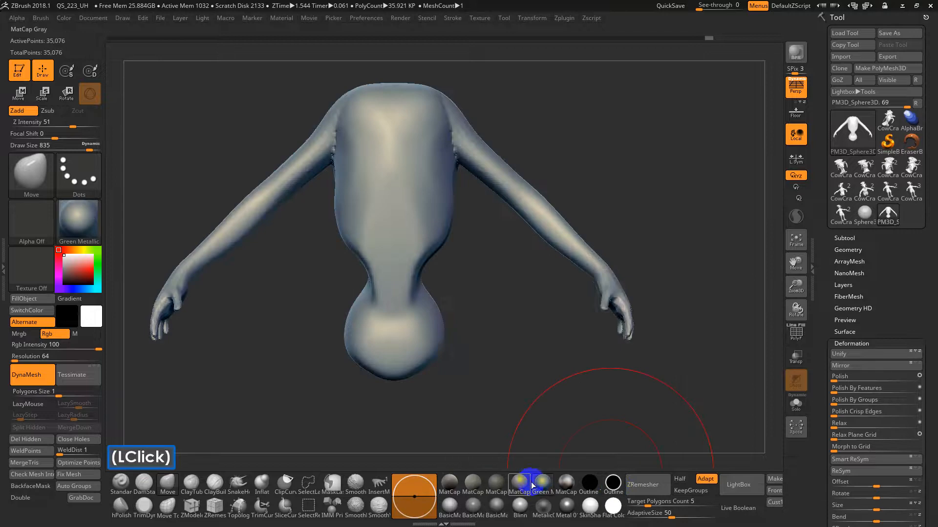
{"action": "left_click", "coordinate": [482, 481]}
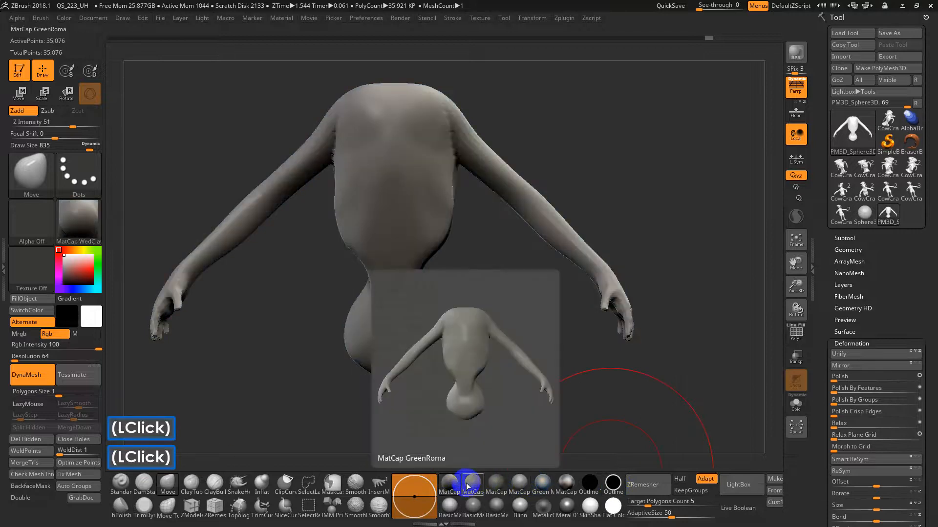
{"action": "double_click", "coordinate": [473, 505]}
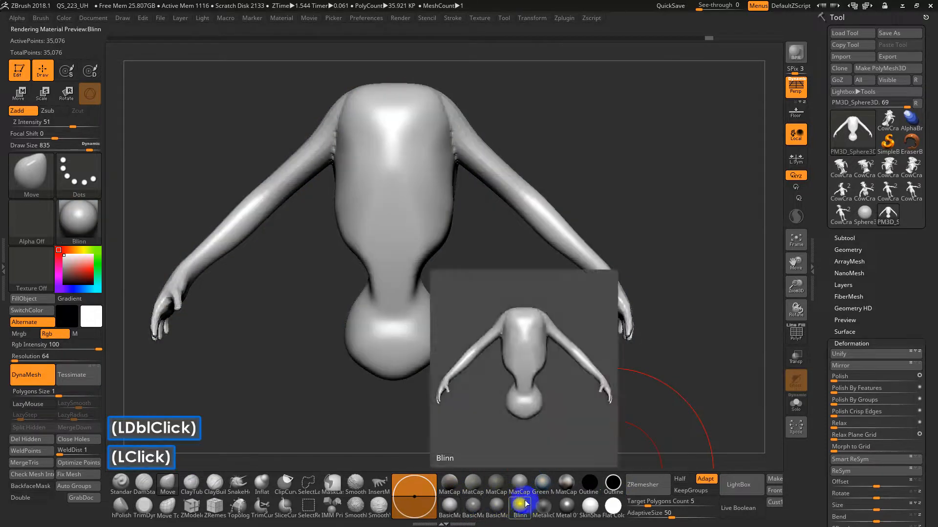
{"action": "left_click", "coordinate": [534, 492]}
{"action": "left_click", "coordinate": [476, 489]}
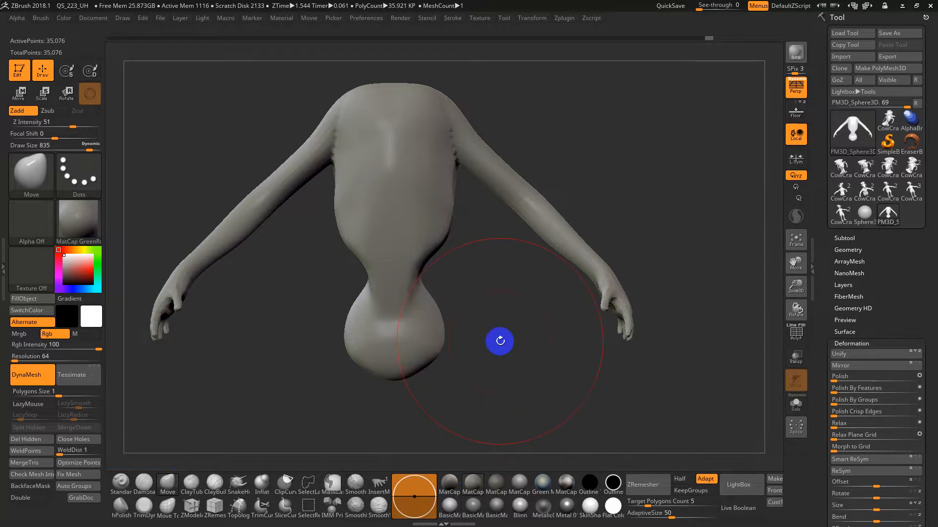
Set the Move brush draw size to 704, taper the torso towards the waist, and smooth the armpits and back
{"action": "left_click_drag", "start_coordinate": [500, 341], "coordinate": [482, 316], "text": "alt"}
{"action": "left_click_drag", "start_coordinate": [449, 226], "coordinate": [448, 148]}
{"action": "left_click", "coordinate": [463, 155], "text": "shift"}
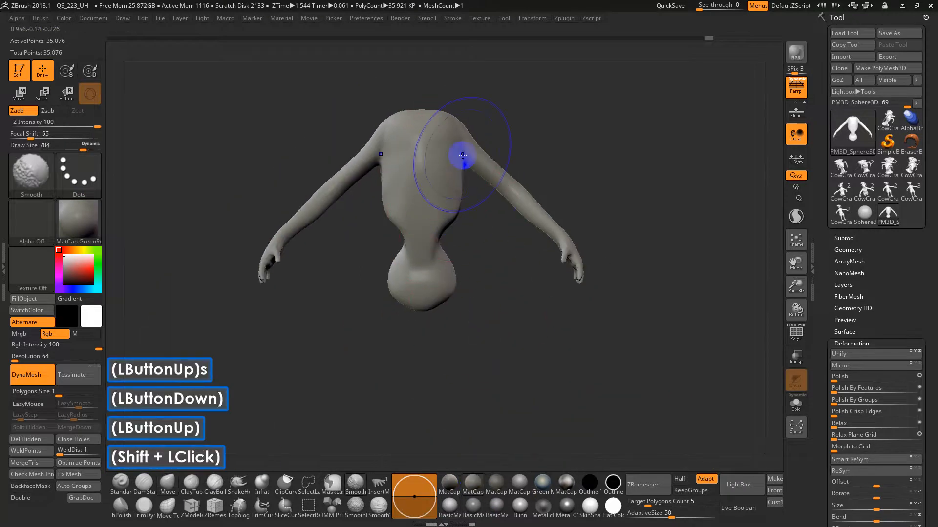
{"action": "left_click_drag", "start_coordinate": [467, 179], "coordinate": [464, 235]}
{"action": "left_click_drag", "start_coordinate": [464, 235], "coordinate": [483, 220]}
{"action": "left_click", "coordinate": [475, 225]}
{"action": "mouse_move", "coordinate": [486, 269]}
{"action": "left_mouse_down"}
{"action": "mouse_move", "coordinate": [479, 232]}
{"action": "mouse_move", "coordinate": [511, 259]}
{"action": "mouse_move", "coordinate": [555, 262]}
{"action": "mouse_move", "coordinate": [494, 249]}
{"action": "left_mouse_up"}
{"action": "mouse_move", "coordinate": [469, 242]}
{"action": "left_mouse_down", "text": "shift"}
{"action": "mouse_move", "coordinate": [447, 268]}
{"action": "mouse_move", "coordinate": [449, 198]}
{"action": "left_mouse_up", "text": "shift"}
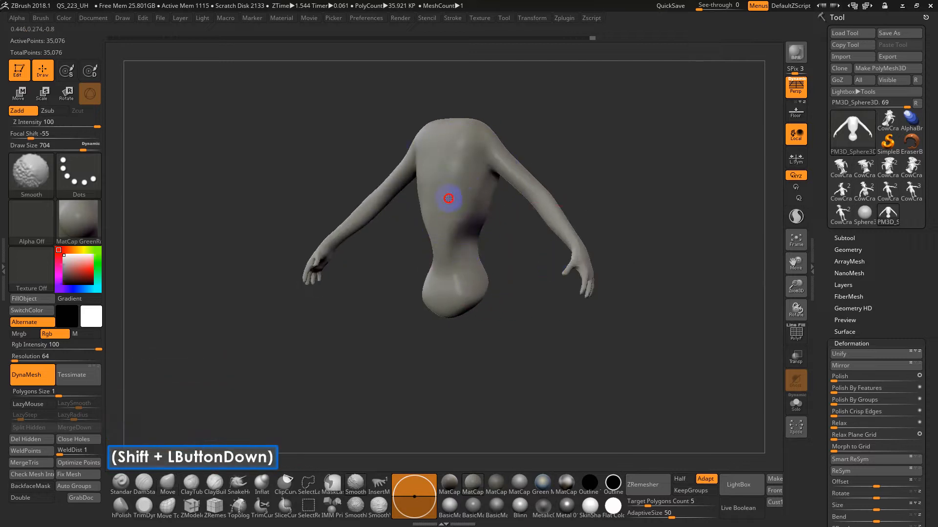
{"action": "mouse_move", "coordinate": [562, 120]}
{"action": "left_mouse_down"}
{"action": "mouse_move", "coordinate": [607, 124]}
{"action": "mouse_move", "coordinate": [613, 203]}
{"action": "mouse_move", "coordinate": [576, 222]}
{"action": "left_mouse_up"}
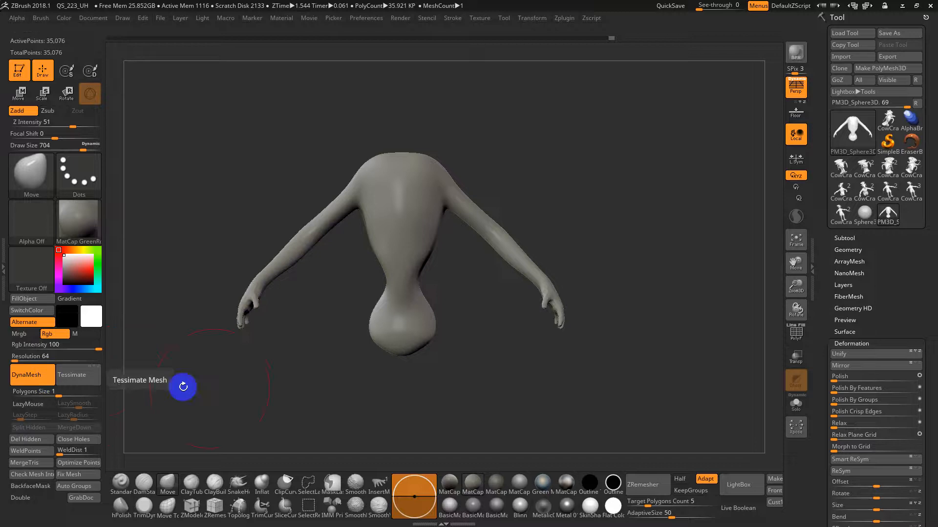
Show the polyframe and pull two long legs down from the lower body with the Move brush at draw size 430
{"action": "key", "text": "shift+f"}
{"action": "left_click_drag", "start_coordinate": [448, 389], "coordinate": [329, 399], "text": "alt"}
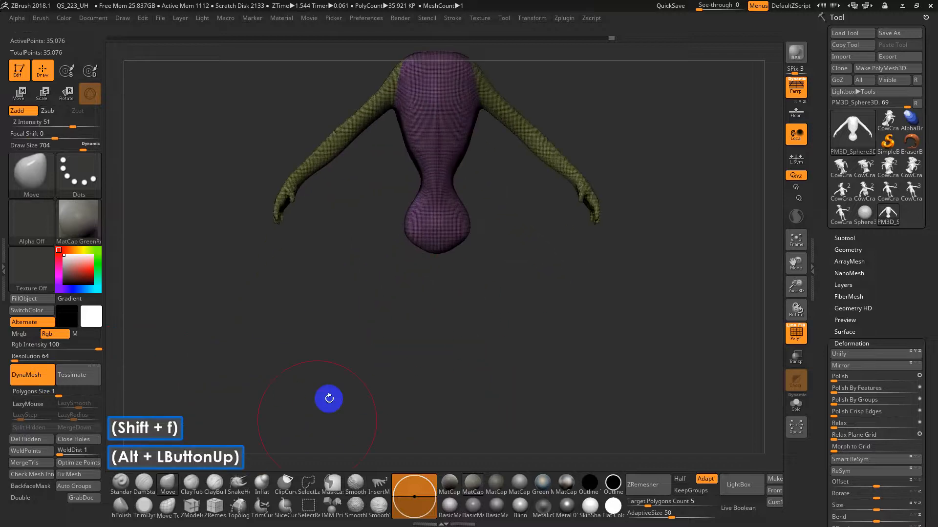
{"action": "key", "text": "s"}
{"action": "left_click", "coordinate": [464, 249]}
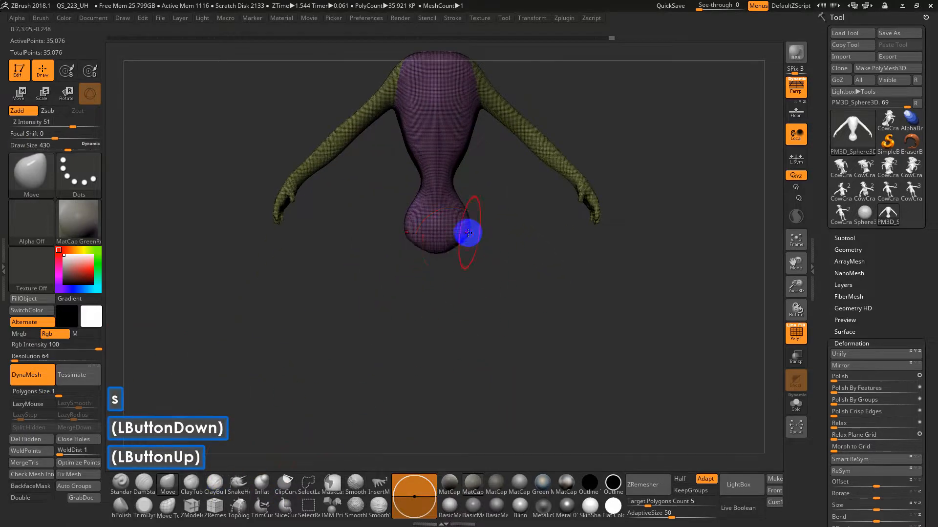
{"action": "left_click_drag", "start_coordinate": [467, 230], "coordinate": [522, 391]}
{"action": "left_click_drag", "start_coordinate": [494, 314], "coordinate": [532, 456]}
{"action": "key", "text": "shift+f"}
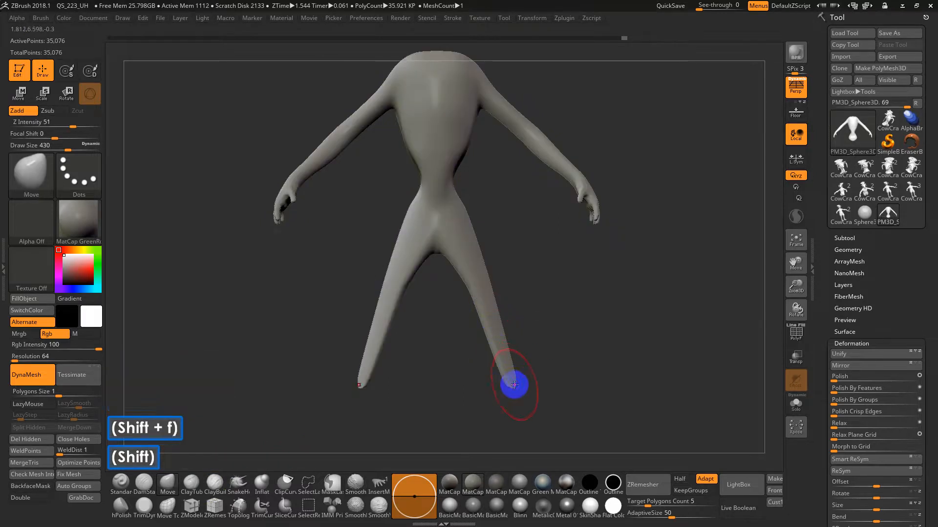
Try to rework and smooth the stretched legs, and undo the leg extension
{"action": "key", "text": "shift+f"}
{"action": "mouse_move", "coordinate": [500, 324]}
{"action": "left_mouse_down"}
{"action": "mouse_move", "coordinate": [592, 302]}
{"action": "mouse_move", "coordinate": [576, 285]}
{"action": "mouse_move", "coordinate": [551, 325]}
{"action": "left_mouse_up"}
{"action": "key", "text": "ctrl+z"}
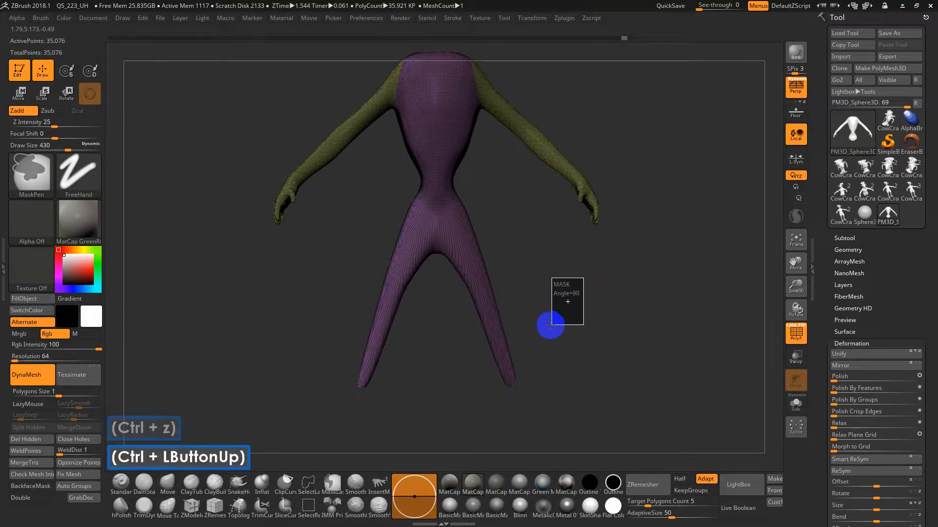
{"action": "key", "text": "s"}
{"action": "left_click_drag", "start_coordinate": [429, 251], "coordinate": [451, 251]}
{"action": "left_click_drag", "start_coordinate": [496, 350], "coordinate": [509, 372], "text": "shift"}
{"action": "key", "text": "ctrl+z"}
{"action": "key", "text": "ctrl+z"}
Try to pull a leg out of the lower body with the SnakeHook brush at draw size 676
{"action": "left_click_drag", "start_coordinate": [576, 327], "coordinate": [537, 331]}
{"action": "left_click", "coordinate": [238, 482]}
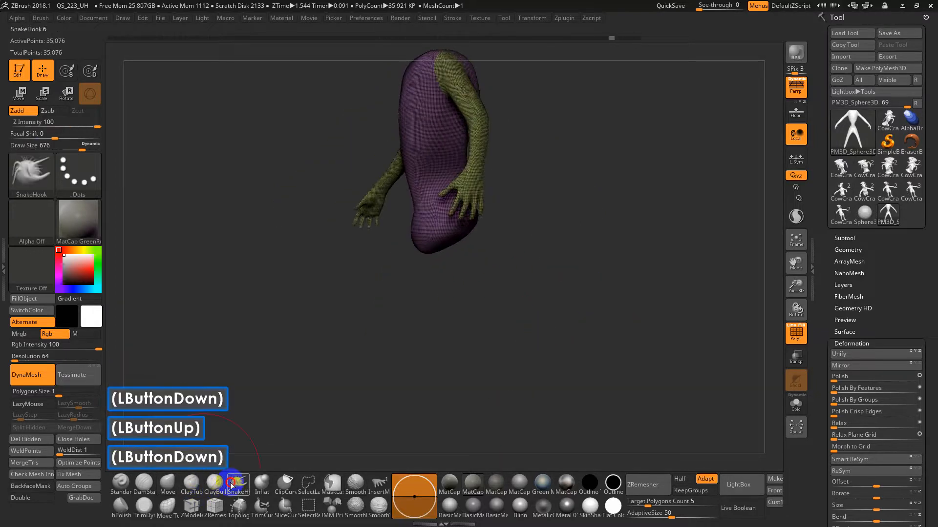
{"action": "mouse_move", "coordinate": [439, 254]}
{"action": "left_mouse_down"}
{"action": "mouse_move", "coordinate": [375, 410]}
{"action": "mouse_move", "coordinate": [457, 456]}
{"action": "left_mouse_up"}
{"action": "left_click_drag", "start_coordinate": [555, 353], "coordinate": [602, 356]}
{"action": "key", "text": "ctrl+z"}
Try to shape a long curved leg with SnakeHook at draw size 753 and recalculate the DynaMesh, and undo it
{"action": "mouse_move", "coordinate": [523, 330]}
{"action": "left_mouse_down", "text": "shift"}
{"action": "mouse_move", "coordinate": [476, 306]}
{"action": "mouse_move", "coordinate": [469, 288]}
{"action": "left_mouse_up", "text": "shift"}
{"action": "left_click_drag", "start_coordinate": [450, 235], "coordinate": [413, 311]}
{"action": "left_click_drag", "start_coordinate": [432, 355], "coordinate": [448, 421]}
{"action": "mouse_move", "coordinate": [468, 420]}
{"action": "left_mouse_down"}
{"action": "mouse_move", "coordinate": [554, 347]}
{"action": "mouse_move", "coordinate": [473, 305]}
{"action": "mouse_move", "coordinate": [494, 328]}
{"action": "left_mouse_up"}
{"action": "key", "text": "s"}
{"action": "left_click_drag", "start_coordinate": [475, 373], "coordinate": [482, 374]}
{"action": "mouse_move", "coordinate": [530, 295]}
{"action": "left_mouse_down", "text": "ctrl"}
{"action": "mouse_move", "coordinate": [508, 312]}
{"action": "mouse_move", "coordinate": [458, 320]}
{"action": "mouse_move", "coordinate": [462, 385]}
{"action": "mouse_move", "coordinate": [459, 334]}
{"action": "mouse_move", "coordinate": [490, 376]}
{"action": "left_mouse_up", "text": "ctrl"}
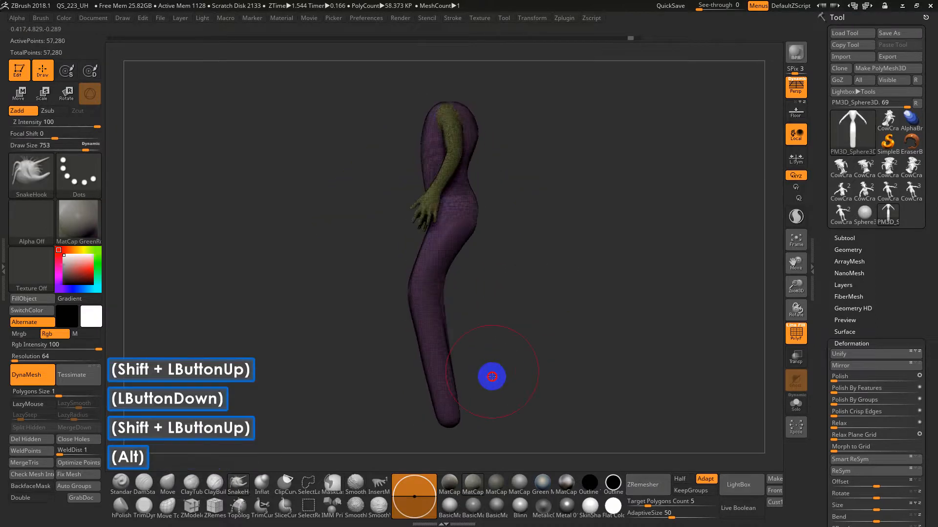
{"action": "left_click", "coordinate": [459, 356], "text": "alt"}
{"action": "key", "text": "ctrl+z"}
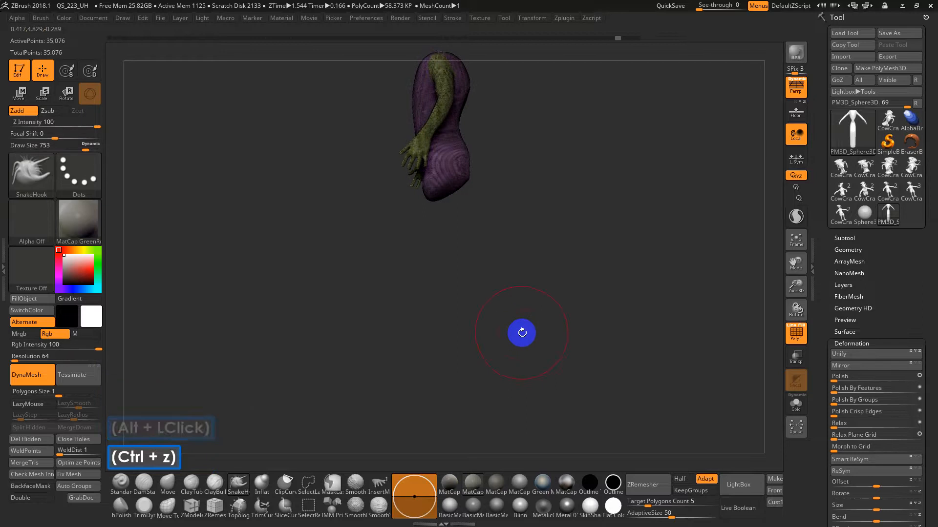
Insert mirrored spheres beside the hips from the front view, using the IMM Primitives brush's Insert Sphere
{"action": "mouse_move", "coordinate": [521, 333]}
{"action": "left_mouse_down", "text": "shift"}
{"action": "mouse_move", "coordinate": [559, 307]}
{"action": "mouse_move", "coordinate": [520, 300]}
{"action": "mouse_move", "coordinate": [524, 339]}
{"action": "left_mouse_up", "text": "shift"}
{"action": "key", "text": "b"}
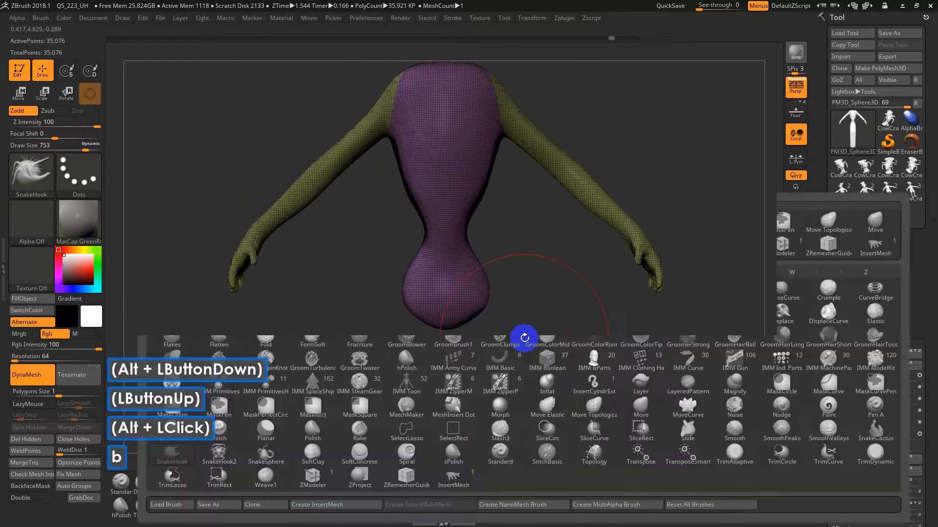
{"action": "key", "text": "i"}
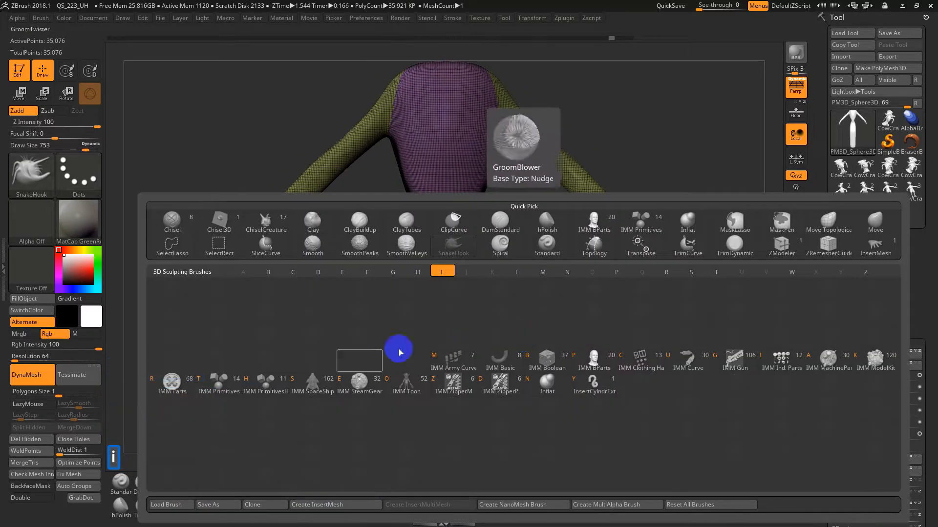
{"action": "left_click", "coordinate": [220, 389]}
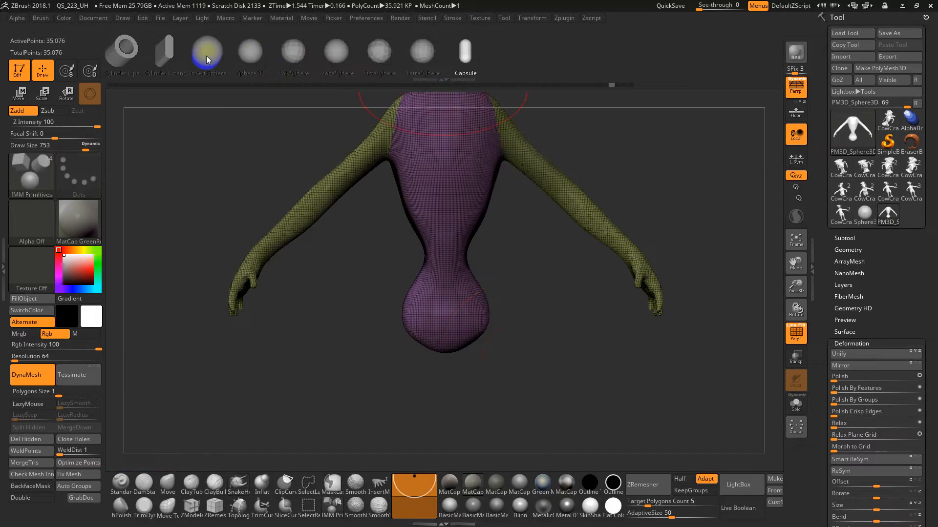
{"action": "left_click", "coordinate": [207, 59]}
{"action": "left_click_drag", "start_coordinate": [293, 140], "coordinate": [479, 292], "text": "alt"}
{"action": "left_click", "coordinate": [490, 306]}
{"action": "left_click_drag", "start_coordinate": [523, 342], "coordinate": [543, 361], "text": "shift"}
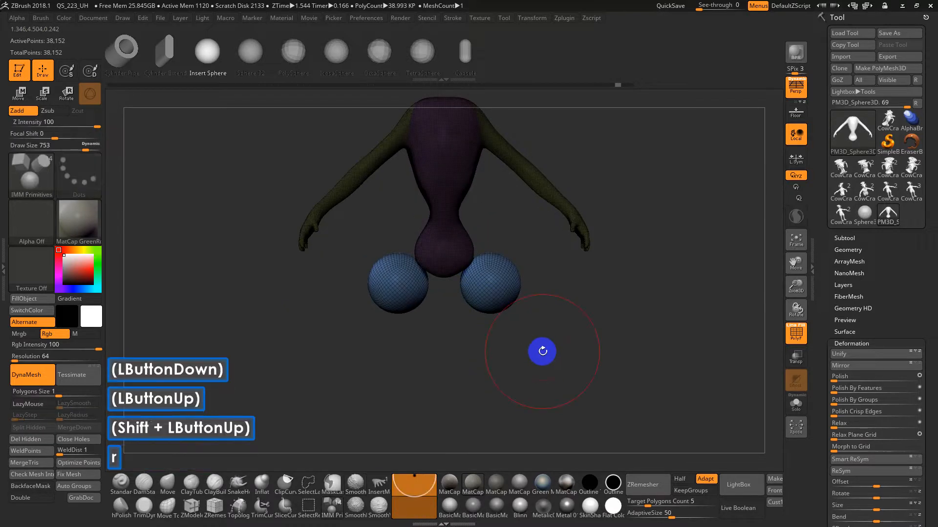
Try to transform the inserted spheres with the gizmo, and undo the changes
{"action": "key", "text": "r"}
{"action": "left_click", "coordinate": [496, 287]}
{"action": "mouse_move", "coordinate": [495, 286]}
{"action": "left_mouse_down"}
{"action": "mouse_move", "coordinate": [523, 314]}
{"action": "mouse_move", "coordinate": [508, 302]}
{"action": "mouse_move", "coordinate": [538, 295]}
{"action": "mouse_move", "coordinate": [492, 287]}
{"action": "mouse_move", "coordinate": [503, 298]}
{"action": "mouse_move", "coordinate": [501, 290]}
{"action": "left_mouse_up"}
{"action": "key", "text": "ctrl+z"}
{"action": "key", "text": "ctrl+z"}
{"action": "key", "text": "ctrl+z"}
{"action": "mouse_move", "coordinate": [496, 239]}
{"action": "left_mouse_down"}
{"action": "mouse_move", "coordinate": [526, 222]}
{"action": "mouse_move", "coordinate": [490, 239]}
{"action": "mouse_move", "coordinate": [486, 227]}
{"action": "left_mouse_up"}
{"action": "key", "text": "ctrl+z"}
{"action": "key", "text": "ctrl+z"}
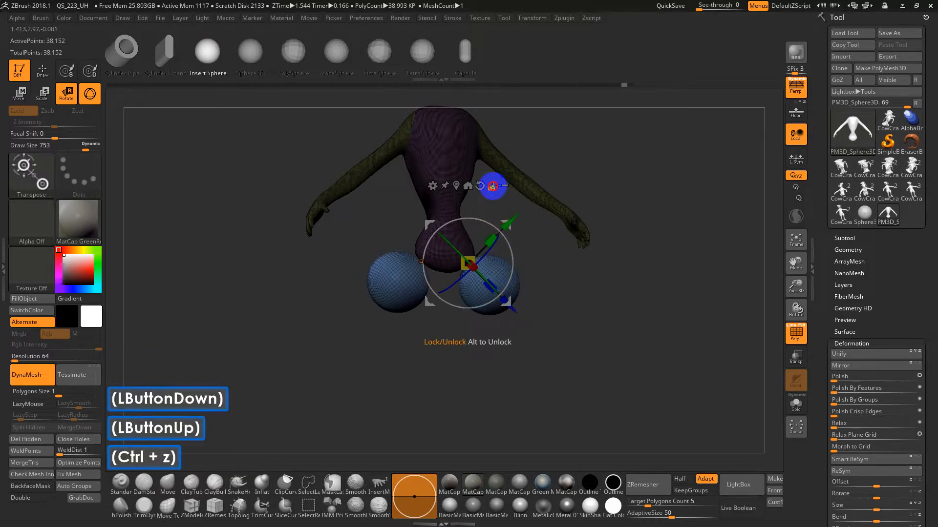
Toggle the gizmo lock and try to scale the spheres along the gizmo's Z axis
{"action": "left_click", "coordinate": [491, 186]}
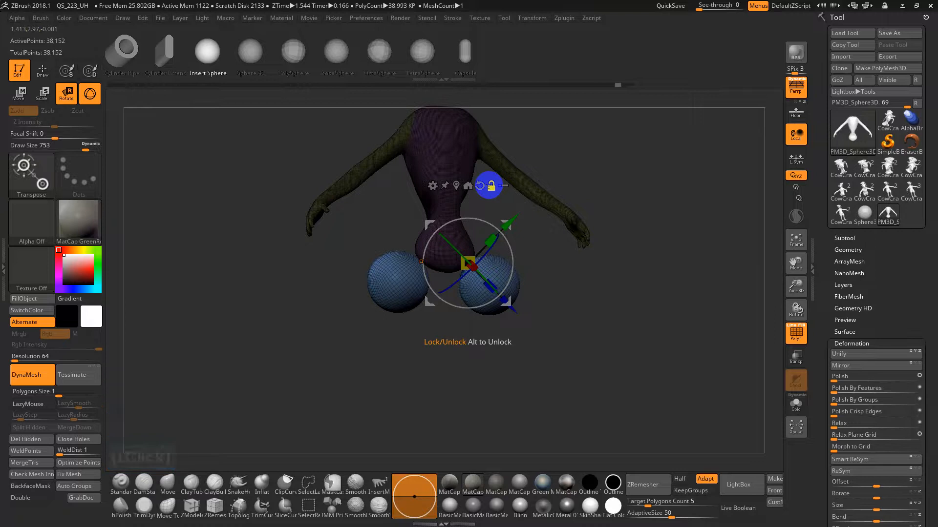
{"action": "left_click_drag", "start_coordinate": [490, 283], "coordinate": [489, 287]}
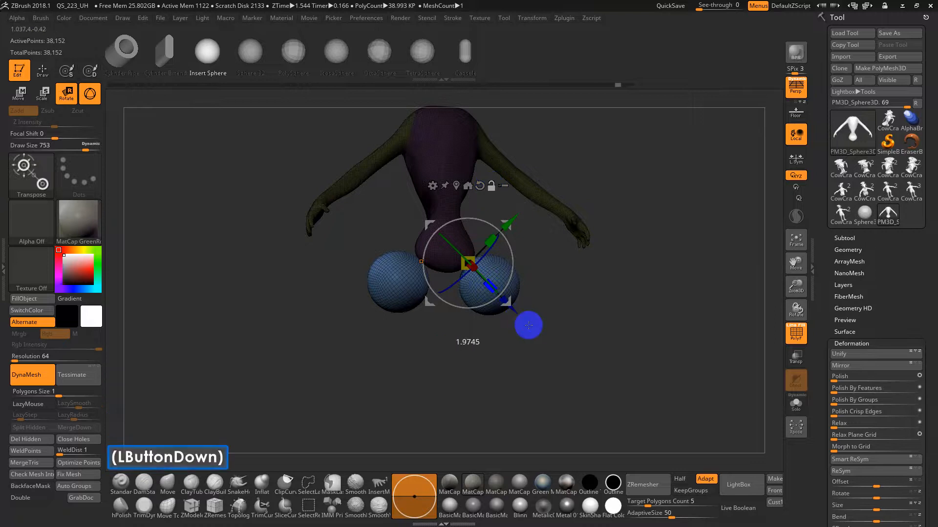
{"action": "left_click_drag", "start_coordinate": [529, 325], "coordinate": [529, 325]}
{"action": "left_click_drag", "start_coordinate": [492, 288], "coordinate": [524, 322]}
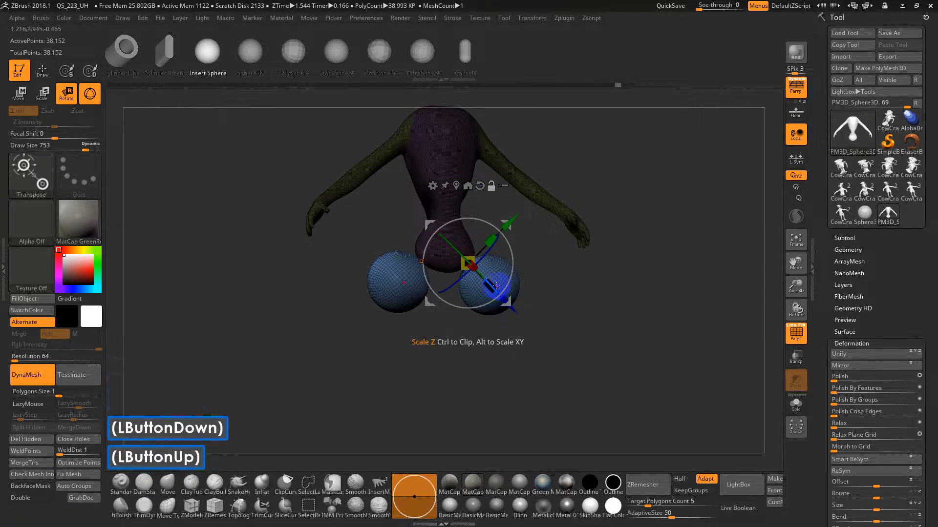
{"action": "left_click_drag", "start_coordinate": [495, 285], "coordinate": [526, 306]}
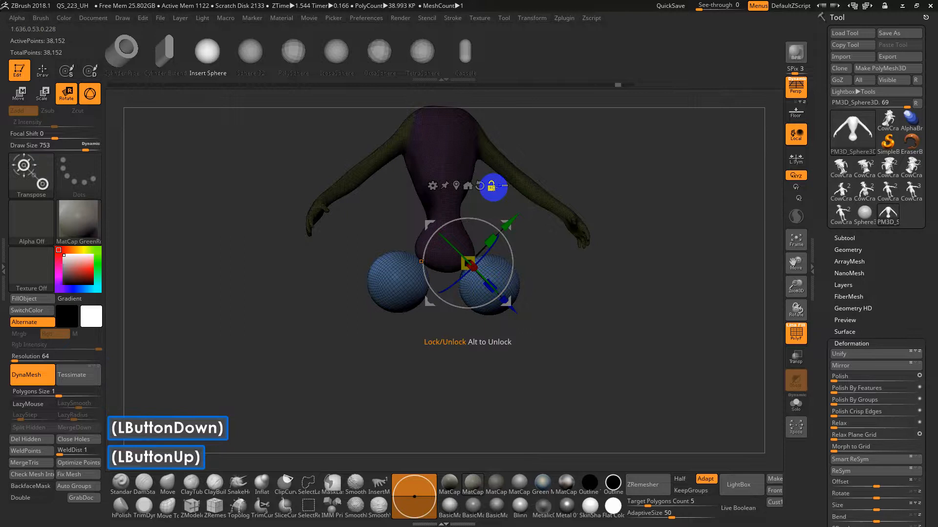
{"action": "left_click", "coordinate": [492, 187]}
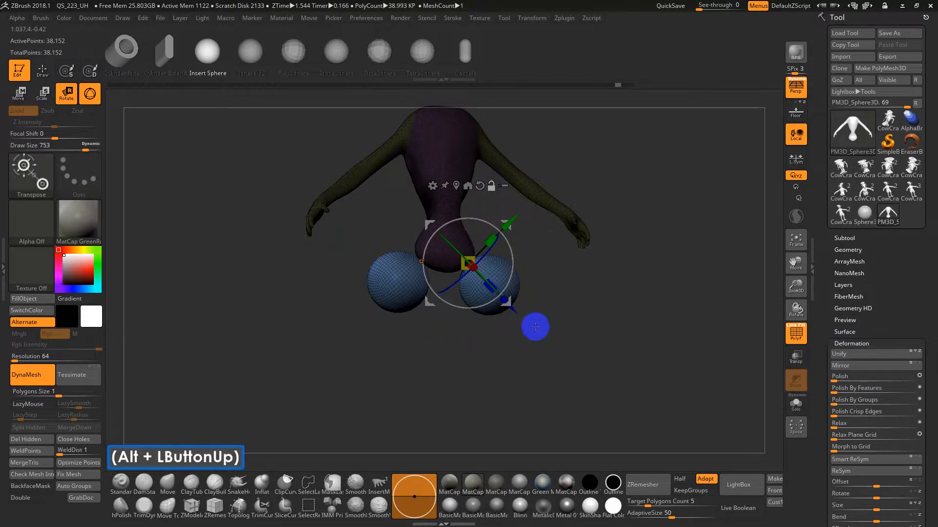
Retry adjusting the spheres with the gizmo in its changed lock state, and undo each attempt
{"action": "left_click_drag", "start_coordinate": [491, 290], "coordinate": [520, 310]}
{"action": "key", "text": "ctrl+z"}
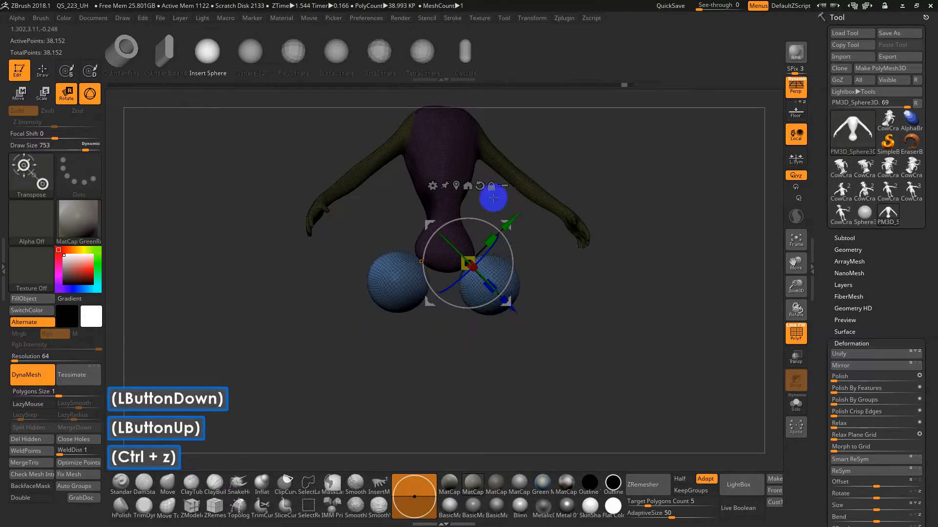
{"action": "key", "text": "alt"}
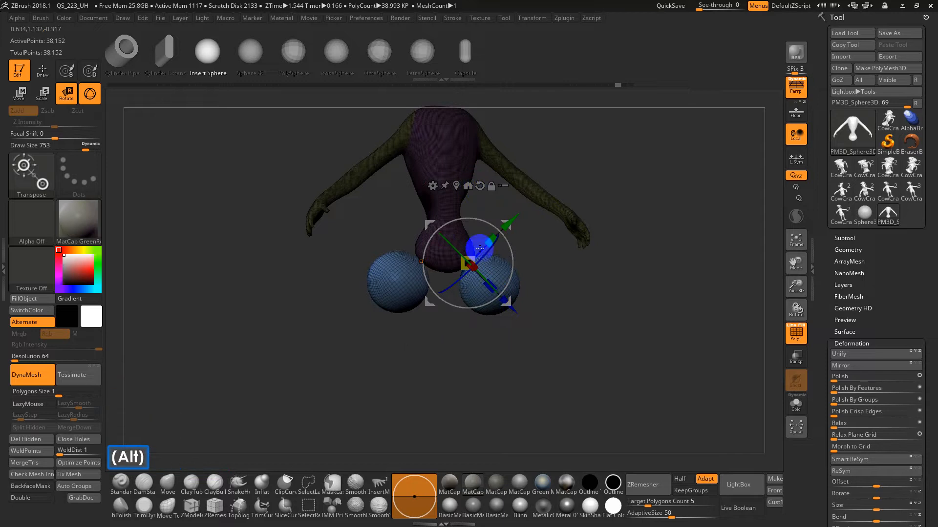
{"action": "left_click_drag", "start_coordinate": [493, 284], "coordinate": [467, 266]}
{"action": "key", "text": "ctrl+z"}
{"action": "key", "text": "ctrl+z"}
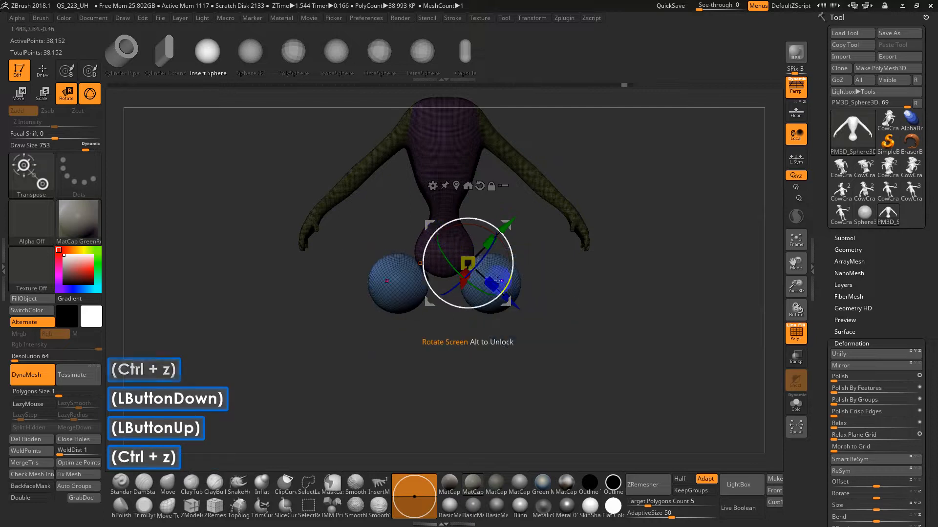
{"action": "left_click", "coordinate": [433, 186]}
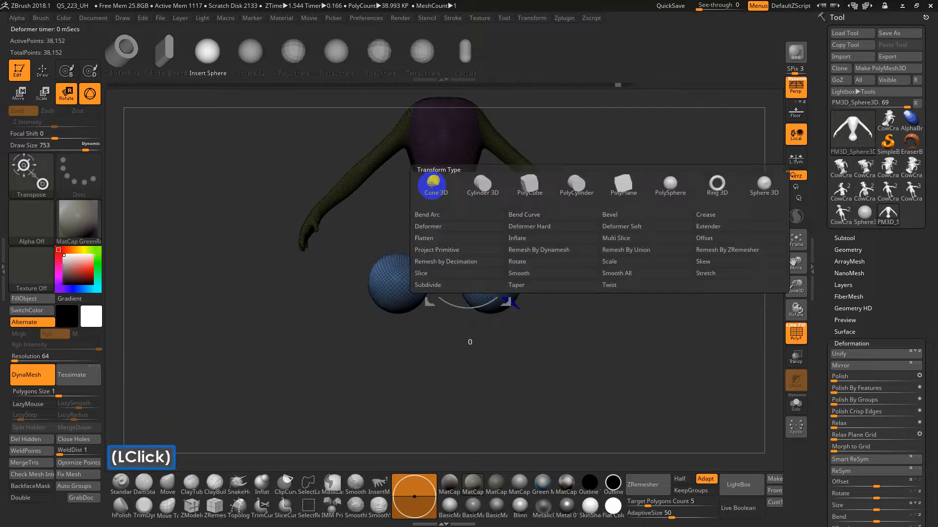
{"action": "left_click", "coordinate": [371, 211]}
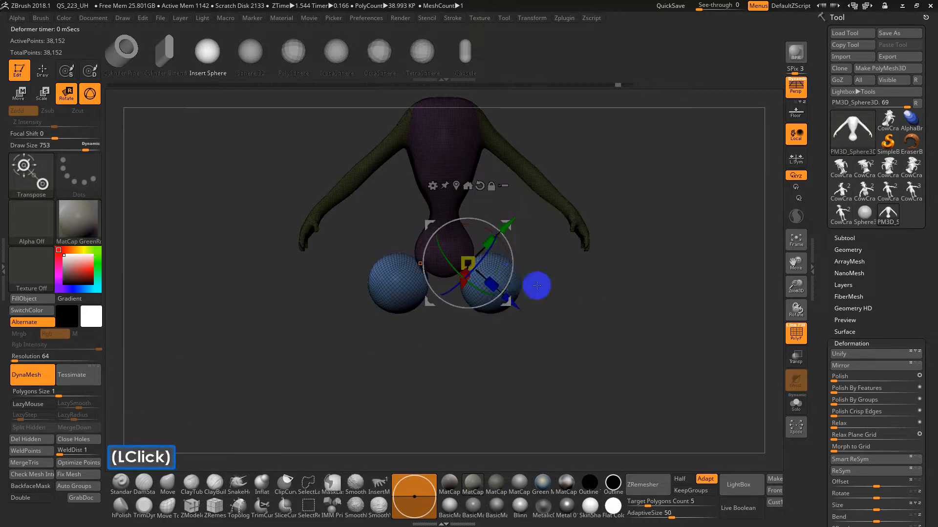
{"action": "left_click_drag", "start_coordinate": [536, 285], "coordinate": [542, 254]}
{"action": "key", "text": "shift"}
{"action": "left_click_drag", "start_coordinate": [511, 222], "coordinate": [439, 299]}
Stretch both spheres downward into long tapered legs with the Move brush at draw size 921, adjusting them from front and side
{"action": "left_click", "coordinate": [179, 490]}
{"action": "key", "text": "s"}
{"action": "mouse_move", "coordinate": [420, 268]}
{"action": "left_mouse_down"}
{"action": "mouse_move", "coordinate": [440, 268]}
{"action": "mouse_move", "coordinate": [488, 424]}
{"action": "mouse_move", "coordinate": [475, 517]}
{"action": "left_mouse_up"}
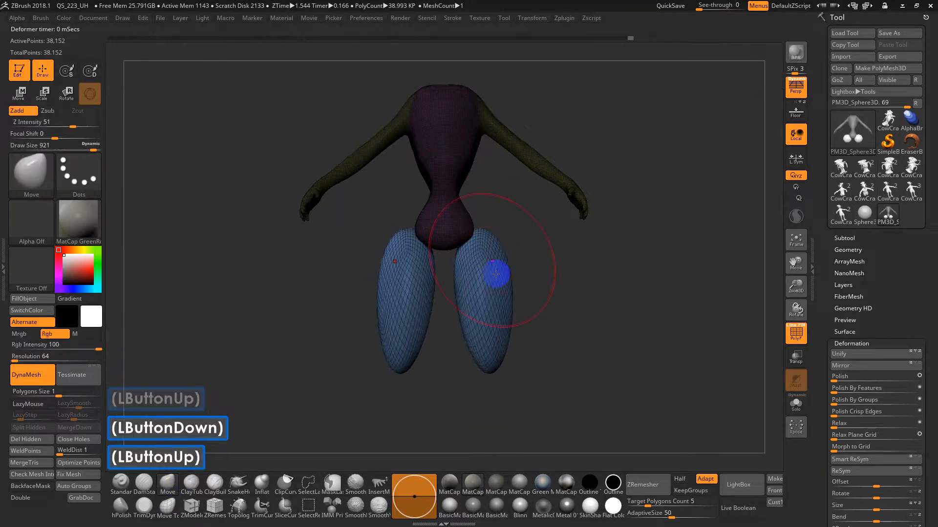
{"action": "left_click_drag", "start_coordinate": [483, 244], "coordinate": [470, 232]}
{"action": "left_click_drag", "start_coordinate": [512, 360], "coordinate": [526, 422]}
{"action": "left_click_drag", "start_coordinate": [515, 280], "coordinate": [520, 254]}
{"action": "left_click", "coordinate": [523, 312]}
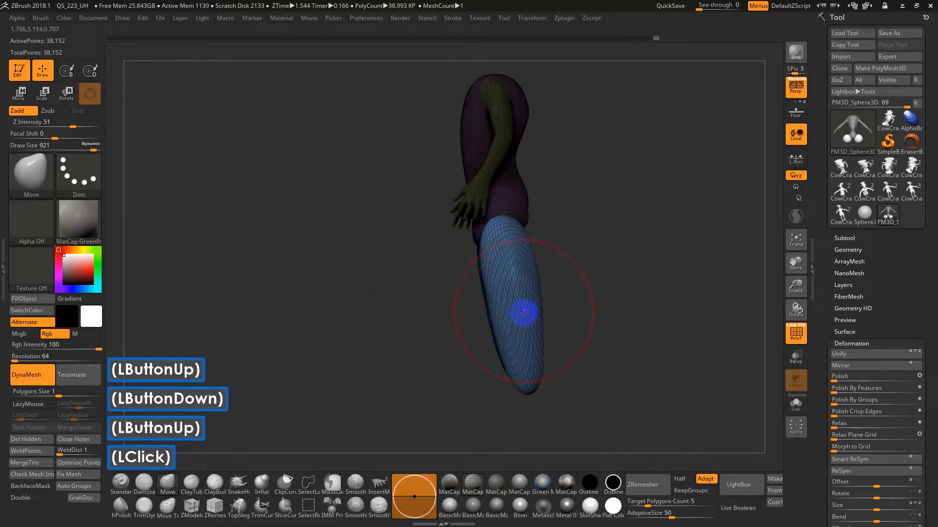
Smooth the surfaces of both tapered legs, working from the side and three-quarter views
{"action": "double_click", "coordinate": [524, 299], "text": "shift"}
{"action": "left_click_drag", "start_coordinate": [524, 357], "coordinate": [523, 346], "text": "shift"}
{"action": "mouse_move", "coordinate": [584, 328]}
{"action": "left_mouse_down"}
{"action": "mouse_move", "coordinate": [651, 314]}
{"action": "mouse_move", "coordinate": [623, 312]}
{"action": "left_mouse_up"}
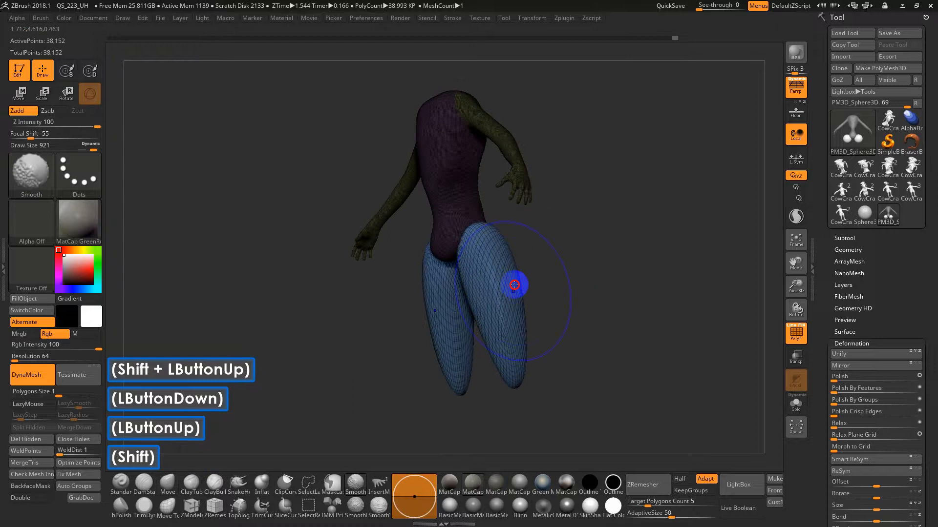
{"action": "left_click_drag", "start_coordinate": [514, 284], "coordinate": [494, 279], "text": "shift"}
{"action": "left_click_drag", "start_coordinate": [608, 315], "coordinate": [582, 319], "text": "shift"}
Reset the gizmo's orientation to the world axes and adjust the legs' angle and placement from the side and front views
{"action": "key", "text": "r"}
{"action": "key", "text": "e"}
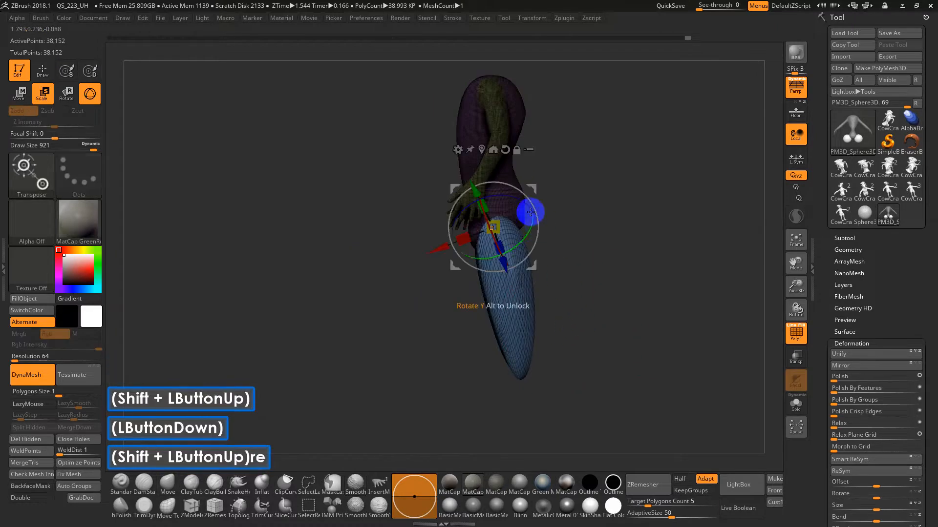
{"action": "left_click", "coordinate": [504, 149], "text": "alt"}
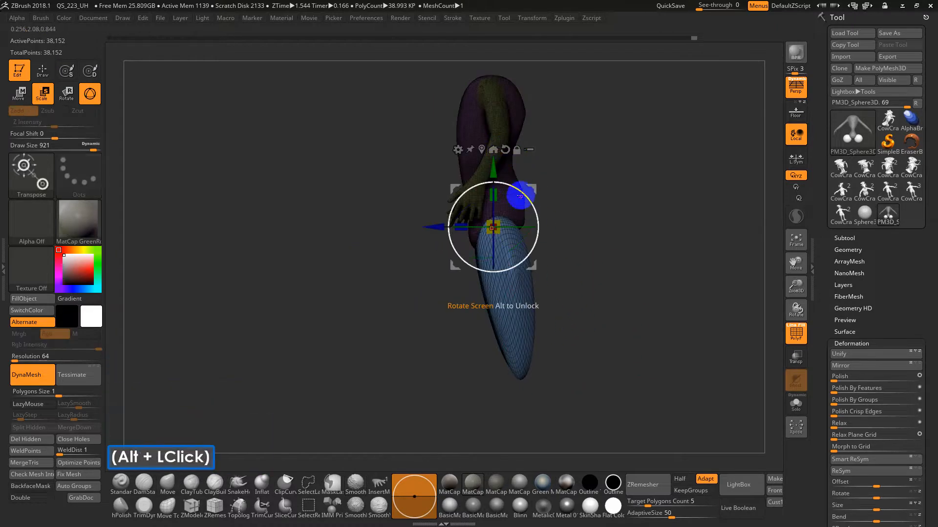
{"action": "left_click_drag", "start_coordinate": [520, 196], "coordinate": [534, 213]}
{"action": "left_click_drag", "start_coordinate": [606, 324], "coordinate": [640, 322]}
{"action": "mouse_move", "coordinate": [640, 320]}
{"action": "left_mouse_down"}
{"action": "mouse_move", "coordinate": [607, 318]}
{"action": "mouse_move", "coordinate": [641, 320]}
{"action": "left_mouse_up"}
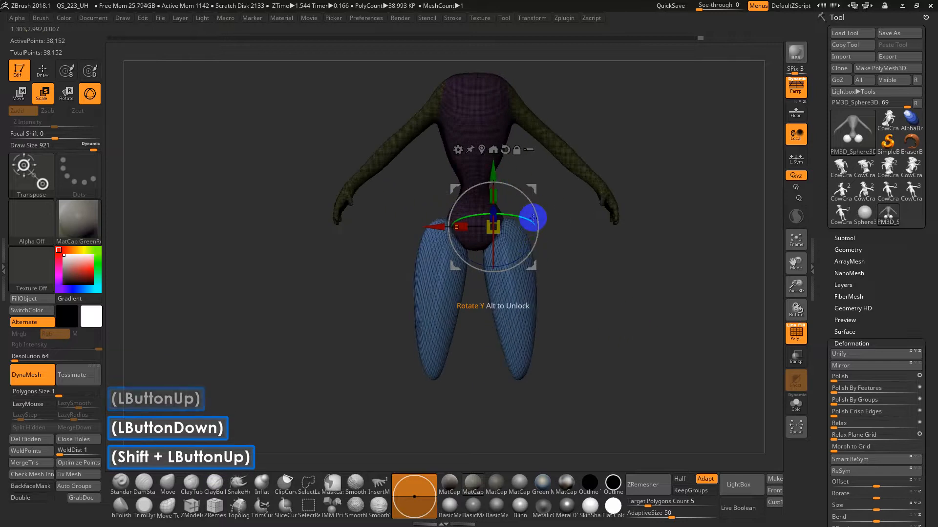
{"action": "left_click_drag", "start_coordinate": [526, 184], "coordinate": [531, 198]}
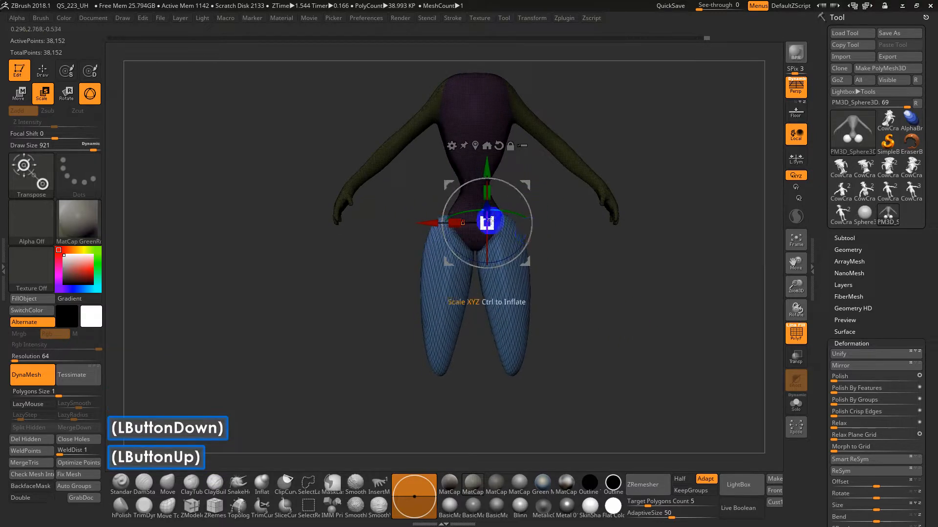
Narrow both legs along the X axis with the gizmo and position them closer together beneath the pelvis
{"action": "left_click_drag", "start_coordinate": [487, 222], "coordinate": [459, 223]}
{"action": "key", "text": "ctrl+z"}
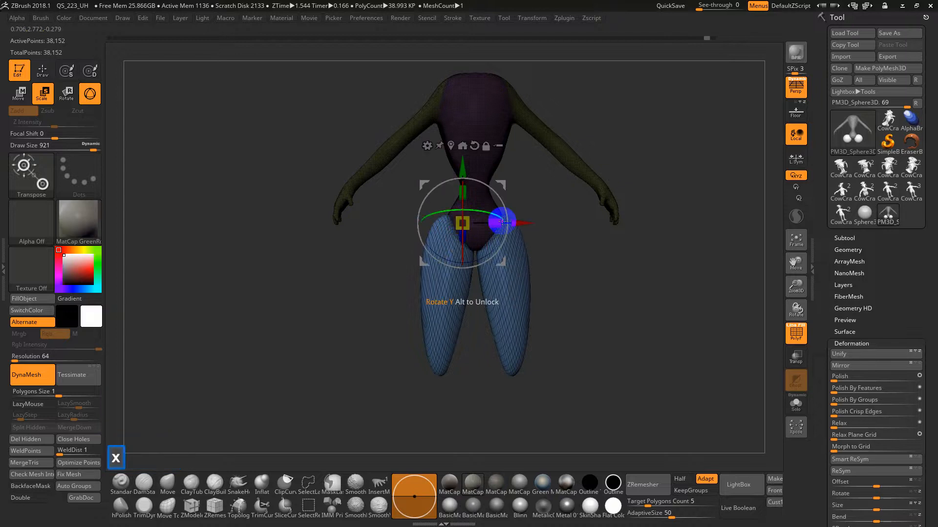
{"action": "left_click_drag", "start_coordinate": [502, 221], "coordinate": [487, 223]}
{"action": "key", "text": "x"}
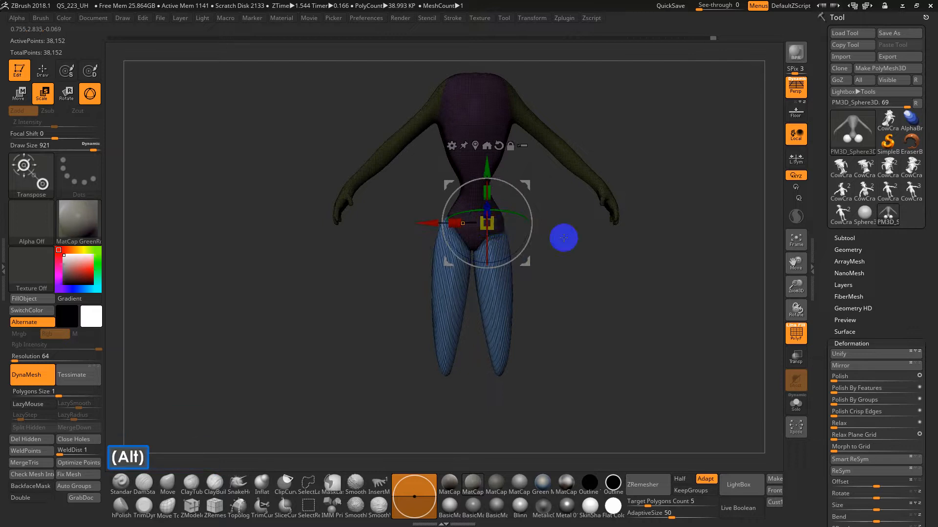
{"action": "left_click_drag", "start_coordinate": [545, 208], "coordinate": [539, 224], "text": "alt"}
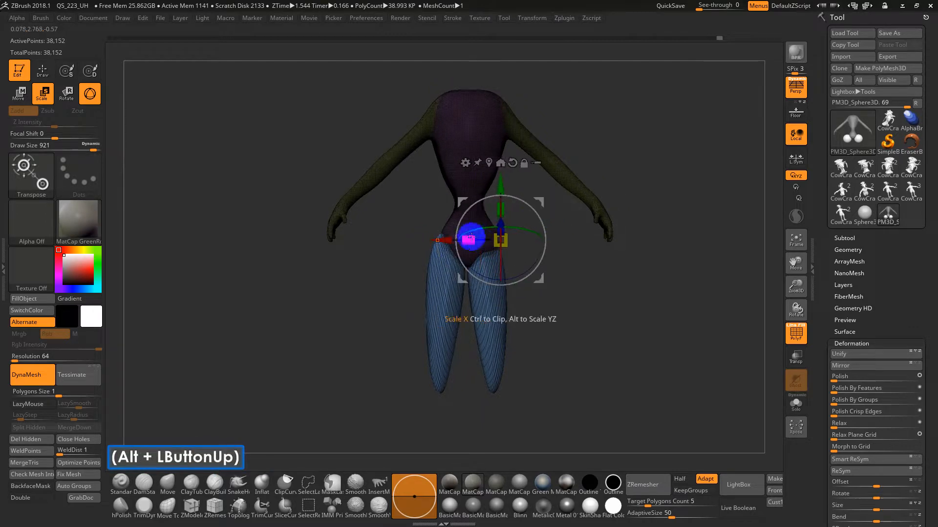
{"action": "left_click_drag", "start_coordinate": [469, 238], "coordinate": [454, 242]}
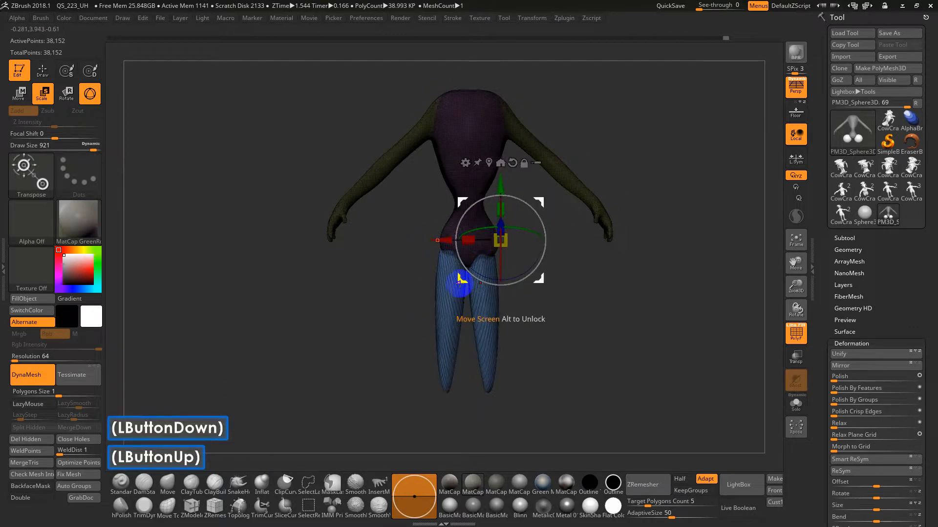
{"action": "left_click_drag", "start_coordinate": [461, 279], "coordinate": [469, 273]}
{"action": "mouse_move", "coordinate": [552, 320]}
{"action": "left_mouse_down"}
{"action": "mouse_move", "coordinate": [530, 321]}
{"action": "mouse_move", "coordinate": [485, 248]}
{"action": "mouse_move", "coordinate": [456, 236]}
{"action": "left_mouse_up"}
{"action": "key", "text": "x"}
Clear the mask and remesh with DynaMesh to fuse the legs into the torso, smoothing the hip joins
{"action": "left_click_drag", "start_coordinate": [586, 327], "coordinate": [541, 342], "text": "shift"}
{"action": "key", "text": "q"}
{"action": "mouse_move", "coordinate": [639, 282]}
{"action": "left_mouse_down", "text": "ctrl"}
{"action": "mouse_move", "coordinate": [641, 271]}
{"action": "mouse_move", "coordinate": [591, 380]}
{"action": "mouse_move", "coordinate": [643, 360]}
{"action": "left_mouse_up", "text": "ctrl"}
{"action": "left_click_drag", "start_coordinate": [481, 218], "coordinate": [493, 292], "text": "shift"}
{"action": "mouse_move", "coordinate": [517, 400]}
{"action": "left_mouse_down", "text": "shift"}
{"action": "mouse_move", "coordinate": [533, 354]}
{"action": "mouse_move", "coordinate": [543, 213]}
{"action": "left_mouse_up", "text": "shift"}
Center the whole figure in view and turn off the PolyFrame display
{"action": "left_click", "coordinate": [536, 347], "text": "alt"}
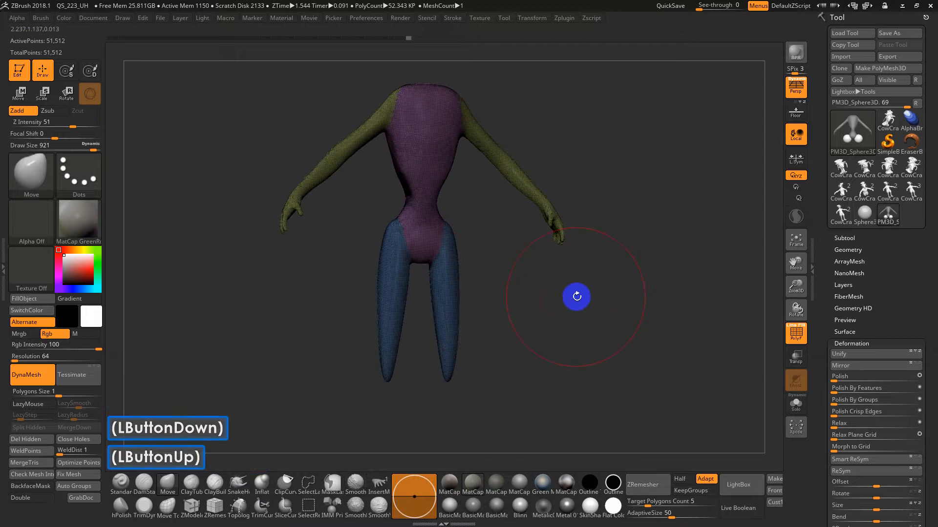
{"action": "left_click_drag", "start_coordinate": [487, 291], "coordinate": [525, 254], "text": "alt"}
{"action": "left_click", "coordinate": [562, 274], "text": "alt"}
{"action": "key", "text": "shift+f"}
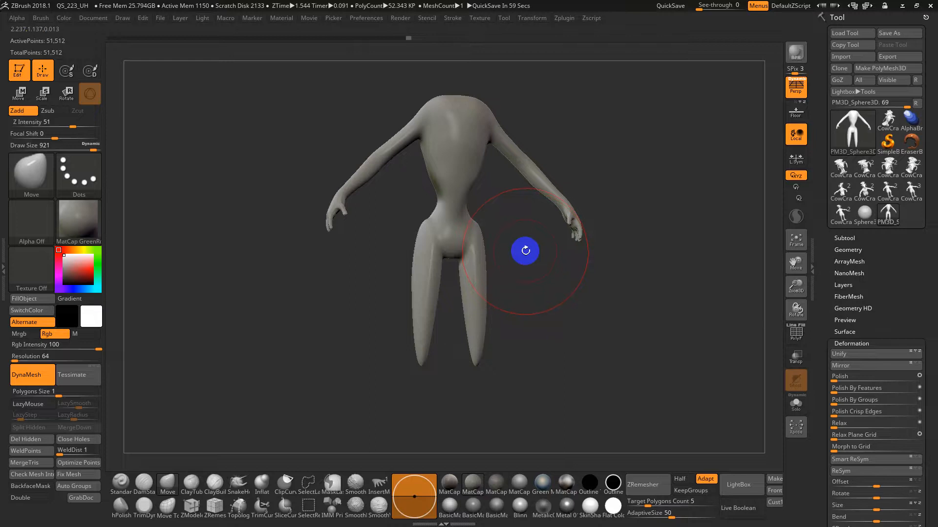
Choose the CurveQuadFill brush, set its draw size to 422, and make room beside the figure's shoulder
{"action": "key", "text": "b"}
{"action": "key", "text": "i"}
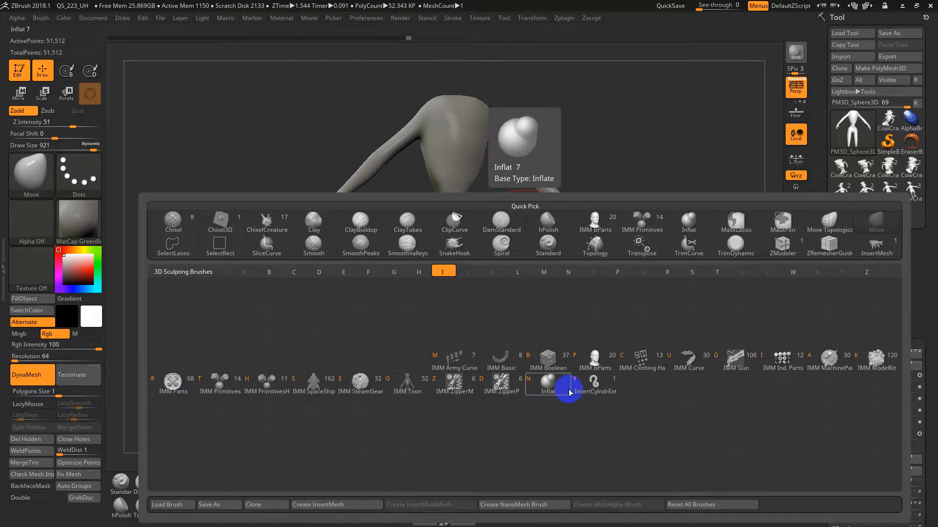
{"action": "key", "text": "b"}
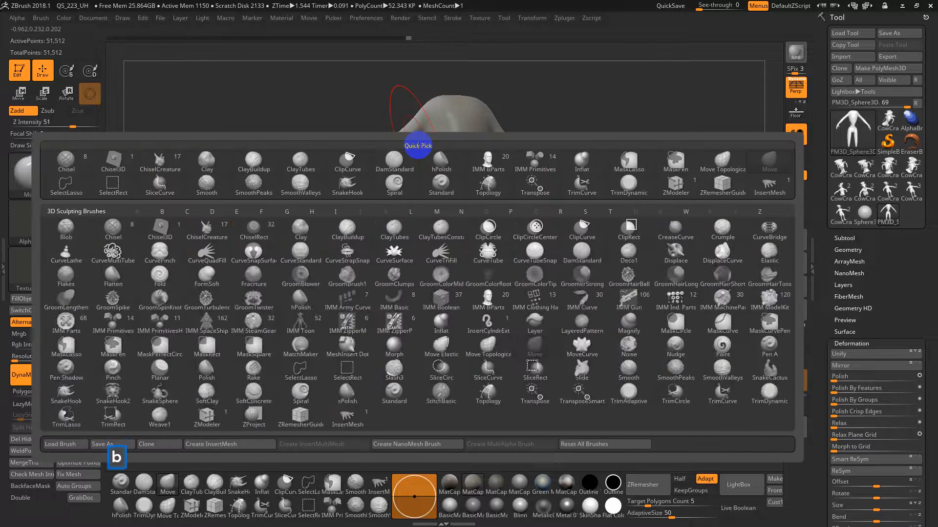
{"action": "key", "text": "c"}
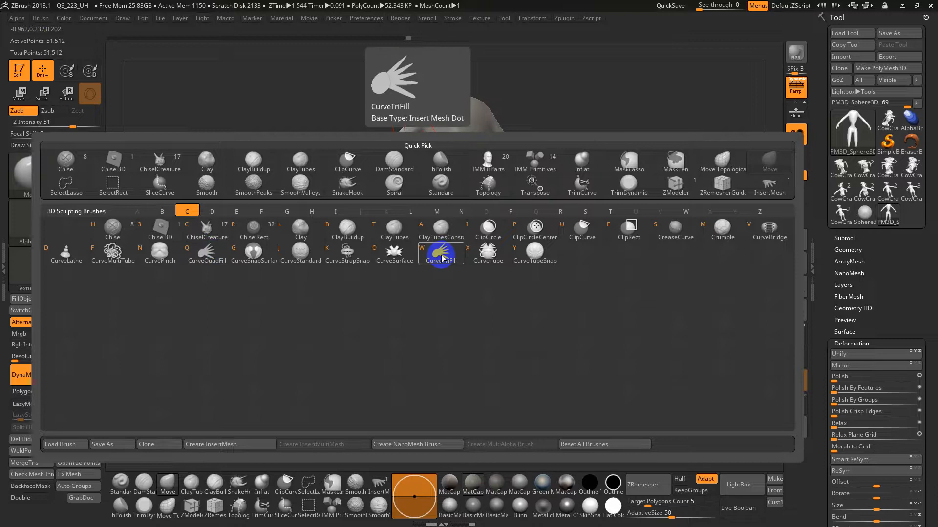
{"action": "left_click", "coordinate": [219, 254]}
{"action": "key", "text": "s"}
{"action": "left_click", "coordinate": [496, 261]}
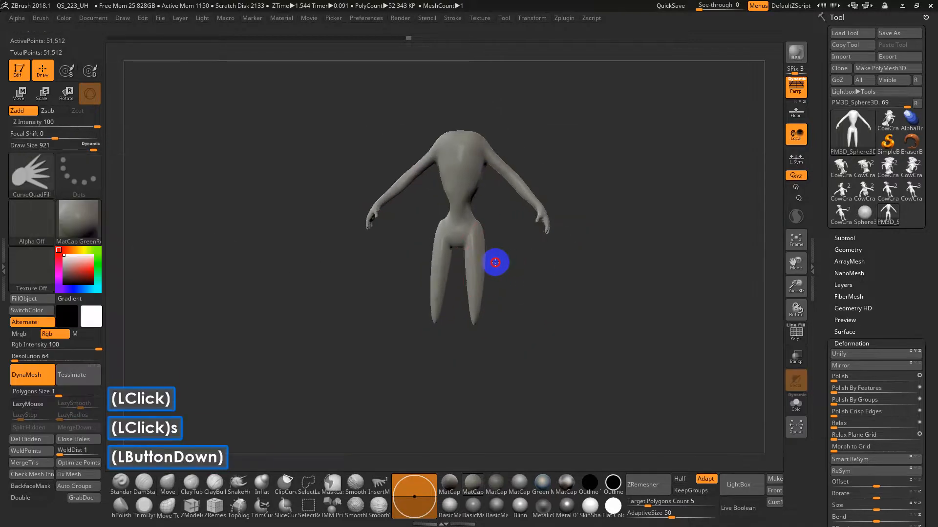
{"action": "key", "text": "s"}
{"action": "mouse_move", "coordinate": [496, 262]}
{"action": "left_mouse_down"}
{"action": "mouse_move", "coordinate": [504, 261]}
{"action": "mouse_move", "coordinate": [481, 261]}
{"action": "left_mouse_up"}
{"action": "left_click", "coordinate": [521, 255]}
{"action": "left_click", "coordinate": [488, 328], "text": "shift"}
{"action": "double_click", "coordinate": [488, 328], "text": "alt"}
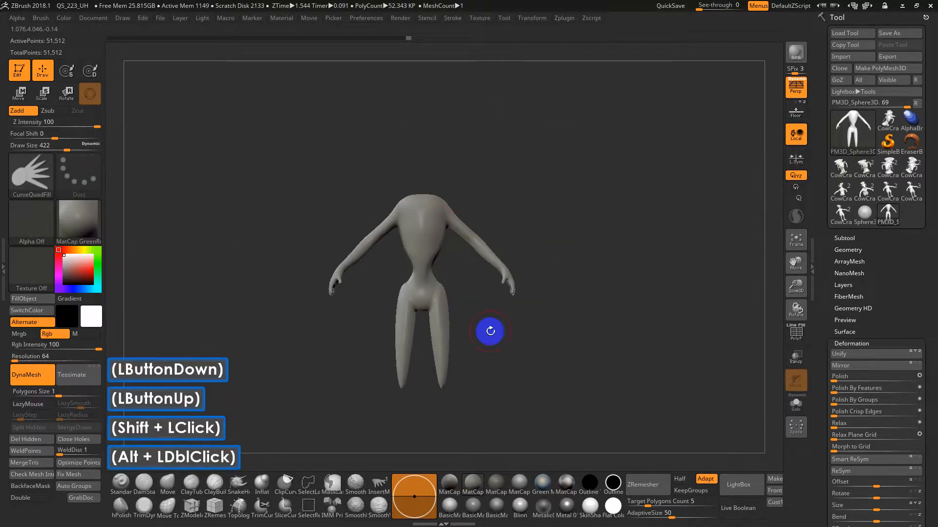
Try to draw a large closed wing outline from the shoulder with CurveQuadFill, and undo it
{"action": "left_click", "coordinate": [457, 192]}
{"action": "left_click_drag", "start_coordinate": [440, 197], "coordinate": [627, 120]}
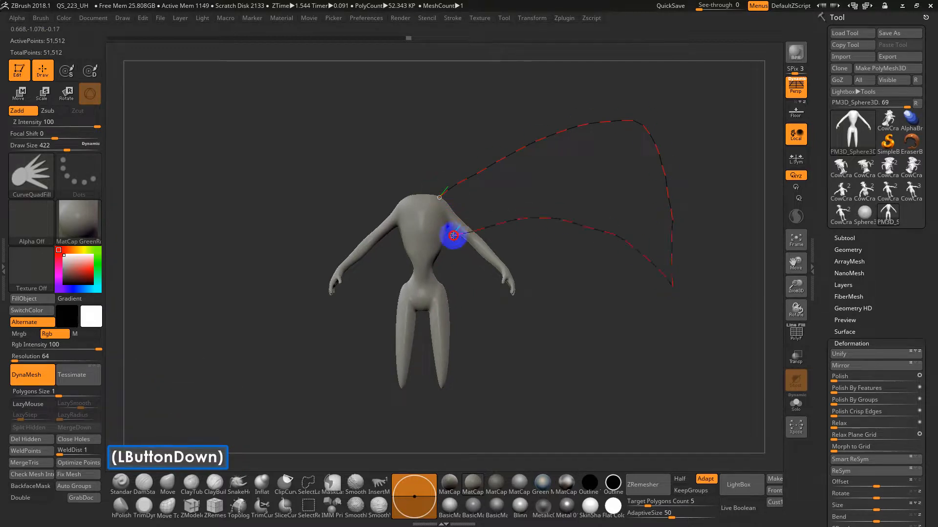
{"action": "left_click_drag", "start_coordinate": [435, 197], "coordinate": [436, 198]}
{"action": "mouse_move", "coordinate": [557, 266]}
{"action": "left_mouse_down"}
{"action": "mouse_move", "coordinate": [613, 337]}
{"action": "mouse_move", "coordinate": [524, 254]}
{"action": "left_mouse_up"}
{"action": "key", "text": "s"}
{"action": "left_click_drag", "start_coordinate": [486, 166], "coordinate": [468, 166]}
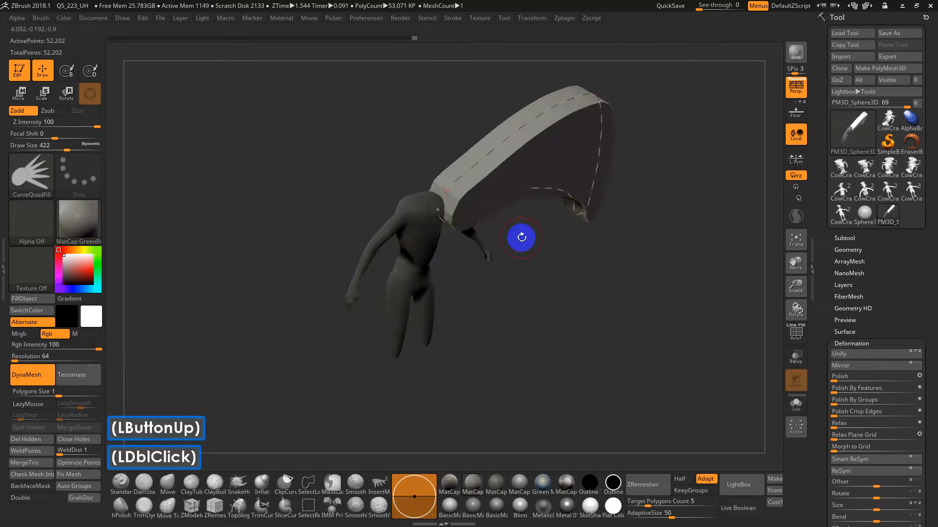
{"action": "key", "text": "ctrl+z"}
{"action": "key", "text": "ctrl+z"}
{"action": "key", "text": "ctrl+z"}
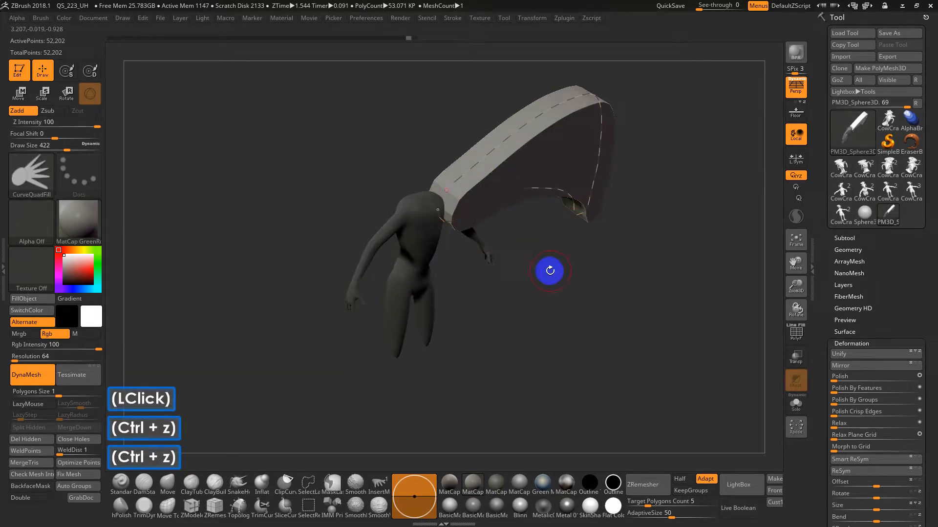
Draw a new closed wing outline from the shoulder with CurveQuadFill, and set the draw size back to 422
{"action": "left_click_drag", "start_coordinate": [555, 272], "coordinate": [523, 249], "text": "shift"}
{"action": "mouse_move", "coordinate": [439, 197]}
{"action": "left_mouse_down"}
{"action": "mouse_move", "coordinate": [596, 118]}
{"action": "mouse_move", "coordinate": [684, 192]}
{"action": "mouse_move", "coordinate": [631, 231]}
{"action": "left_mouse_up"}
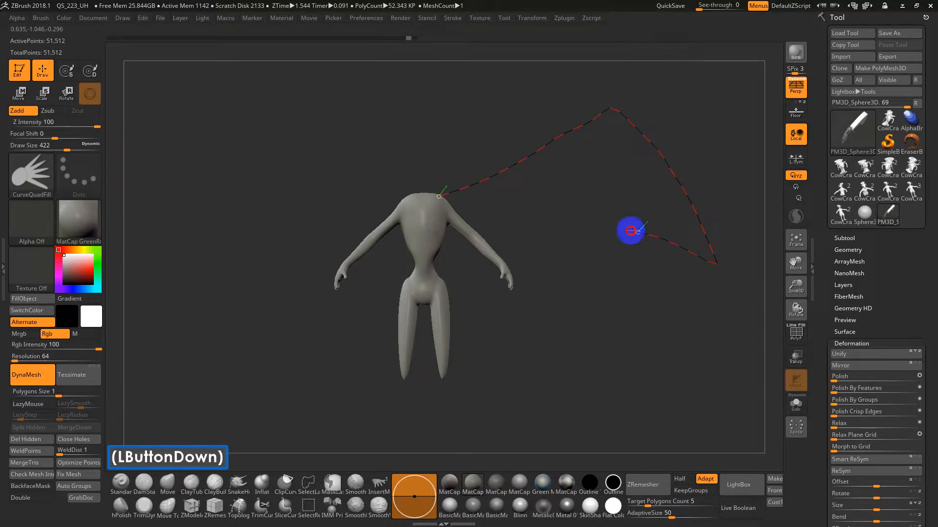
{"action": "left_click", "coordinate": [443, 197]}
{"action": "left_click_drag", "start_coordinate": [527, 268], "coordinate": [505, 232]}
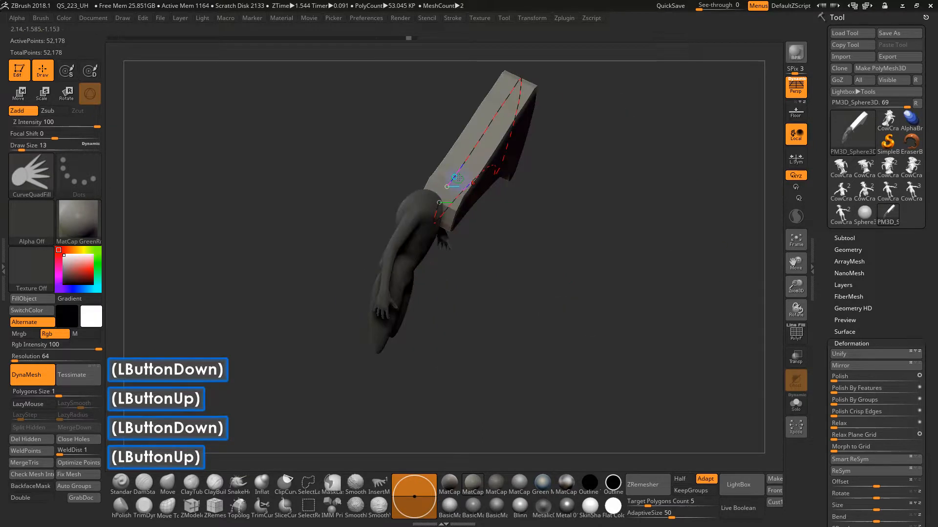
{"action": "key", "text": "s"}
{"action": "left_click_drag", "start_coordinate": [467, 188], "coordinate": [477, 189]}
{"action": "mouse_move", "coordinate": [511, 236]}
{"action": "left_mouse_down"}
{"action": "mouse_move", "coordinate": [569, 276]}
{"action": "mouse_move", "coordinate": [584, 268]}
{"action": "mouse_move", "coordinate": [567, 241]}
{"action": "left_mouse_up"}
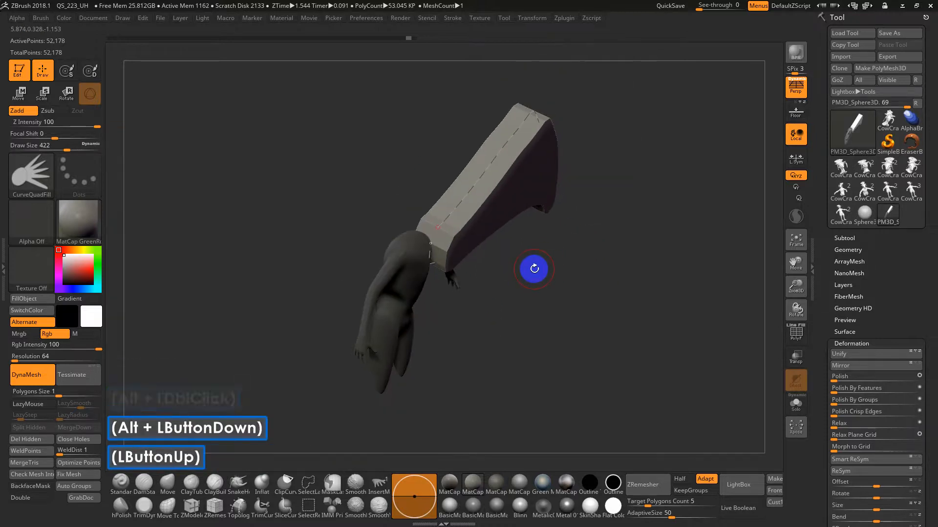
Reselect the CurveQuadFill brush and release the active curve so only the wing mesh remains
{"action": "key", "text": "b"}
{"action": "key", "text": "c"}
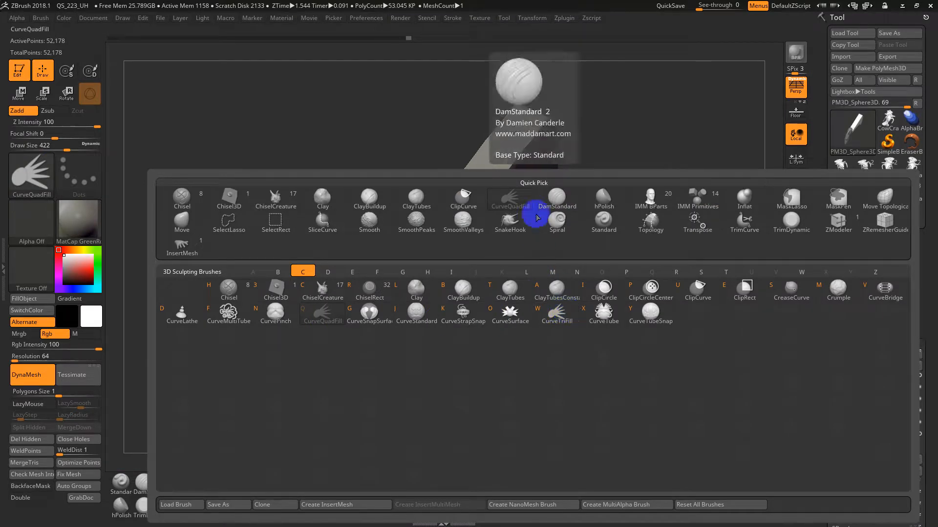
{"action": "left_click", "coordinate": [511, 195]}
{"action": "left_click_drag", "start_coordinate": [558, 258], "coordinate": [567, 314]}
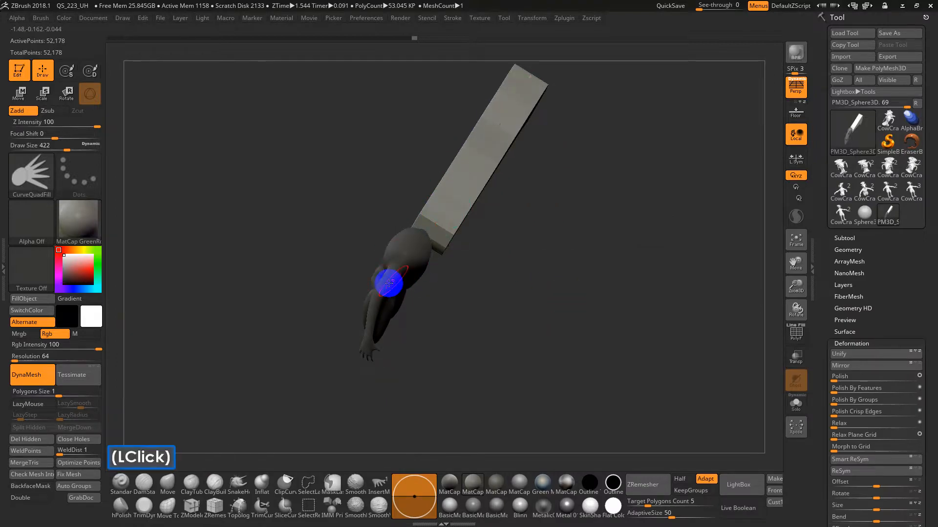
{"action": "left_click_drag", "start_coordinate": [467, 244], "coordinate": [440, 219]}
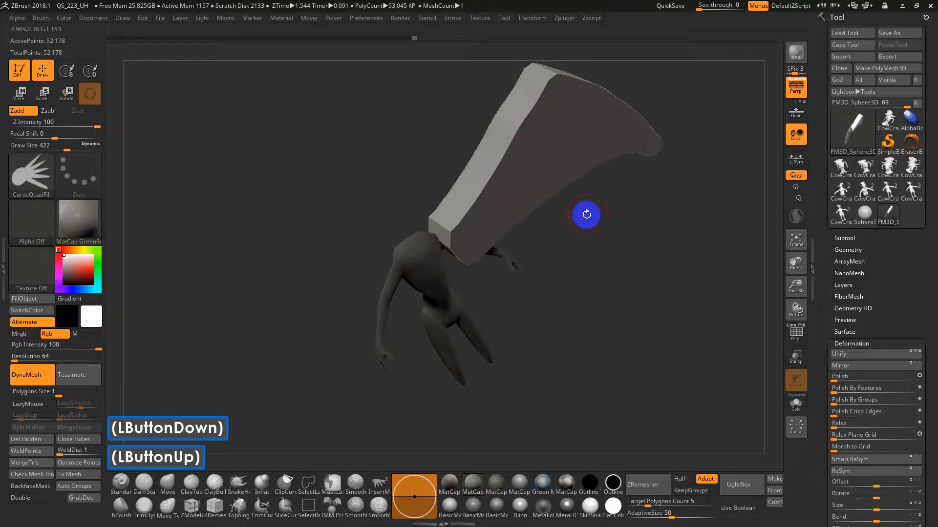
{"action": "left_click_drag", "start_coordinate": [651, 245], "coordinate": [586, 289], "text": "alt"}
Flatten the thick wing into a thin sheet by scaling it along the gizmo's Z axis
{"action": "key", "text": "r"}
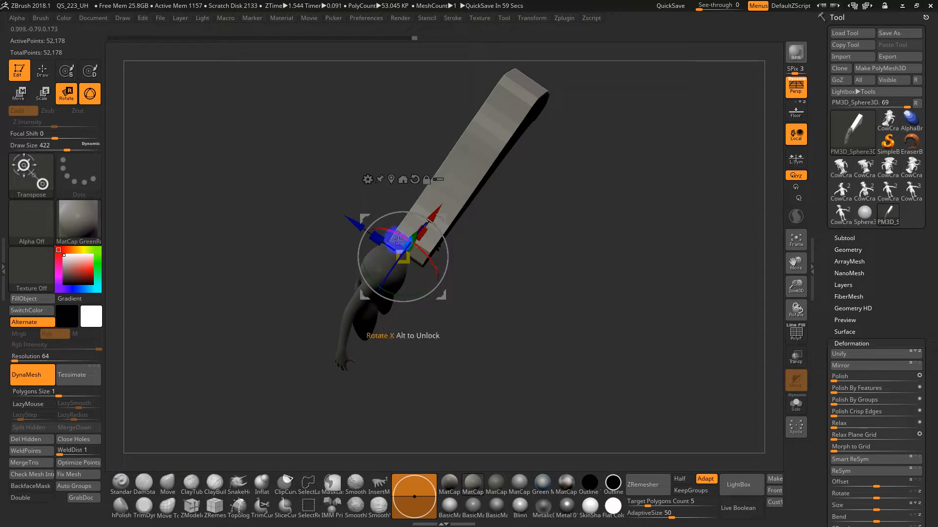
{"action": "left_click_drag", "start_coordinate": [374, 236], "coordinate": [431, 261]}
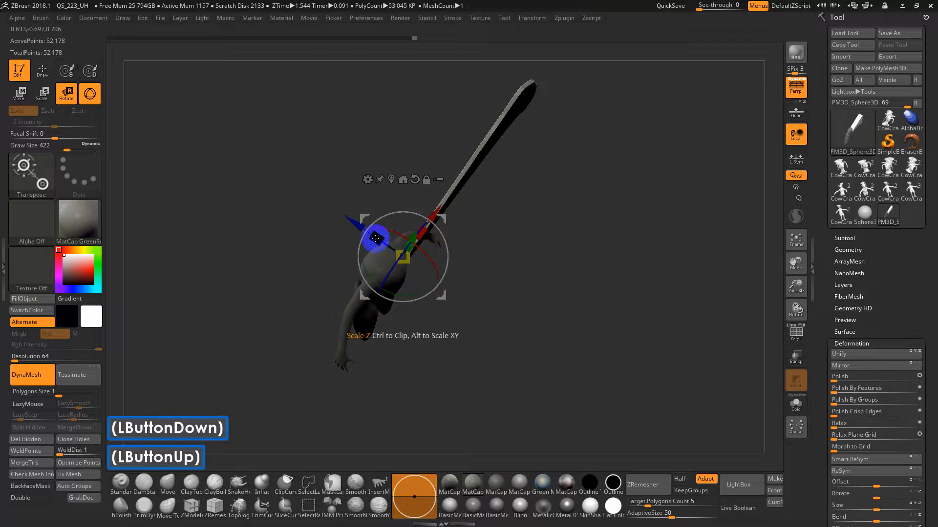
{"action": "left_click_drag", "start_coordinate": [376, 237], "coordinate": [527, 209]}
Split the unmasked points into their own subtool and select the wing subtool
{"action": "left_click", "coordinate": [838, 238]}
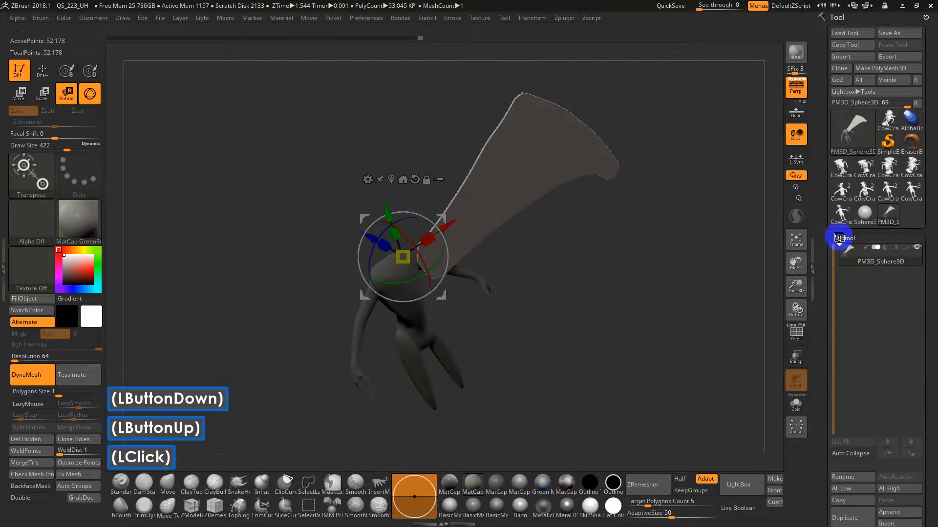
{"action": "left_click_drag", "start_coordinate": [820, 262], "coordinate": [816, 156]}
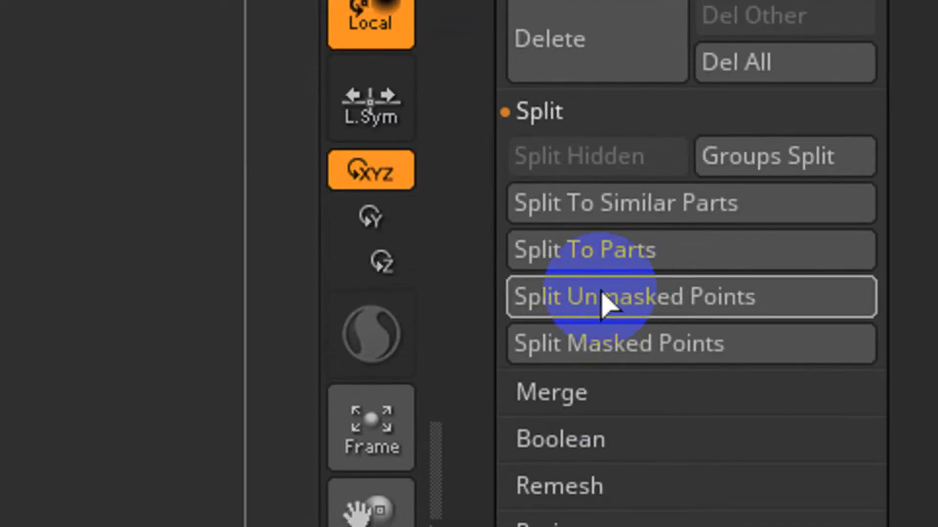
{"action": "left_click", "coordinate": [606, 298]}
{"action": "key", "text": "F5"}
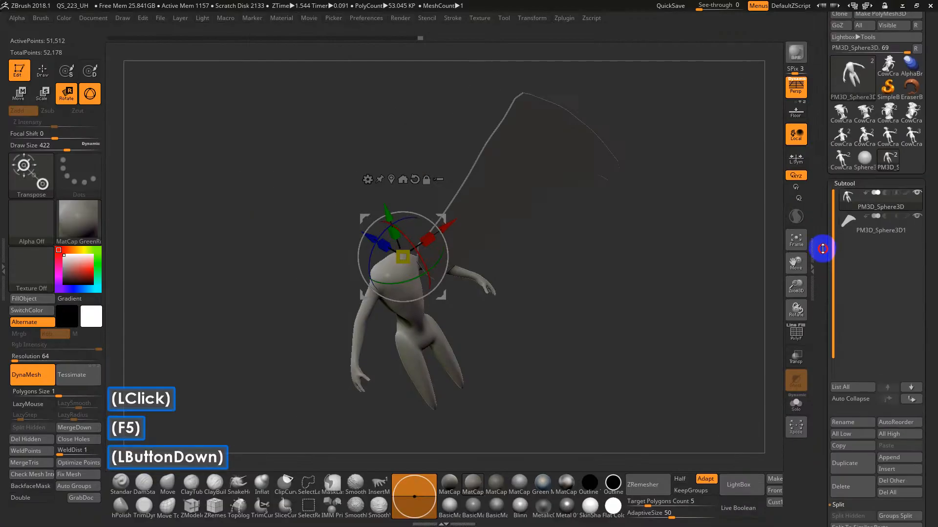
{"action": "left_click", "coordinate": [852, 220]}
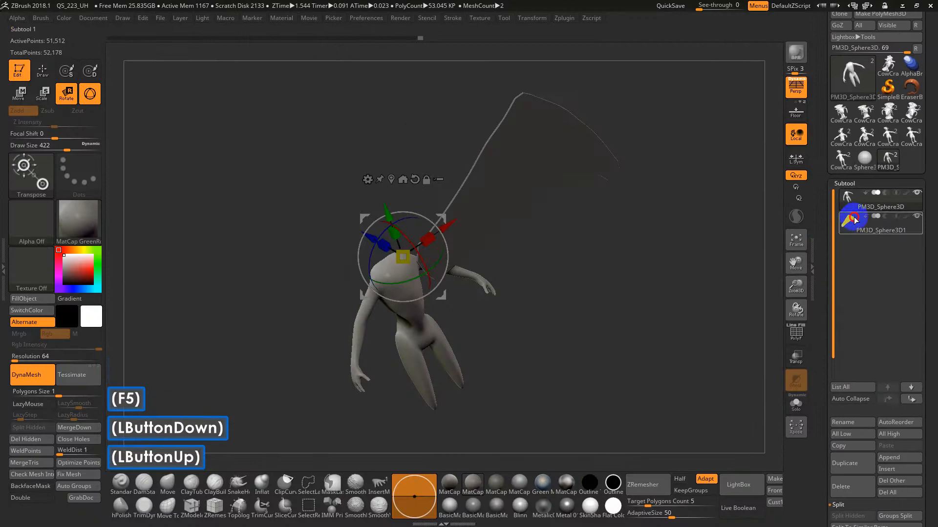
Rotate the wing about 90 degrees from the top view so it extends straight behind the body
{"action": "left_click_drag", "start_coordinate": [642, 250], "coordinate": [515, 259]}
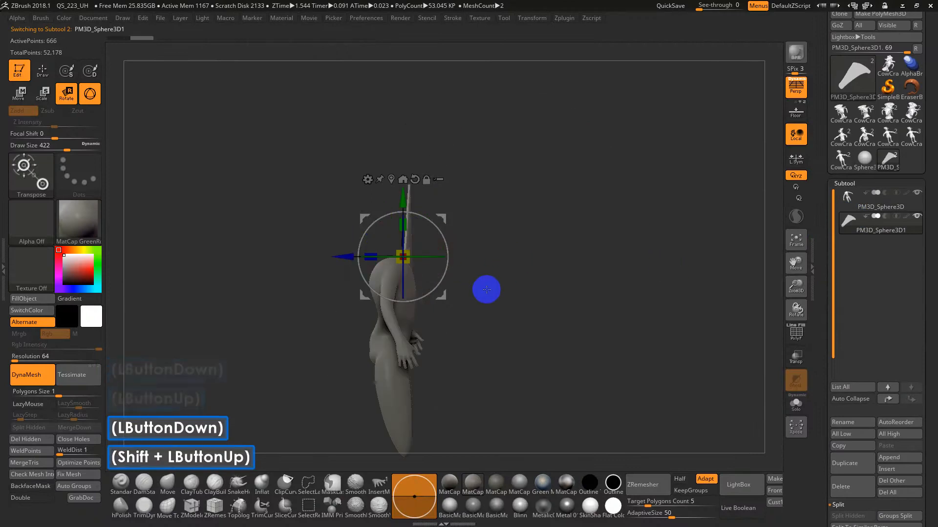
{"action": "left_click_drag", "start_coordinate": [485, 289], "coordinate": [492, 346]}
{"action": "left_click_drag", "start_coordinate": [446, 244], "coordinate": [496, 122], "text": "shift"}
{"action": "key", "text": "ctrl+z"}
{"action": "left_click_drag", "start_coordinate": [547, 259], "coordinate": [517, 137]}
{"action": "left_click_drag", "start_coordinate": [518, 137], "coordinate": [514, 232]}
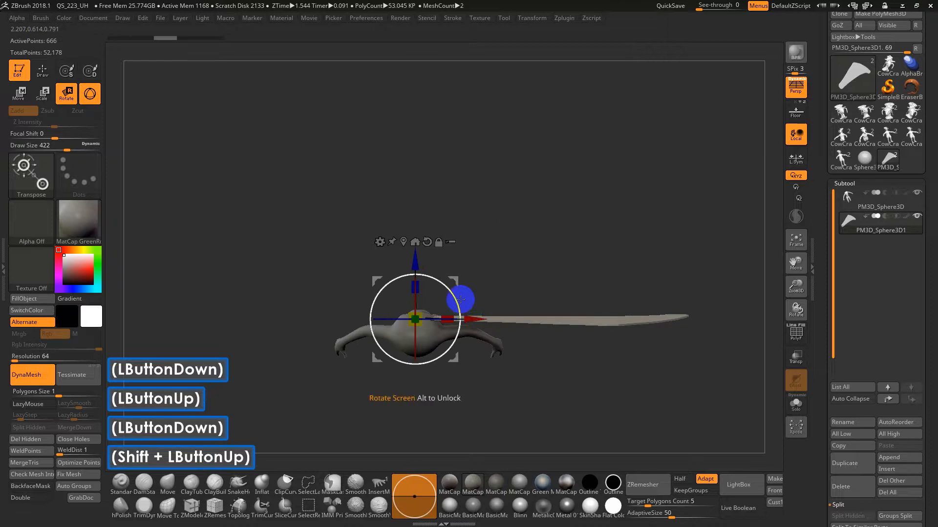
{"action": "left_click_drag", "start_coordinate": [461, 300], "coordinate": [369, 234]}
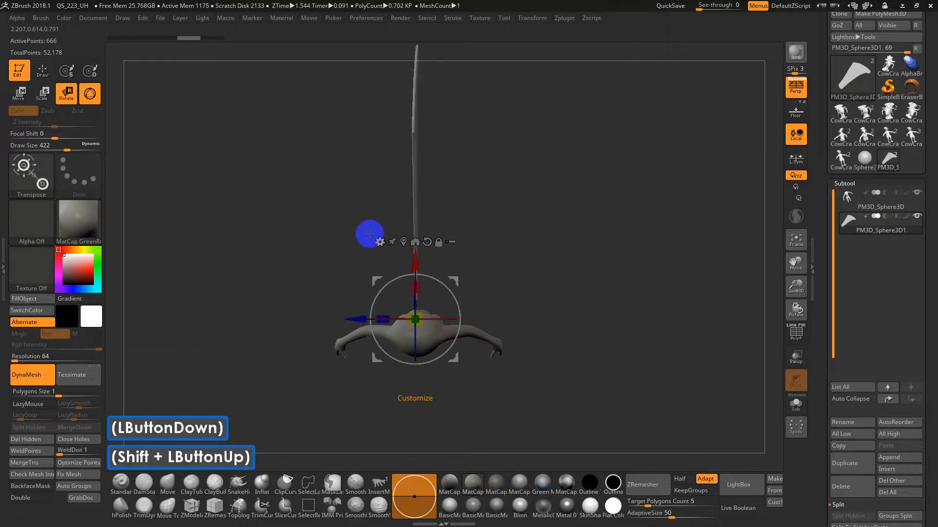
{"action": "left_click_drag", "start_coordinate": [454, 274], "coordinate": [427, 274]}
{"action": "left_click_drag", "start_coordinate": [602, 250], "coordinate": [538, 237]}
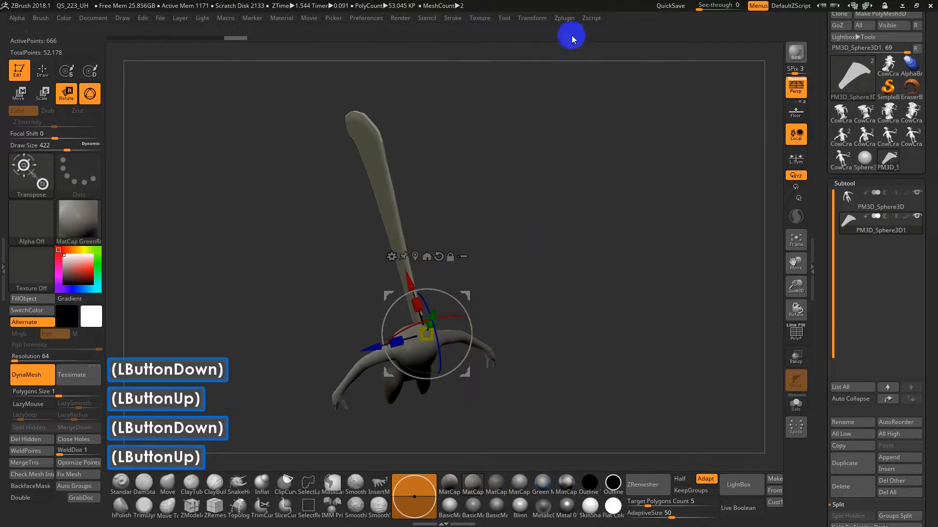
Mirror the wing across the X axis with SubTool Master, merged into one subtool, and return to Draw mode
{"action": "left_click", "coordinate": [564, 18]}
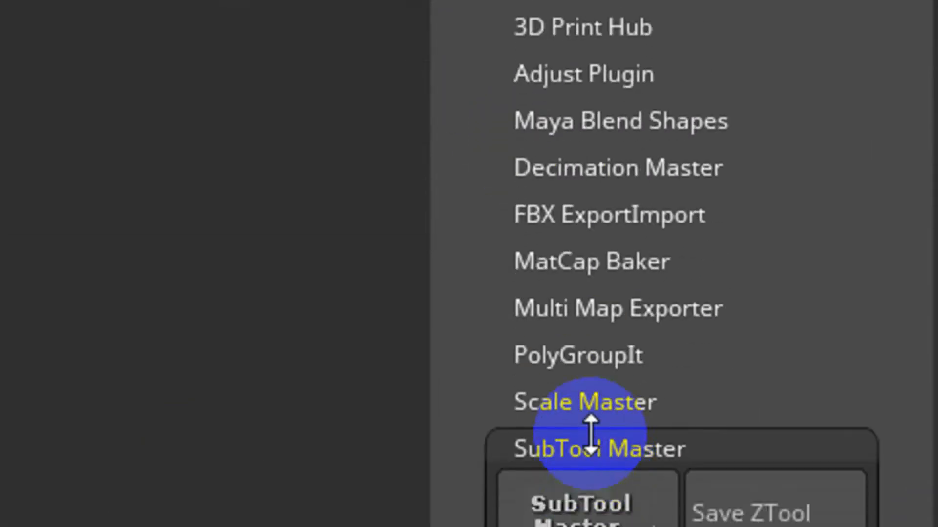
{"action": "left_click", "coordinate": [559, 450]}
{"action": "left_click", "coordinate": [577, 397]}
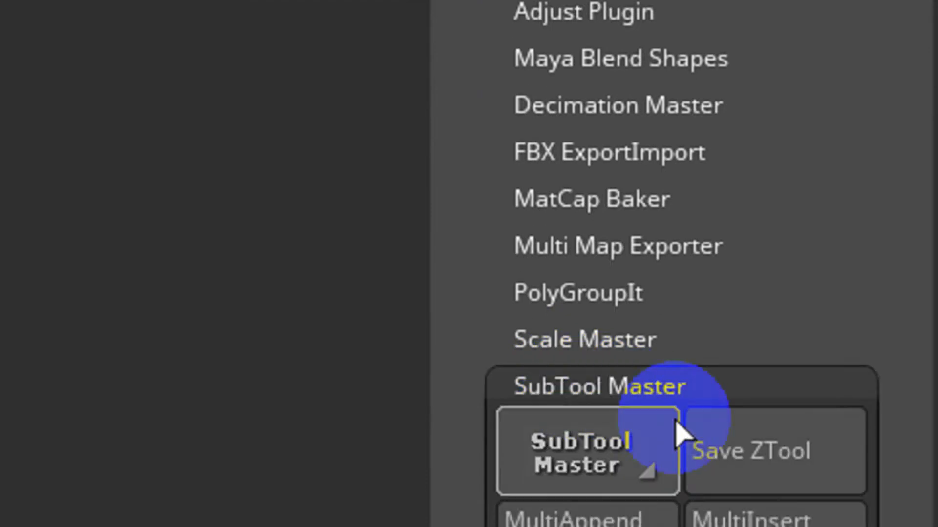
{"action": "left_click", "coordinate": [709, 412]}
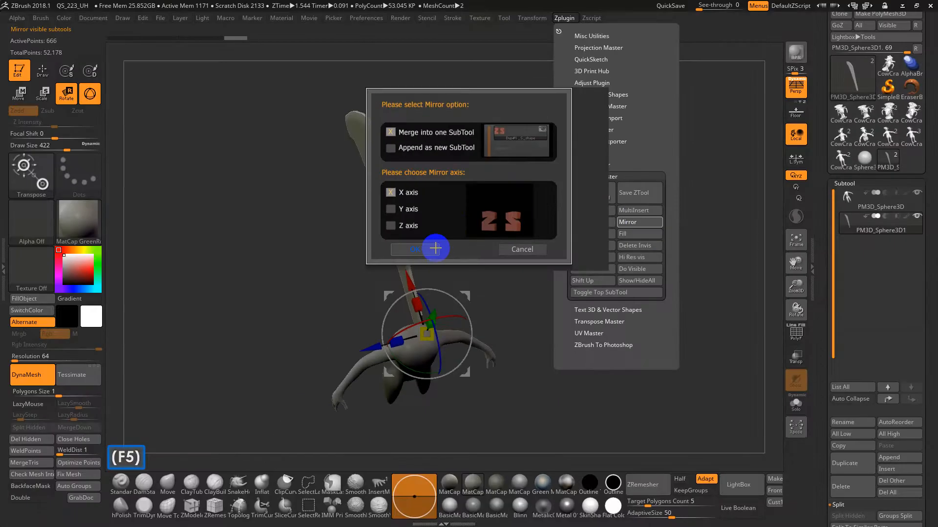
{"action": "left_click", "coordinate": [435, 248]}
{"action": "left_click_drag", "start_coordinate": [433, 248], "coordinate": [550, 184]}
{"action": "left_click_drag", "start_coordinate": [537, 250], "coordinate": [565, 170]}
{"action": "mouse_move", "coordinate": [568, 234]}
{"action": "left_mouse_down"}
{"action": "mouse_move", "coordinate": [512, 255]}
{"action": "mouse_move", "coordinate": [628, 259]}
{"action": "left_mouse_up"}
{"action": "key", "text": "w"}
{"action": "key", "text": "q"}
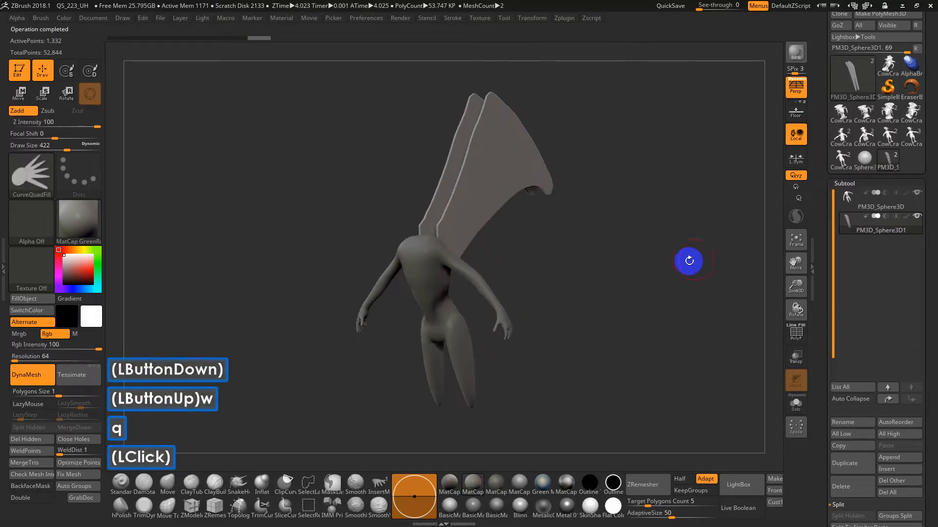
Switch the active subtool between the body and the wings by picking them on the model, ending on the wings
{"action": "left_click", "coordinate": [852, 206]}
{"action": "left_click_drag", "start_coordinate": [711, 211], "coordinate": [585, 277]}
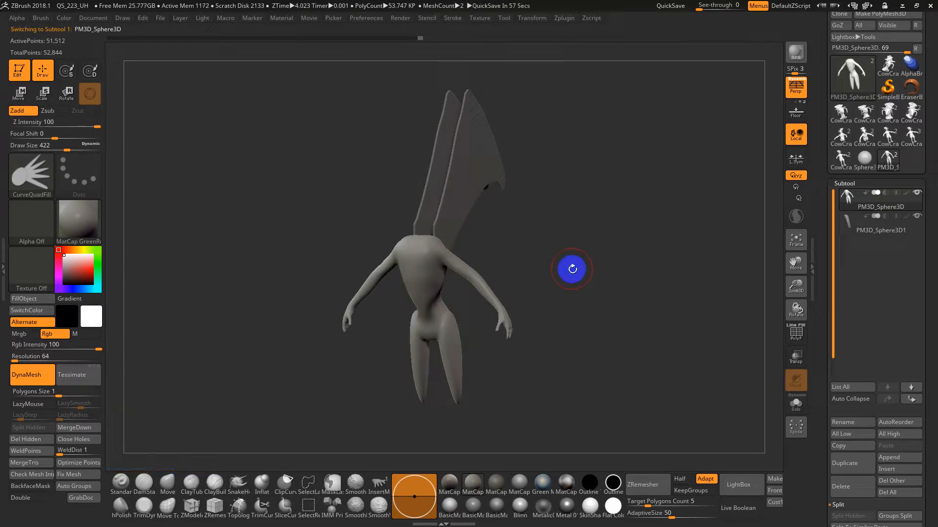
{"action": "left_click_drag", "start_coordinate": [592, 264], "coordinate": [543, 263]}
{"action": "left_click_drag", "start_coordinate": [543, 264], "coordinate": [556, 288], "text": "alt"}
{"action": "left_click_drag", "start_coordinate": [562, 240], "coordinate": [571, 237]}
{"action": "left_click_drag", "start_coordinate": [571, 237], "coordinate": [593, 187], "text": "alt"}
{"action": "left_click_drag", "start_coordinate": [543, 214], "coordinate": [476, 215]}
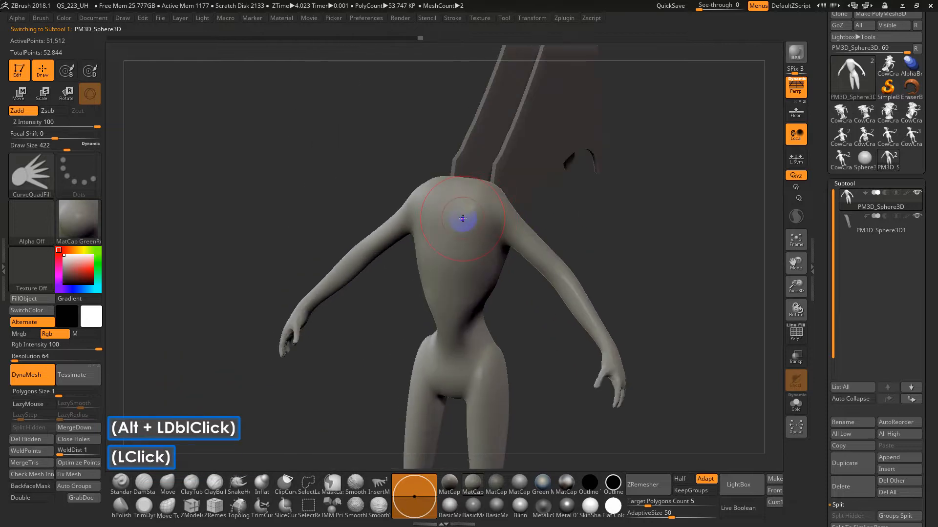
{"action": "left_click_drag", "start_coordinate": [563, 212], "coordinate": [519, 212]}
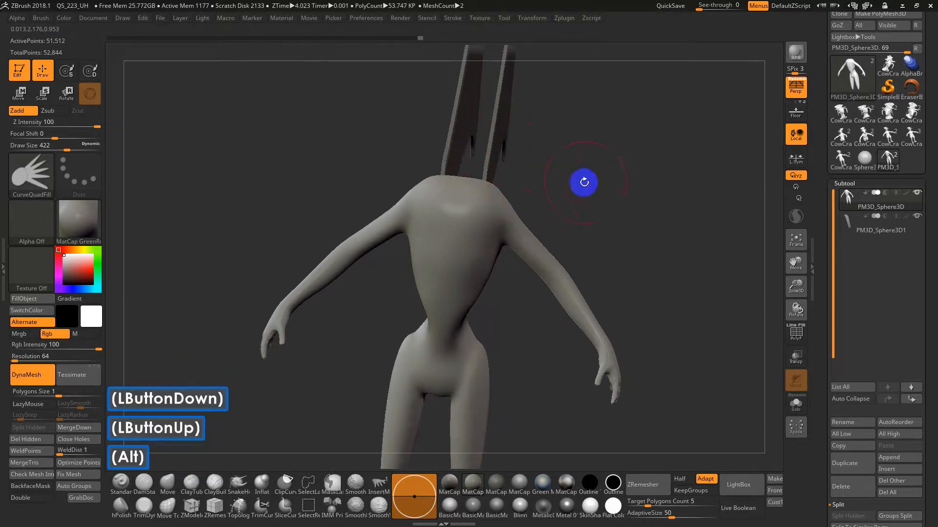
{"action": "left_click_drag", "start_coordinate": [584, 182], "coordinate": [554, 151]}
{"action": "left_click", "coordinate": [565, 153], "text": "alt"}
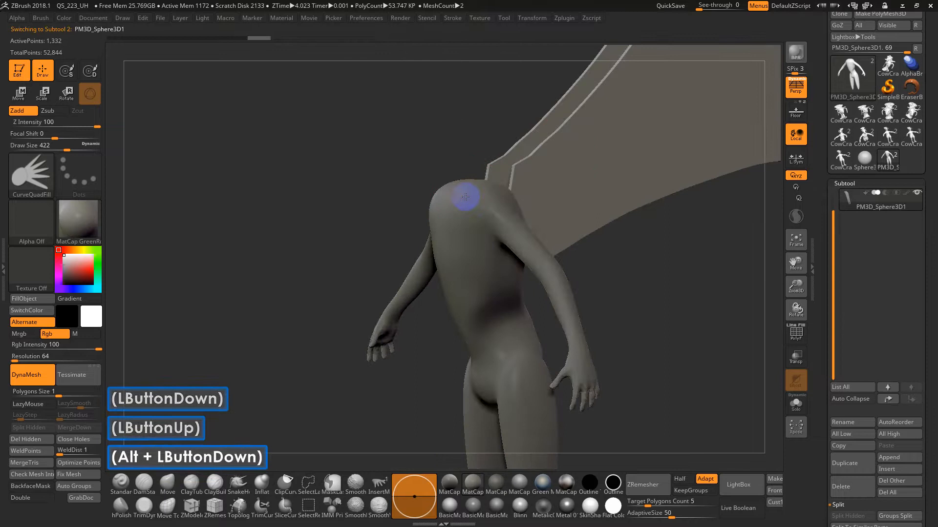
{"action": "left_click", "coordinate": [465, 197], "text": "alt"}
{"action": "left_click", "coordinate": [570, 182], "text": "alt"}
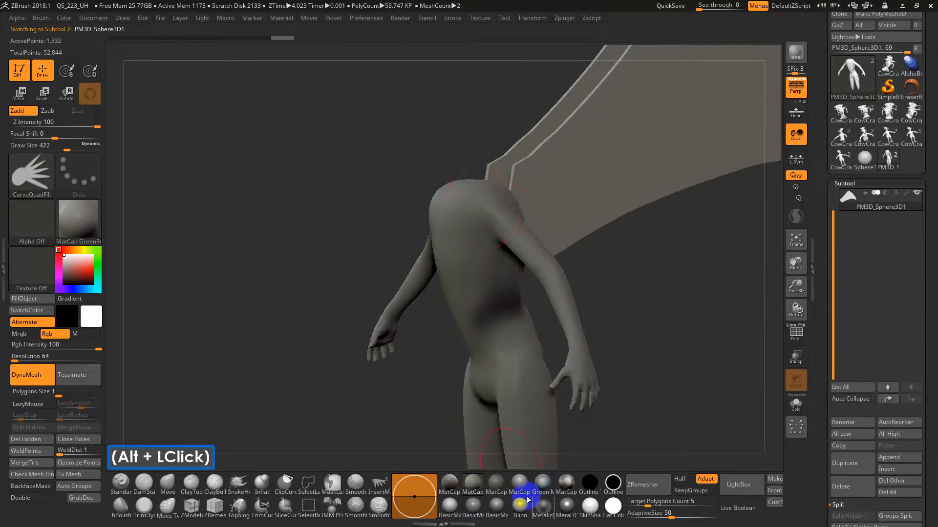
Apply the Green Metallic material and undo the CurveQuadFill shape tried above the shoulder
{"action": "left_click", "coordinate": [543, 482]}
{"action": "mouse_move", "coordinate": [580, 133]}
{"action": "left_mouse_down"}
{"action": "mouse_move", "coordinate": [549, 109]}
{"action": "mouse_move", "coordinate": [585, 153]}
{"action": "left_mouse_up"}
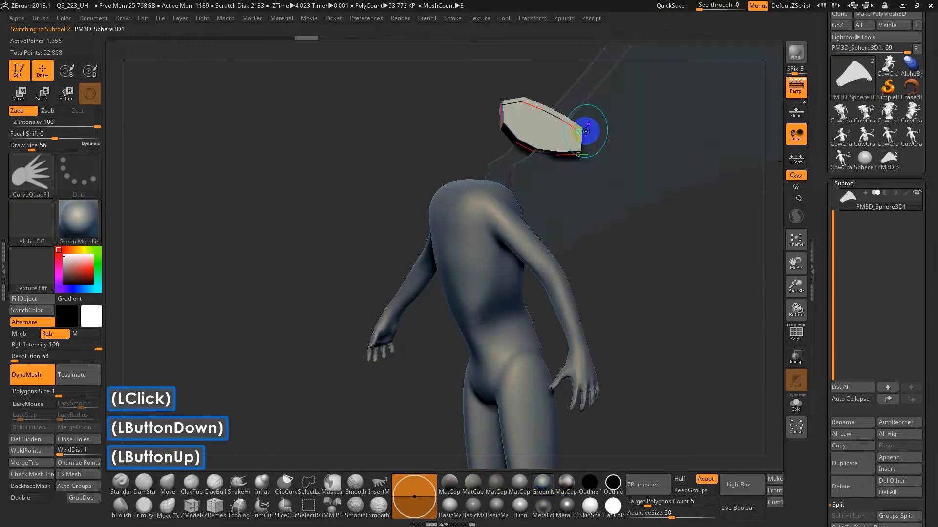
{"action": "key", "text": "ctrl+z"}
Try a ClayTubes stroke on the wing surface and undo it
{"action": "left_click", "coordinate": [191, 483]}
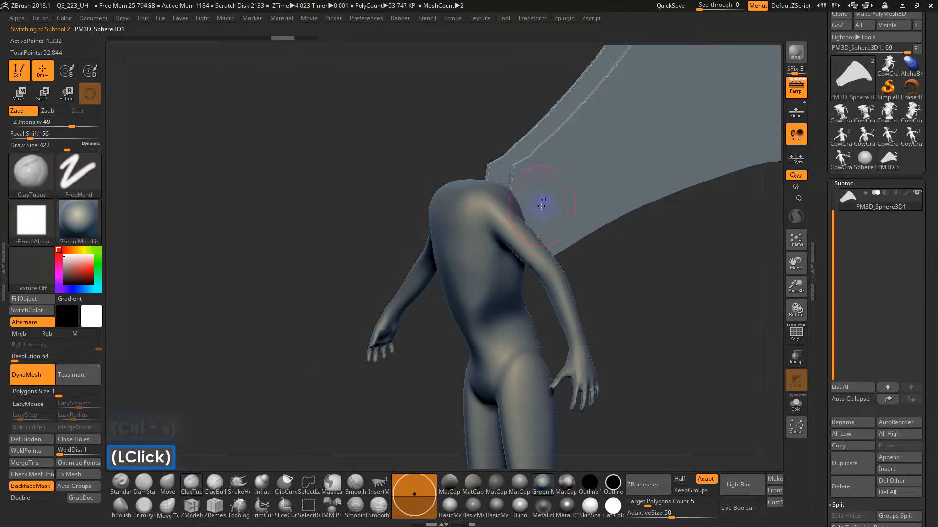
{"action": "left_click_drag", "start_coordinate": [538, 205], "coordinate": [645, 97]}
{"action": "key", "text": "ctrl+z"}
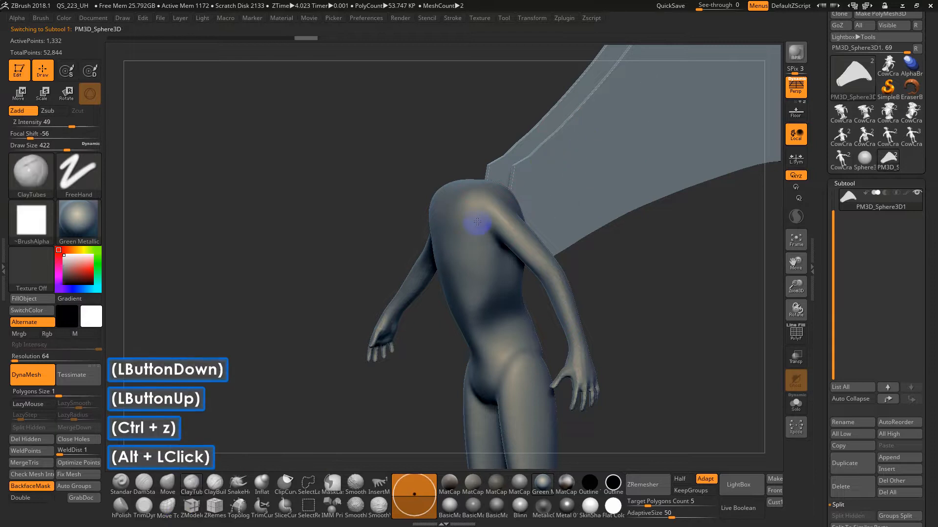
Make the body the active subtool, test ClayTubes strokes on the chest, undo them and smooth the area
{"action": "left_click", "coordinate": [477, 222], "text": "alt"}
{"action": "mouse_move", "coordinate": [477, 221]}
{"action": "left_mouse_down"}
{"action": "mouse_move", "coordinate": [467, 220]}
{"action": "mouse_move", "coordinate": [469, 244]}
{"action": "left_mouse_up"}
{"action": "left_click_drag", "start_coordinate": [645, 257], "coordinate": [679, 265]}
{"action": "left_click", "coordinate": [670, 263]}
{"action": "key", "text": "ctrl+z"}
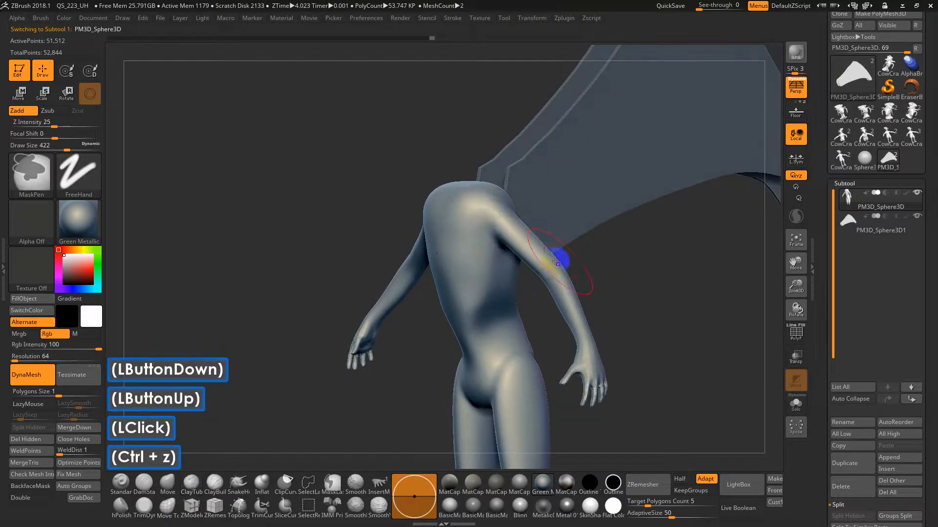
{"action": "key", "text": "ctrl+z"}
{"action": "left_click_drag", "start_coordinate": [480, 221], "coordinate": [489, 225]}
{"action": "key", "text": "ctrl+z"}
{"action": "mouse_move", "coordinate": [632, 278]}
{"action": "left_mouse_down"}
{"action": "mouse_move", "coordinate": [469, 209]}
{"action": "mouse_move", "coordinate": [459, 235]}
{"action": "left_mouse_up"}
{"action": "mouse_move", "coordinate": [461, 224]}
{"action": "left_mouse_down", "text": "shift"}
{"action": "mouse_move", "coordinate": [468, 210]}
{"action": "mouse_move", "coordinate": [449, 257]}
{"action": "mouse_move", "coordinate": [480, 249]}
{"action": "left_mouse_up", "text": "shift"}
Load the CurveTube brush and set its draw size to 228
{"action": "mouse_move", "coordinate": [581, 237]}
{"action": "left_mouse_down"}
{"action": "mouse_move", "coordinate": [642, 244]}
{"action": "mouse_move", "coordinate": [606, 256]}
{"action": "mouse_move", "coordinate": [609, 193]}
{"action": "mouse_move", "coordinate": [592, 171]}
{"action": "left_mouse_up"}
{"action": "left_click", "coordinate": [603, 257], "text": "shift"}
{"action": "left_click_drag", "start_coordinate": [589, 188], "coordinate": [582, 231], "text": "alt"}
{"action": "left_click_drag", "start_coordinate": [584, 228], "coordinate": [598, 224]}
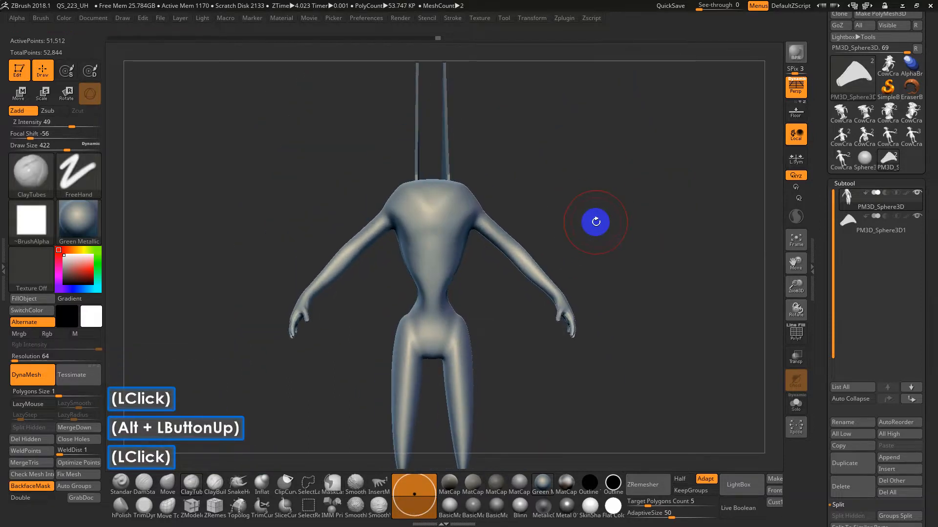
{"action": "key", "text": "b"}
{"action": "key", "text": "c"}
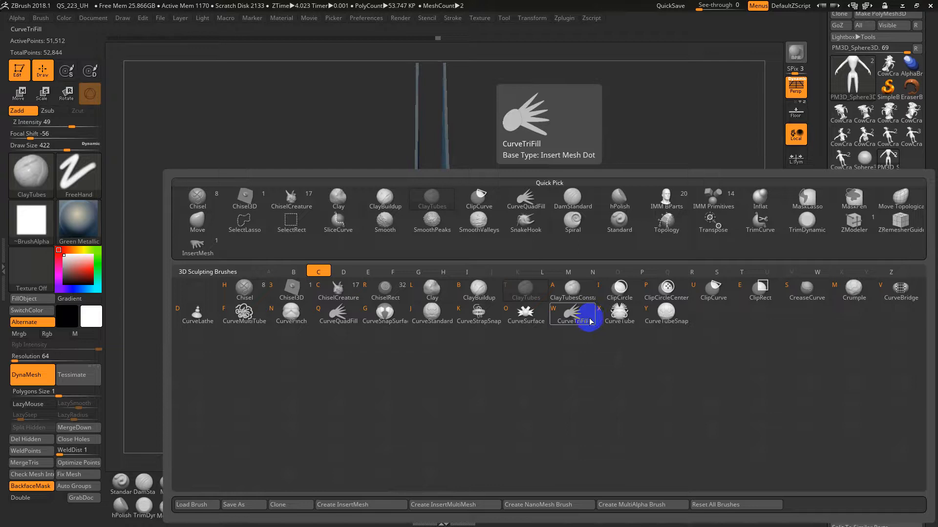
{"action": "left_click", "coordinate": [622, 318]}
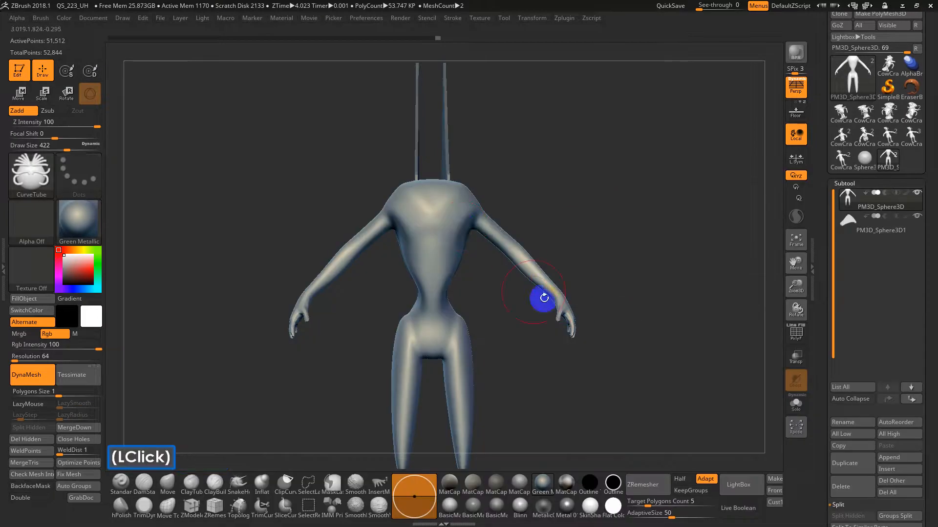
{"action": "key", "text": "s"}
{"action": "left_click_drag", "start_coordinate": [461, 218], "coordinate": [456, 209]}
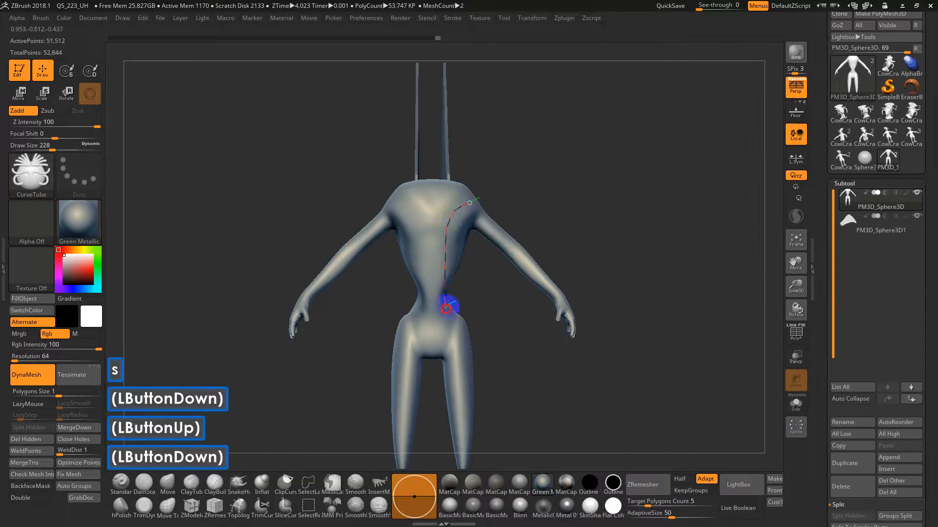
Insert mirrored tubes running from the chest over the shoulders and down the upper arms, and release the curve
{"action": "mouse_move", "coordinate": [445, 309]}
{"action": "left_mouse_down"}
{"action": "mouse_move", "coordinate": [492, 307]}
{"action": "mouse_move", "coordinate": [468, 305]}
{"action": "left_mouse_up"}
{"action": "left_click_drag", "start_coordinate": [478, 204], "coordinate": [532, 257]}
{"action": "left_click_drag", "start_coordinate": [446, 264], "coordinate": [447, 195]}
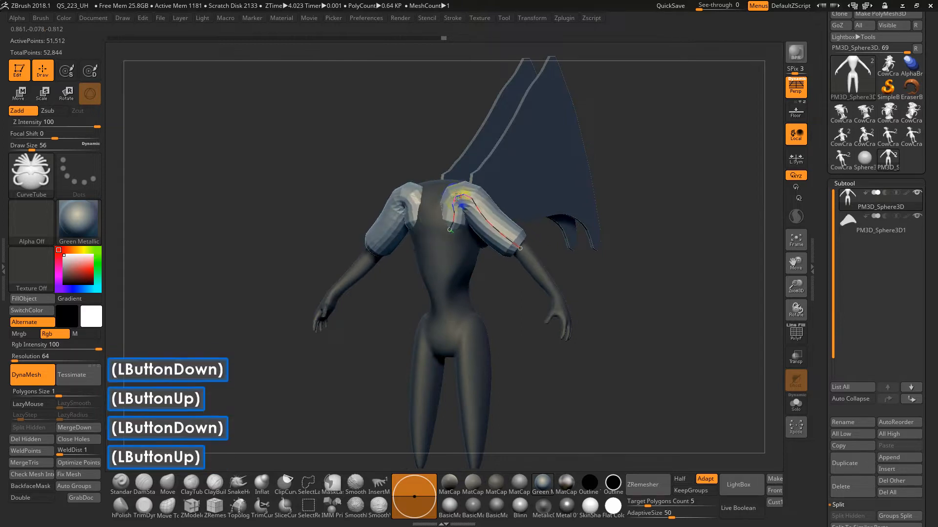
{"action": "left_click", "coordinate": [480, 293]}
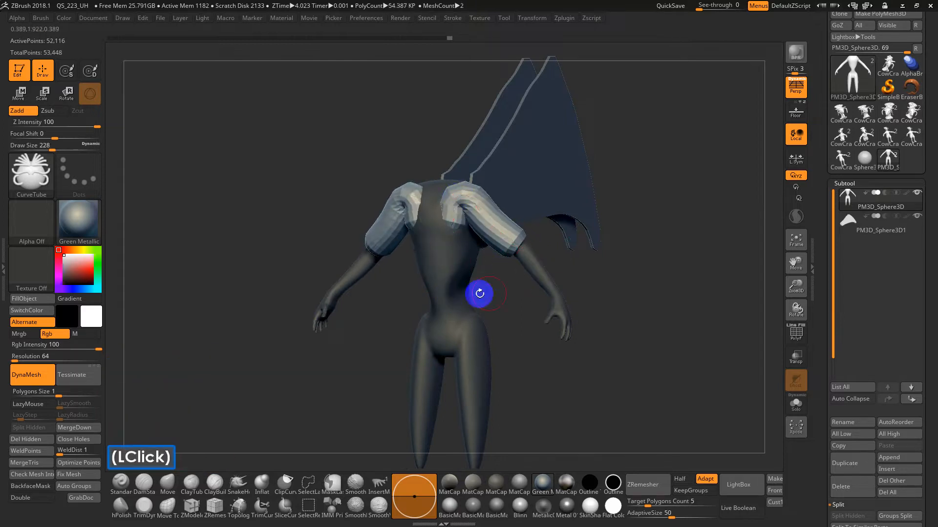
Clear the mask, fuse the tubes into the body with DynaMesh and smooth the joins at the chest and shoulders
{"action": "left_click", "coordinate": [634, 253], "text": "ctrl"}
{"action": "key", "text": "shift+f"}
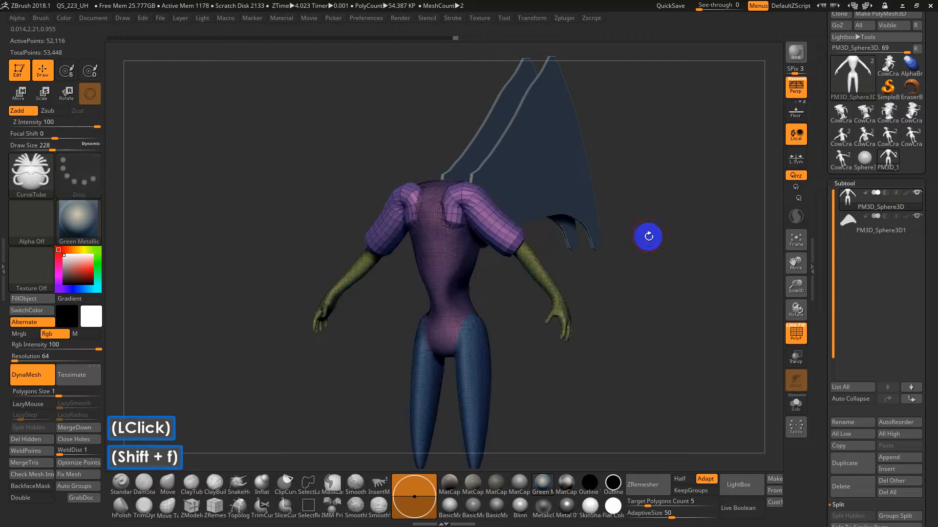
{"action": "left_click_drag", "start_coordinate": [672, 217], "coordinate": [633, 279], "text": "ctrl"}
{"action": "mouse_move", "coordinate": [452, 214]}
{"action": "left_mouse_down", "text": "shift"}
{"action": "mouse_move", "coordinate": [484, 202]}
{"action": "mouse_move", "coordinate": [518, 251]}
{"action": "left_mouse_up", "text": "shift"}
{"action": "left_click_drag", "start_coordinate": [562, 254], "coordinate": [634, 241]}
{"action": "key", "text": "shift+f"}
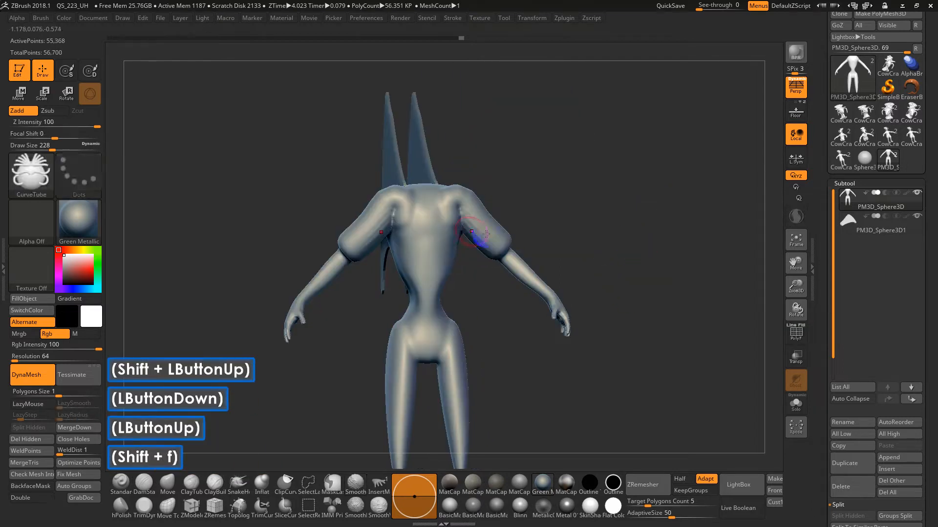
{"action": "mouse_move", "coordinate": [386, 227]}
{"action": "left_mouse_down", "text": "shift"}
{"action": "mouse_move", "coordinate": [378, 234]}
{"action": "mouse_move", "coordinate": [373, 220]}
{"action": "mouse_move", "coordinate": [380, 190]}
{"action": "mouse_move", "coordinate": [406, 207]}
{"action": "left_mouse_up", "text": "shift"}
{"action": "left_click_drag", "start_coordinate": [532, 186], "coordinate": [558, 215]}
{"action": "left_click_drag", "start_coordinate": [558, 215], "coordinate": [534, 223]}
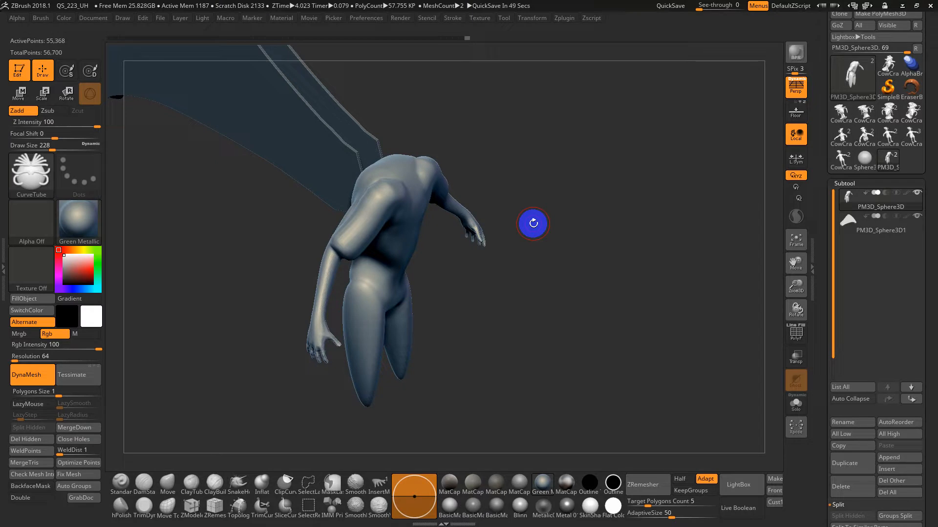
Choose the CurveTube brush again, try a tube across the torso and undo it
{"action": "left_click_drag", "start_coordinate": [480, 178], "coordinate": [564, 330]}
{"action": "left_click_drag", "start_coordinate": [565, 330], "coordinate": [580, 309], "text": "alt"}
{"action": "mouse_move", "coordinate": [585, 311]}
{"action": "left_mouse_down"}
{"action": "mouse_move", "coordinate": [615, 307]}
{"action": "mouse_move", "coordinate": [611, 276]}
{"action": "left_mouse_up"}
{"action": "mouse_move", "coordinate": [611, 276]}
{"action": "left_mouse_down", "text": "alt"}
{"action": "mouse_move", "coordinate": [607, 245]}
{"action": "mouse_move", "coordinate": [550, 260]}
{"action": "left_mouse_up", "text": "alt"}
{"action": "left_click", "coordinate": [549, 262]}
{"action": "key", "text": "b"}
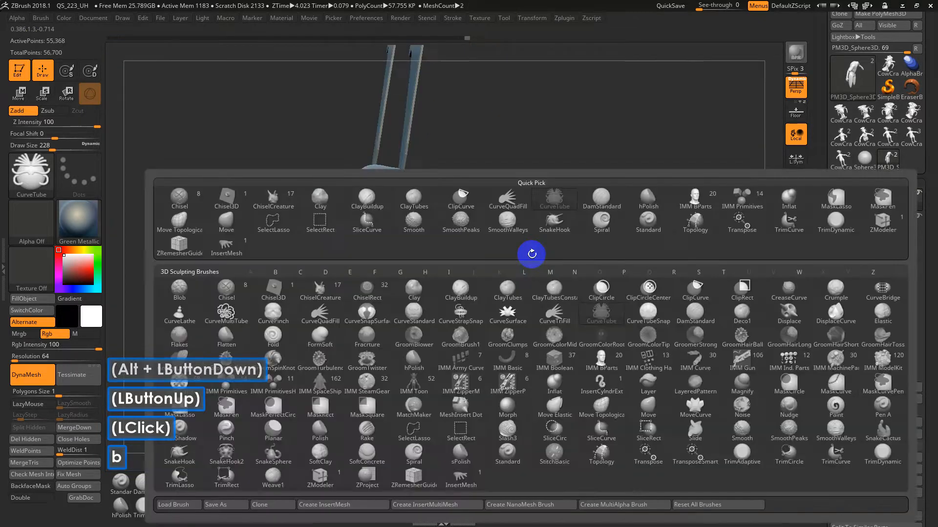
{"action": "key", "text": "c"}
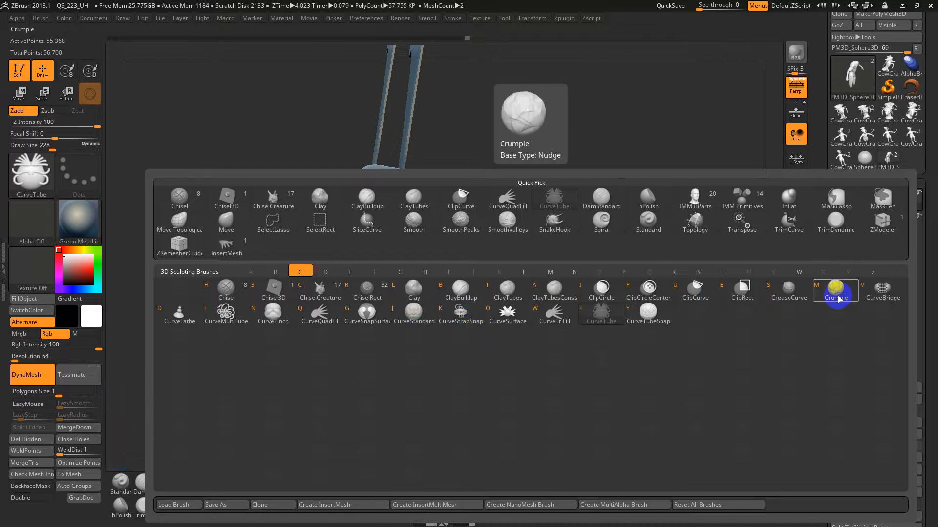
{"action": "left_click", "coordinate": [603, 315]}
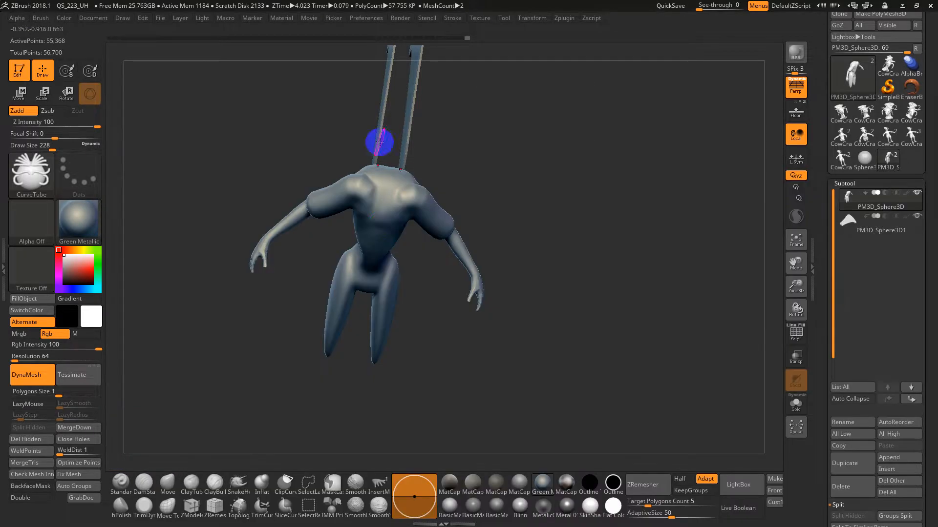
{"action": "mouse_move", "coordinate": [380, 227]}
{"action": "left_mouse_down"}
{"action": "mouse_move", "coordinate": [400, 196]}
{"action": "mouse_move", "coordinate": [450, 209]}
{"action": "left_mouse_up"}
{"action": "key", "text": "ctrl+z"}
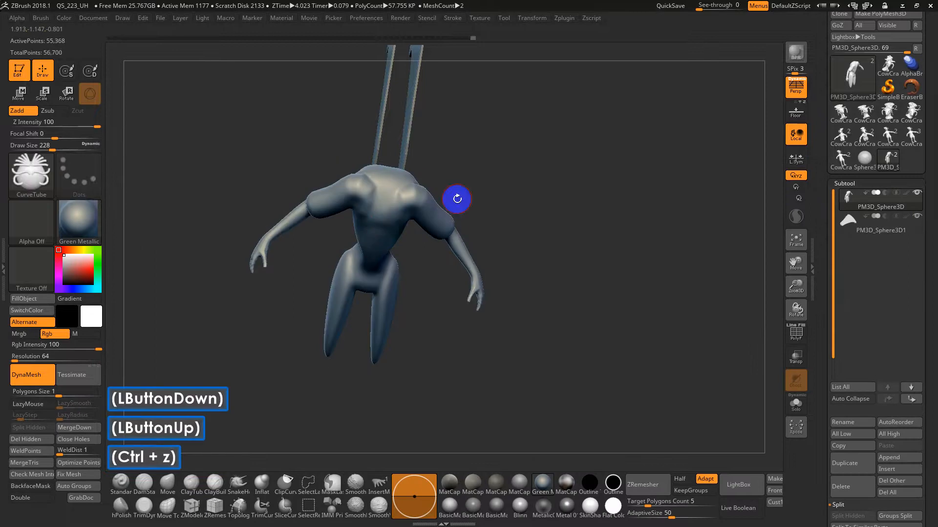
Enable the Size curve modifier for the CurveTube brush's stroke
{"action": "left_click_drag", "start_coordinate": [513, 189], "coordinate": [450, 51], "text": "alt"}
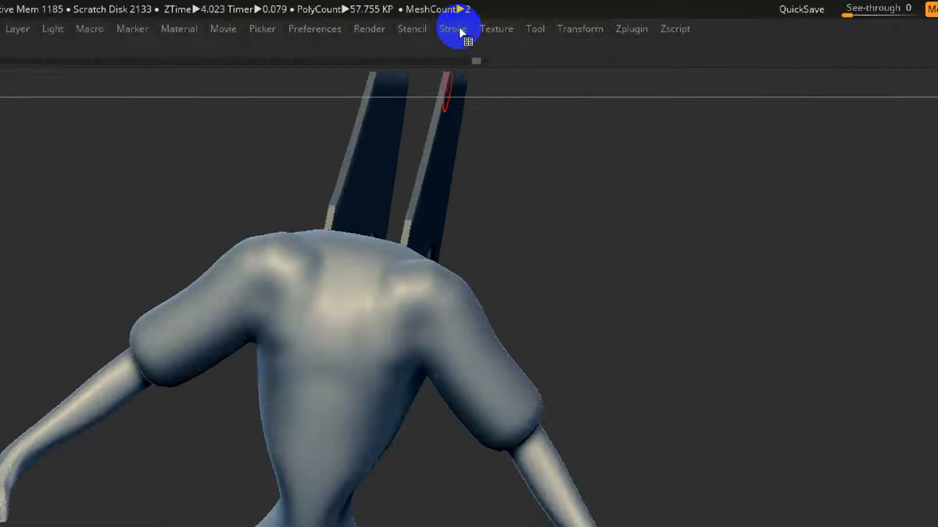
{"action": "left_click", "coordinate": [459, 18]}
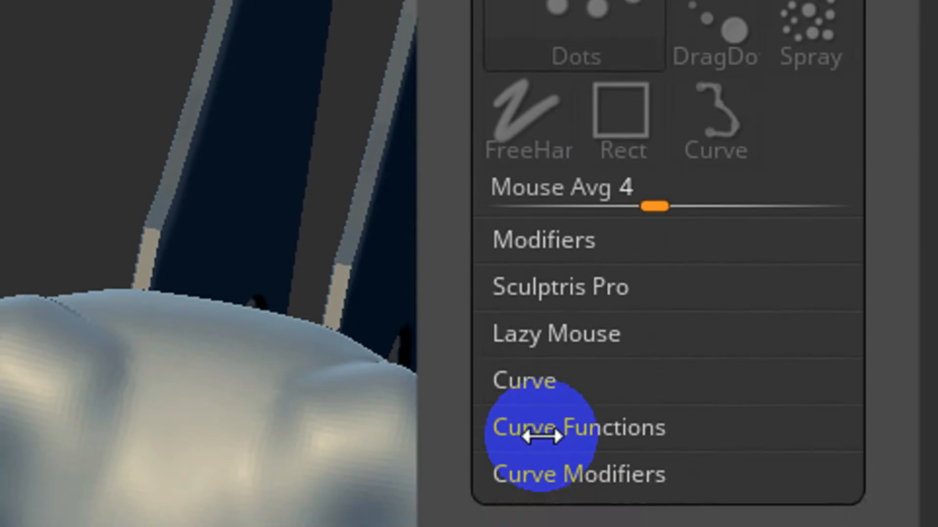
{"action": "left_click", "coordinate": [550, 526]}
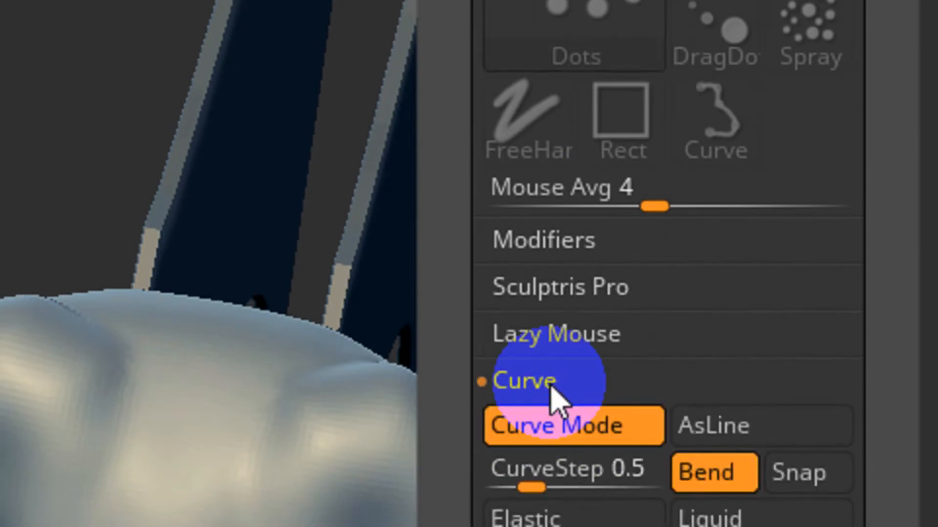
{"action": "left_click_drag", "start_coordinate": [462, 442], "coordinate": [462, 254]}
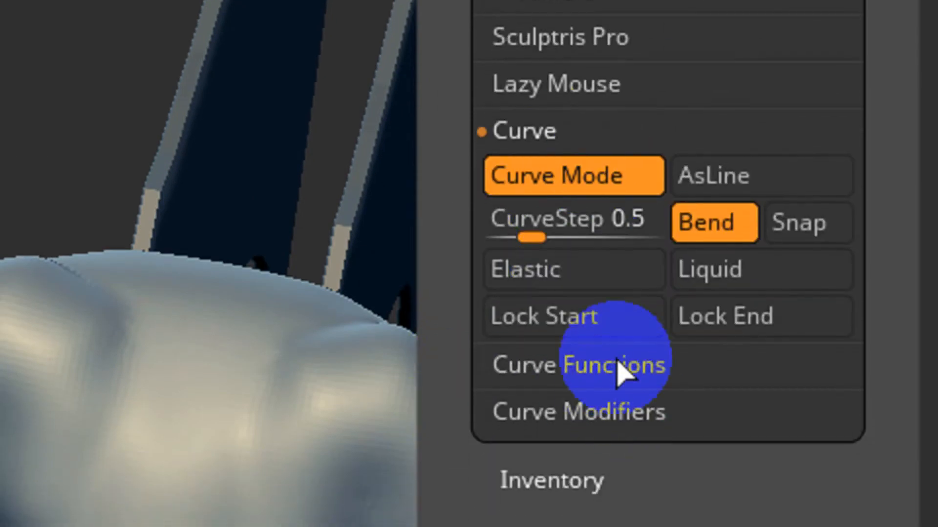
{"action": "left_click", "coordinate": [621, 372]}
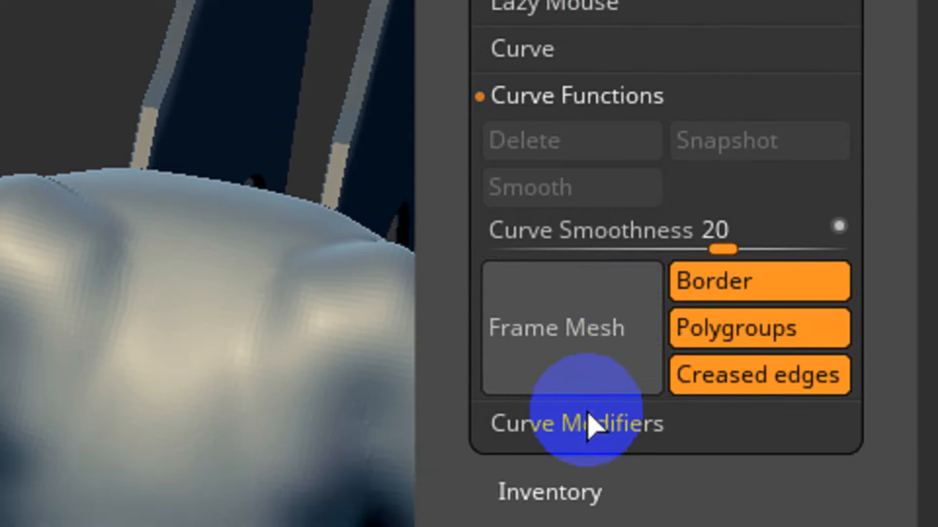
{"action": "left_click", "coordinate": [589, 424]}
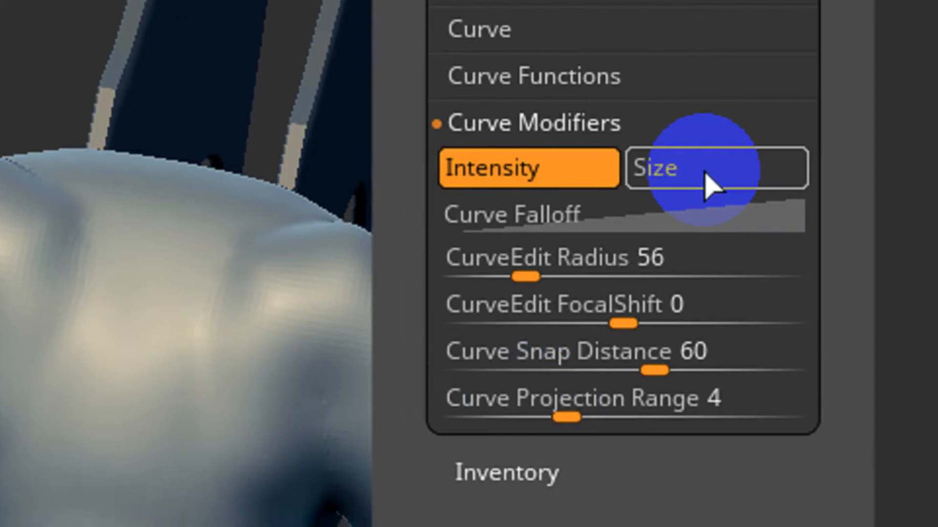
{"action": "left_click", "coordinate": [723, 193]}
{"action": "left_click", "coordinate": [620, 215]}
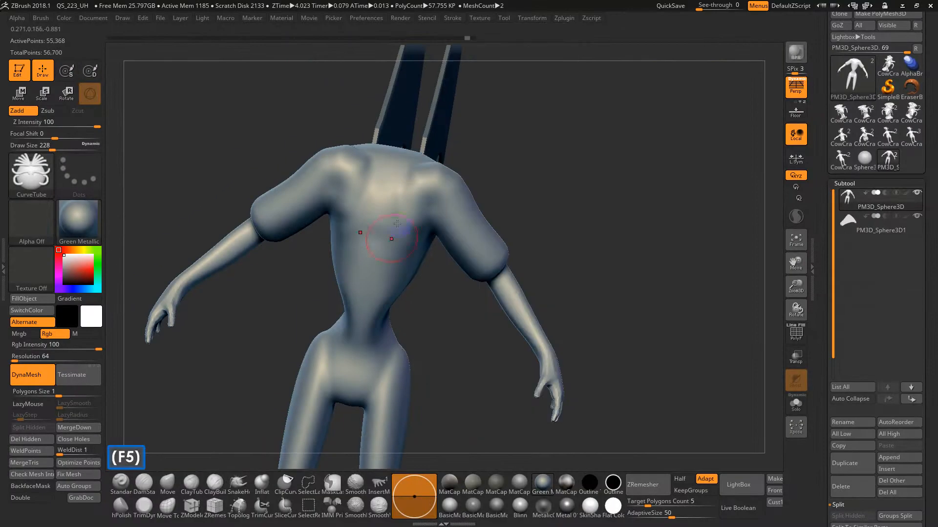
Test CurveTube strokes with the Size modifier from the torso and shoulder, undoing them
{"action": "mouse_move", "coordinate": [372, 272]}
{"action": "left_mouse_down"}
{"action": "mouse_move", "coordinate": [418, 185]}
{"action": "mouse_move", "coordinate": [484, 252]}
{"action": "left_mouse_up"}
{"action": "mouse_move", "coordinate": [455, 207]}
{"action": "left_mouse_down"}
{"action": "mouse_move", "coordinate": [398, 253]}
{"action": "mouse_move", "coordinate": [377, 314]}
{"action": "left_mouse_up"}
{"action": "mouse_move", "coordinate": [471, 230]}
{"action": "left_mouse_down"}
{"action": "mouse_move", "coordinate": [521, 200]}
{"action": "mouse_move", "coordinate": [474, 183]}
{"action": "mouse_move", "coordinate": [450, 157]}
{"action": "mouse_move", "coordinate": [678, 145]}
{"action": "left_mouse_up"}
{"action": "key", "text": "ctrl+z"}
{"action": "key", "text": "ctrl+z"}
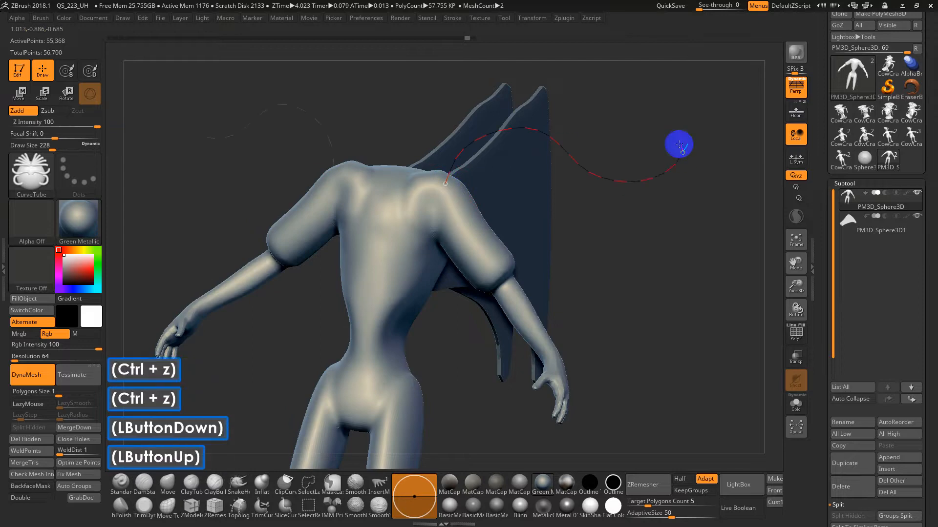
{"action": "key", "text": "ctrl+z"}
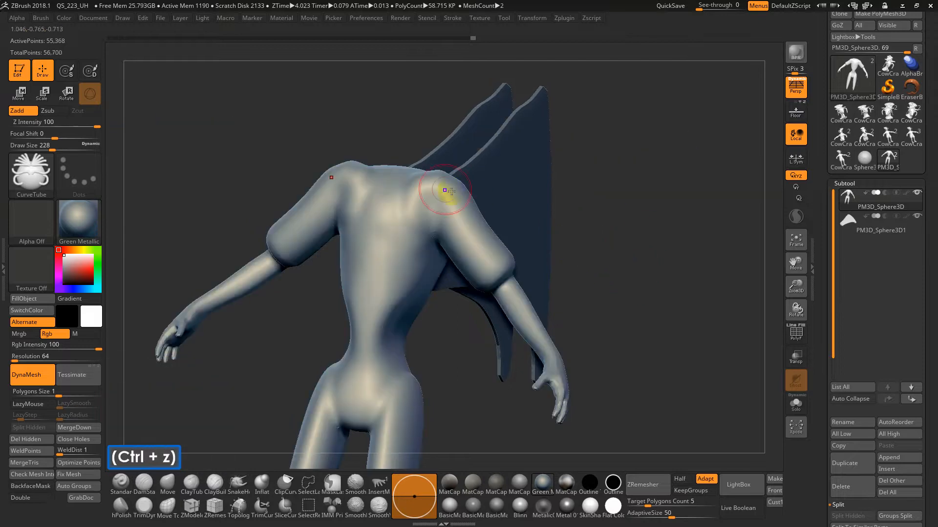
Undo the test tube and invert the stroke's curve falloff to run from full at the start to zero at the end
{"action": "mouse_move", "coordinate": [435, 185]}
{"action": "left_mouse_down"}
{"action": "mouse_move", "coordinate": [544, 156]}
{"action": "mouse_move", "coordinate": [677, 152]}
{"action": "left_mouse_up"}
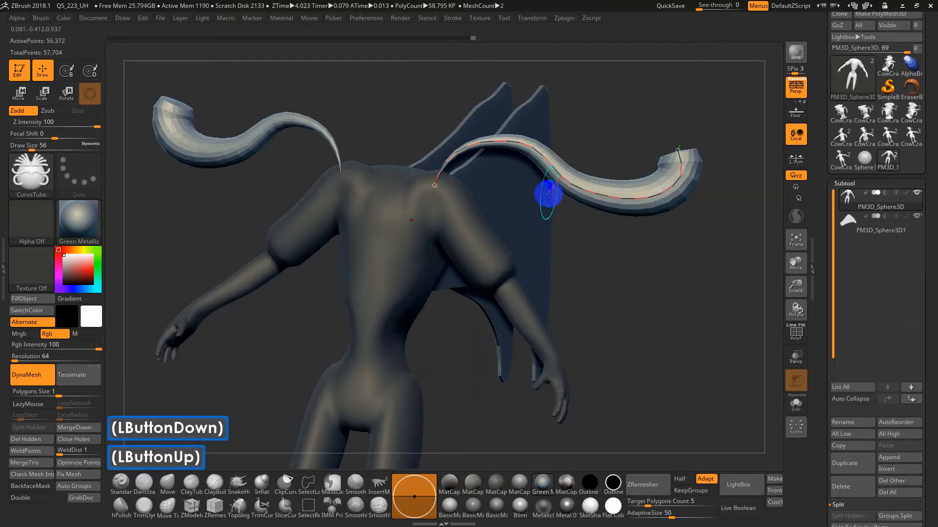
{"action": "key", "text": "ctrl+z"}
{"action": "left_click", "coordinate": [452, 18]}
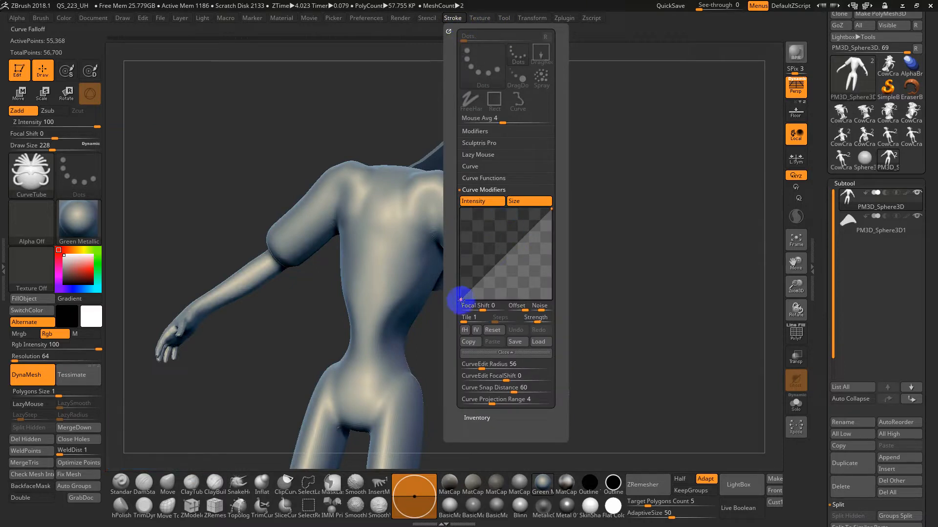
{"action": "left_click_drag", "start_coordinate": [461, 299], "coordinate": [462, 210]}
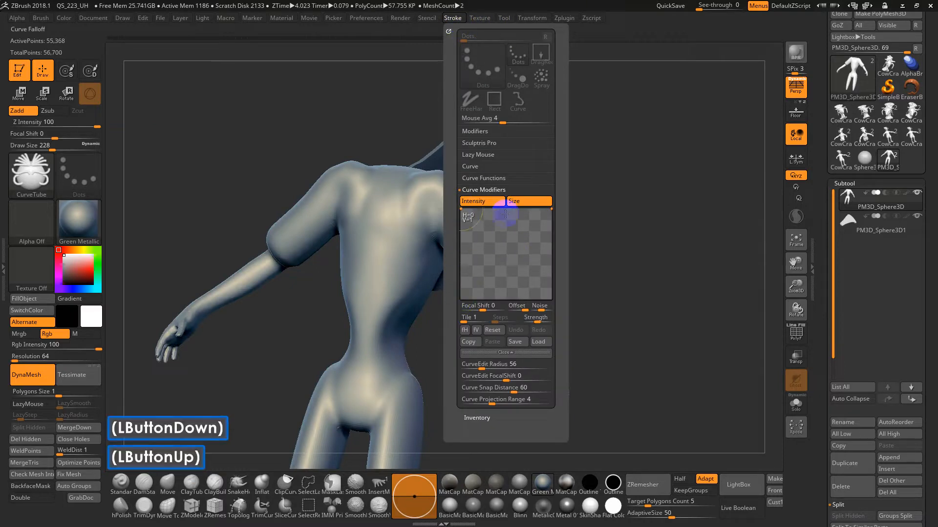
{"action": "left_click_drag", "start_coordinate": [552, 209], "coordinate": [548, 305]}
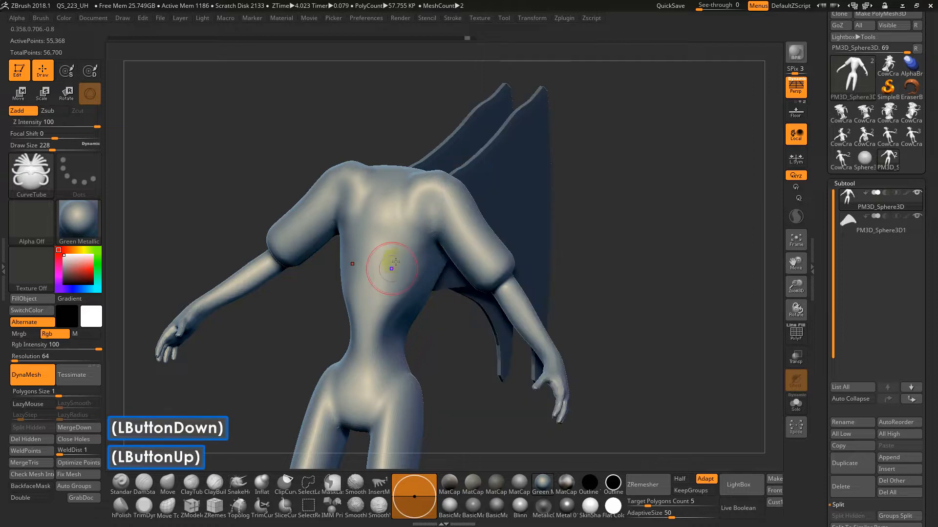
Draw a mirrored, tapering CurveTube horn curling outward from the shoulder, adjust its base, and drop the active curve
{"action": "mouse_move", "coordinate": [444, 201]}
{"action": "left_mouse_down"}
{"action": "mouse_move", "coordinate": [537, 157]}
{"action": "mouse_move", "coordinate": [739, 216]}
{"action": "left_mouse_up"}
{"action": "left_click_drag", "start_coordinate": [670, 292], "coordinate": [653, 288], "text": "alt"}
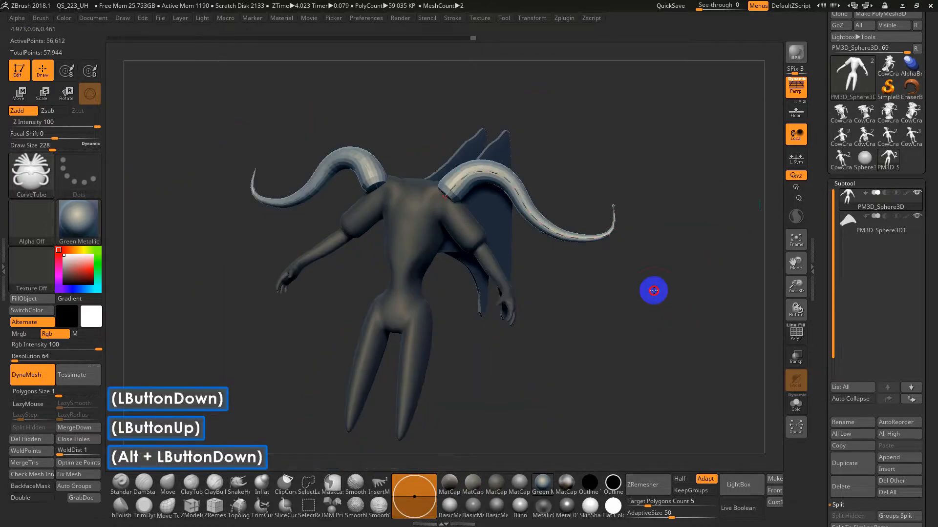
{"action": "left_click", "coordinate": [470, 184]}
{"action": "left_click_drag", "start_coordinate": [445, 196], "coordinate": [438, 212]}
{"action": "left_click_drag", "start_coordinate": [582, 268], "coordinate": [500, 261], "text": "shift"}
{"action": "left_click_drag", "start_coordinate": [457, 216], "coordinate": [490, 221]}
{"action": "left_click_drag", "start_coordinate": [513, 261], "coordinate": [597, 266]}
{"action": "left_click_drag", "start_coordinate": [634, 266], "coordinate": [582, 251]}
{"action": "left_click_drag", "start_coordinate": [638, 283], "coordinate": [694, 278]}
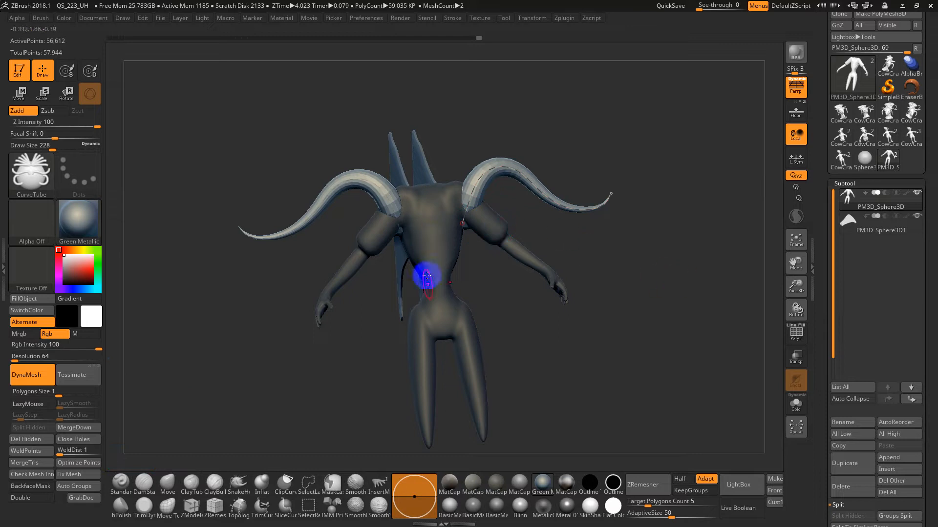
{"action": "left_click", "coordinate": [432, 280]}
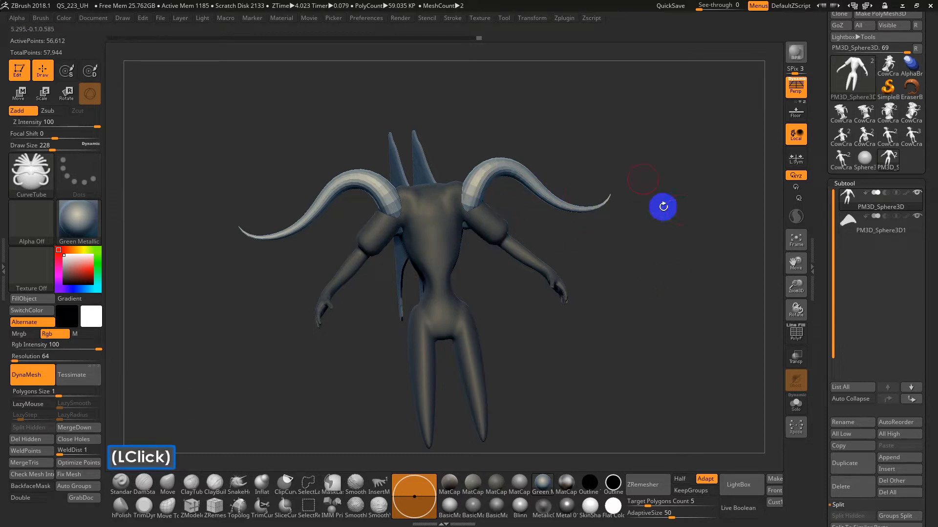
Split the unmasked horn tubes off the body into their own subtool
{"action": "left_click", "coordinate": [452, 18]}
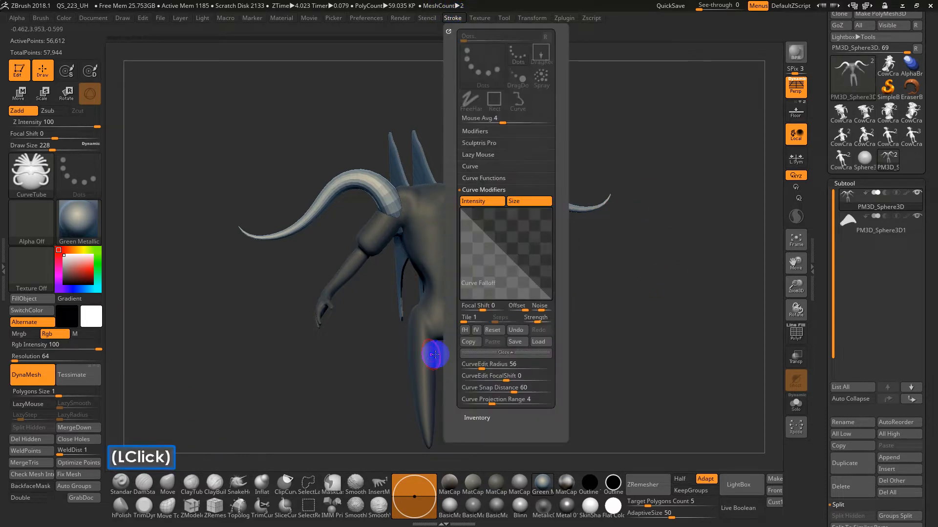
{"action": "left_click", "coordinate": [479, 179]}
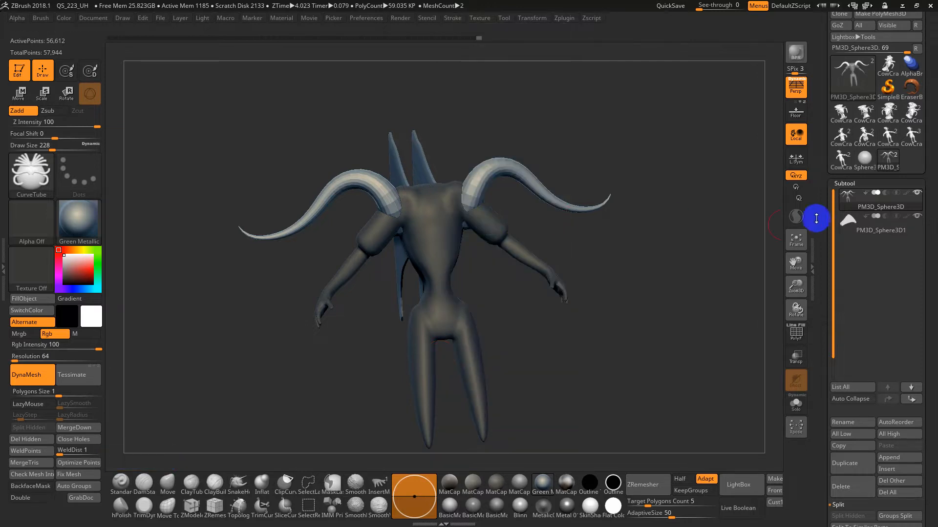
{"action": "left_click_drag", "start_coordinate": [823, 294], "coordinate": [816, 244]}
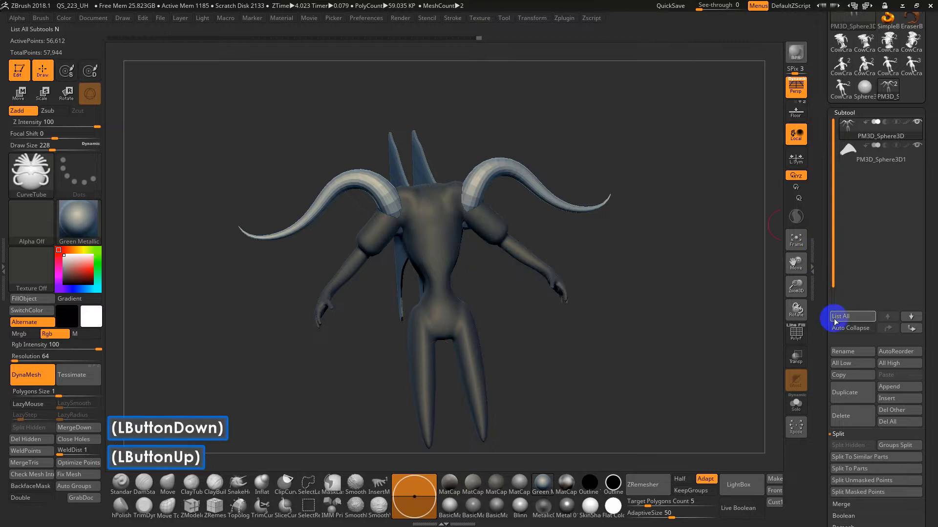
{"action": "left_click_drag", "start_coordinate": [816, 362], "coordinate": [819, 340]}
{"action": "left_click", "coordinate": [863, 481]}
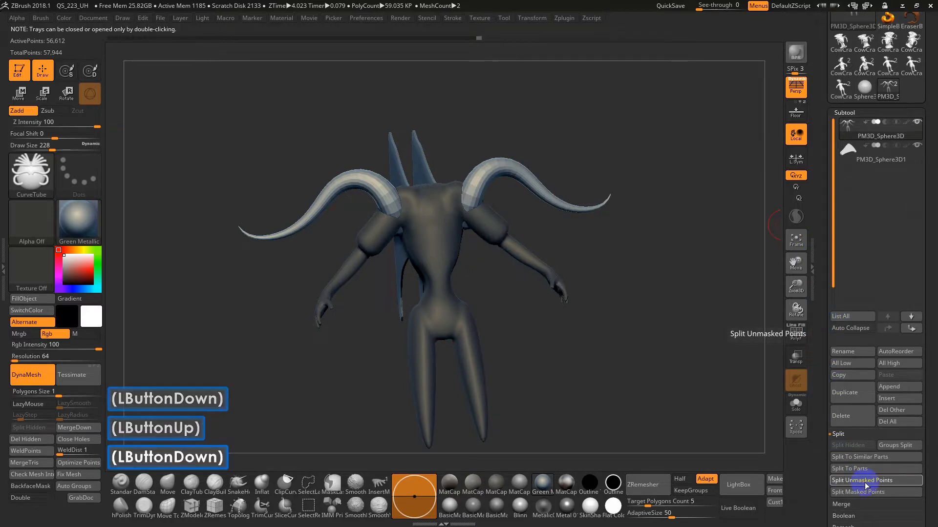
Select the new horns subtool and reposition it with the Move gizmo at the inner shoulders beside the neck base
{"action": "left_click", "coordinate": [851, 155]}
{"action": "mouse_move", "coordinate": [600, 230]}
{"action": "left_mouse_down"}
{"action": "mouse_move", "coordinate": [634, 224]}
{"action": "mouse_move", "coordinate": [601, 230]}
{"action": "left_mouse_up"}
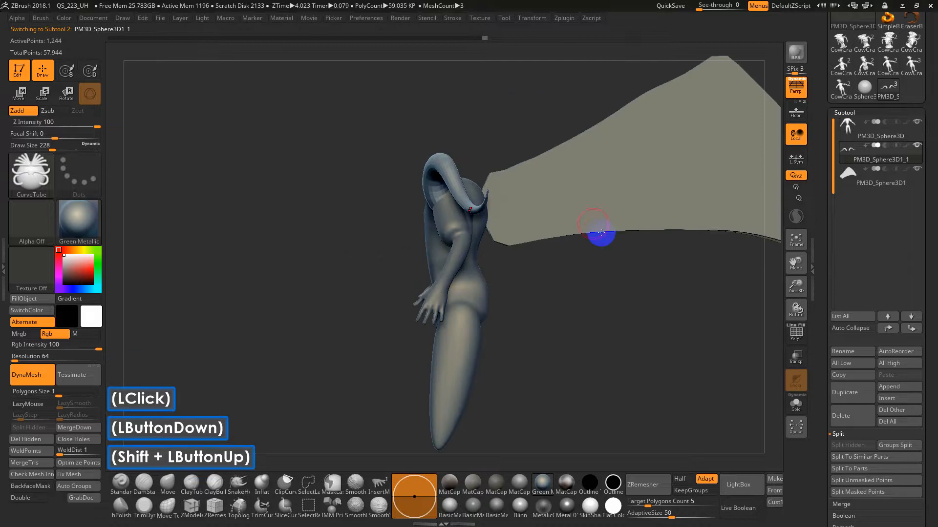
{"action": "key", "text": "w"}
{"action": "left_click_drag", "start_coordinate": [486, 210], "coordinate": [460, 157]}
{"action": "left_click_drag", "start_coordinate": [552, 298], "coordinate": [617, 301]}
{"action": "left_click_drag", "start_coordinate": [483, 194], "coordinate": [462, 192]}
{"action": "left_click_drag", "start_coordinate": [539, 240], "coordinate": [472, 229]}
{"action": "mouse_move", "coordinate": [421, 193]}
{"action": "left_mouse_down"}
{"action": "mouse_move", "coordinate": [413, 193]}
{"action": "mouse_move", "coordinate": [431, 190]}
{"action": "left_mouse_up"}
{"action": "left_click_drag", "start_coordinate": [444, 156], "coordinate": [466, 158]}
{"action": "left_click_drag", "start_coordinate": [276, 203], "coordinate": [348, 219]}
{"action": "left_click_drag", "start_coordinate": [589, 202], "coordinate": [571, 205]}
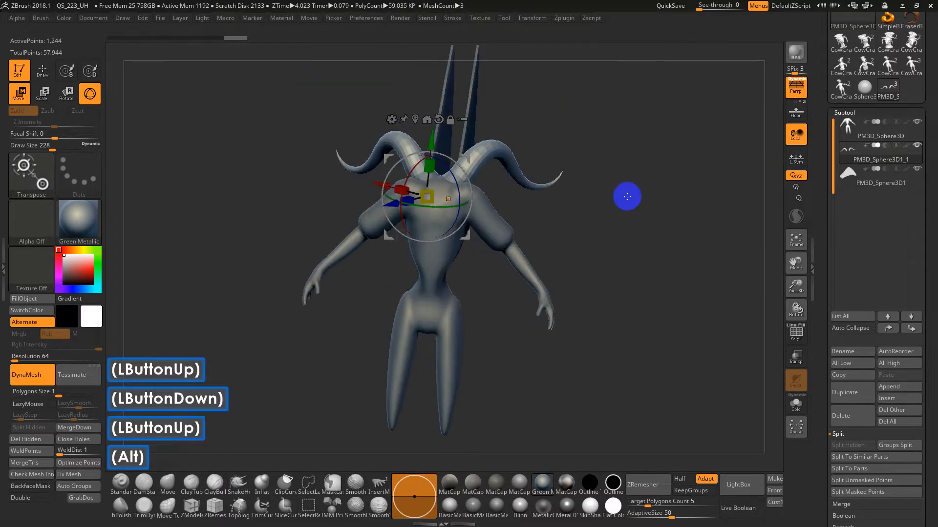
{"action": "left_click_drag", "start_coordinate": [626, 197], "coordinate": [582, 243], "text": "alt"}
{"action": "key", "text": "q"}
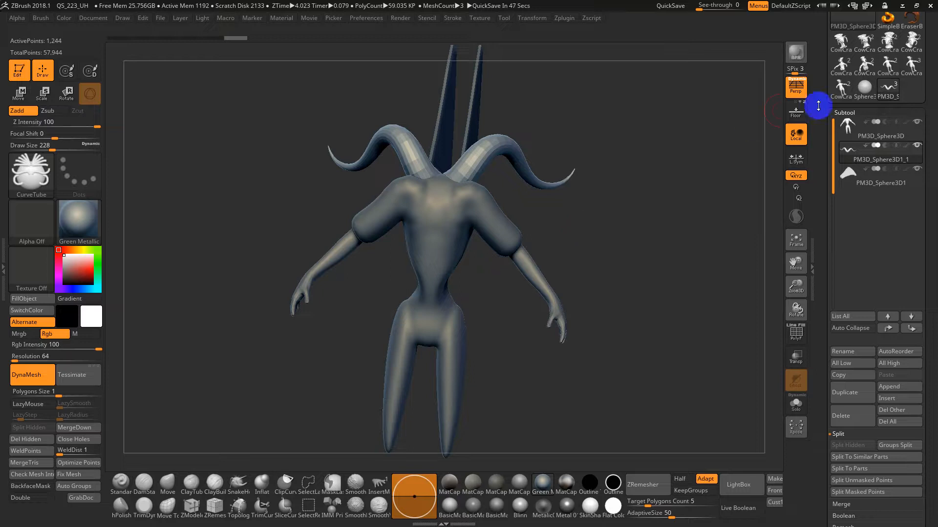
Switch to the CowCrap_05 head tool and examine it from several angles, isolating its eye spheres subtool
{"action": "left_click", "coordinate": [843, 41]}
{"action": "left_click", "coordinate": [909, 43]}
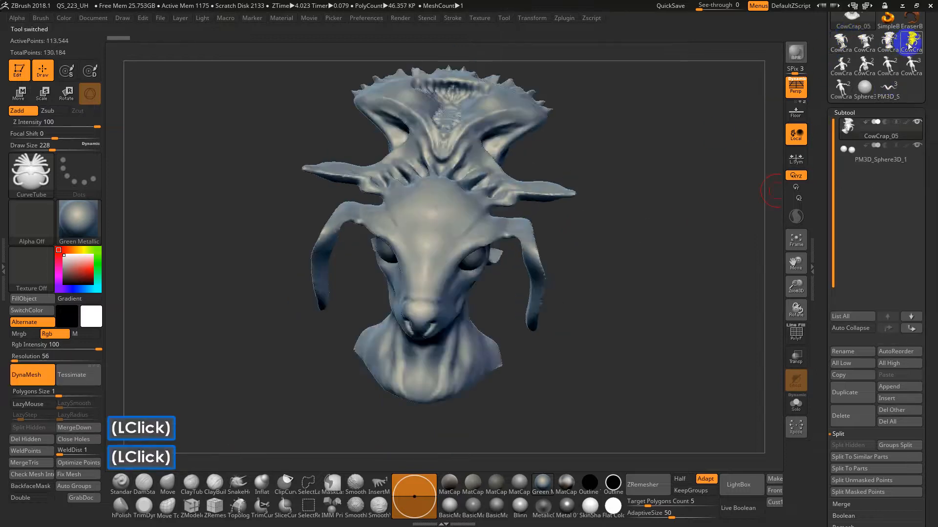
{"action": "left_click_drag", "start_coordinate": [709, 198], "coordinate": [641, 210]}
{"action": "left_click_drag", "start_coordinate": [642, 226], "coordinate": [600, 270], "text": "alt"}
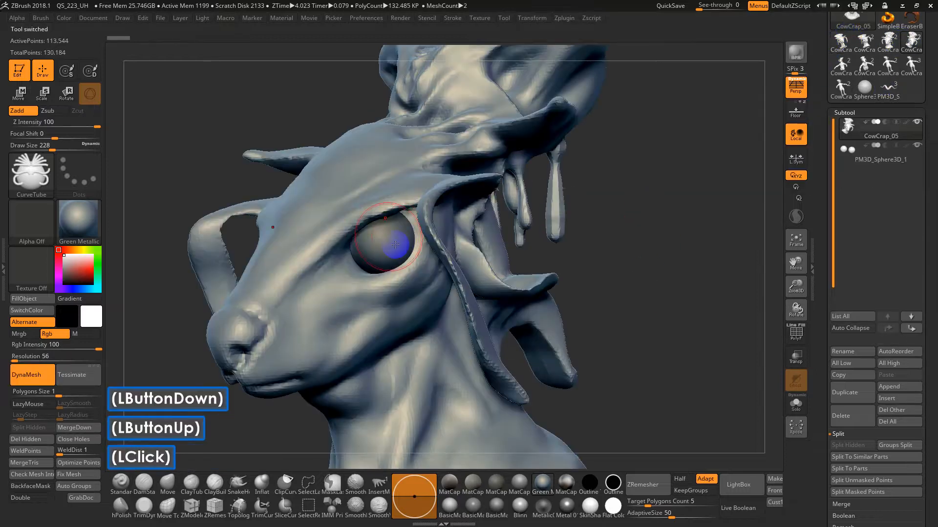
{"action": "left_click", "coordinate": [849, 151]}
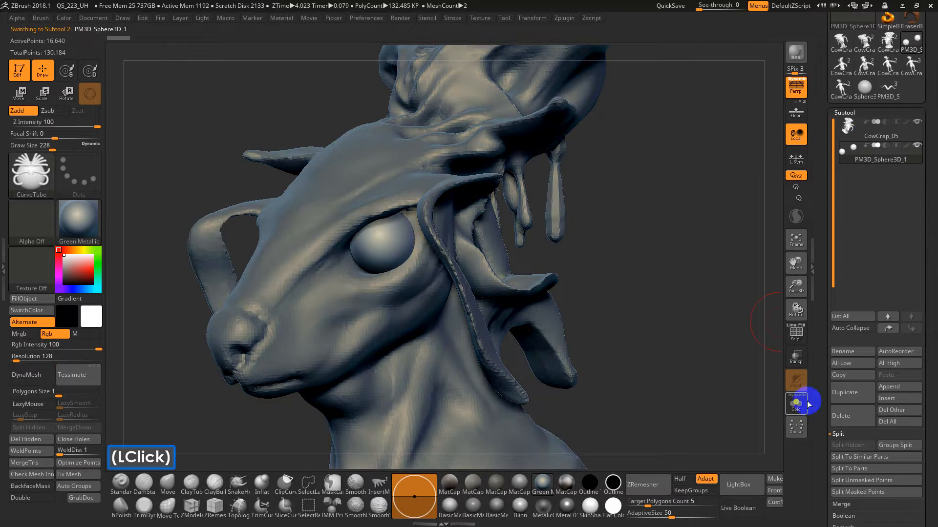
{"action": "left_click", "coordinate": [800, 403]}
{"action": "left_click_drag", "start_coordinate": [770, 376], "coordinate": [665, 280]}
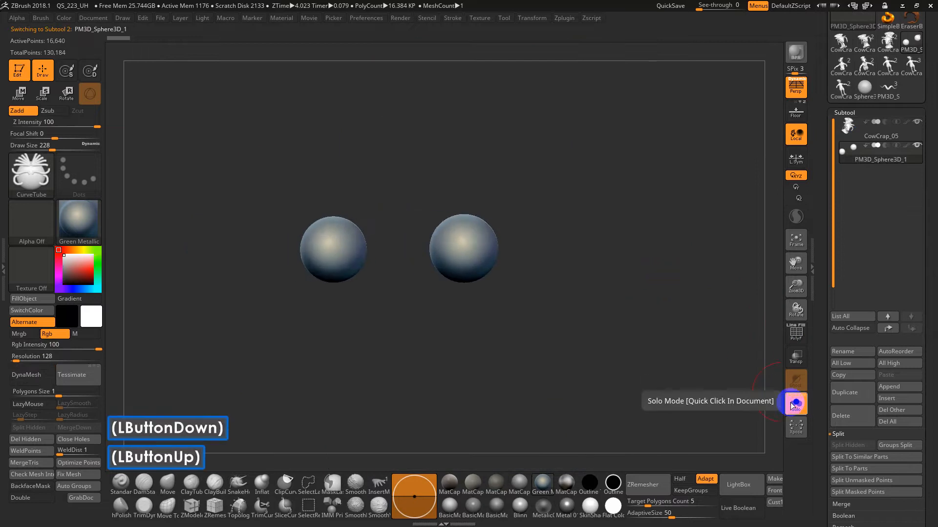
{"action": "left_click", "coordinate": [795, 403]}
{"action": "left_click", "coordinate": [848, 127]}
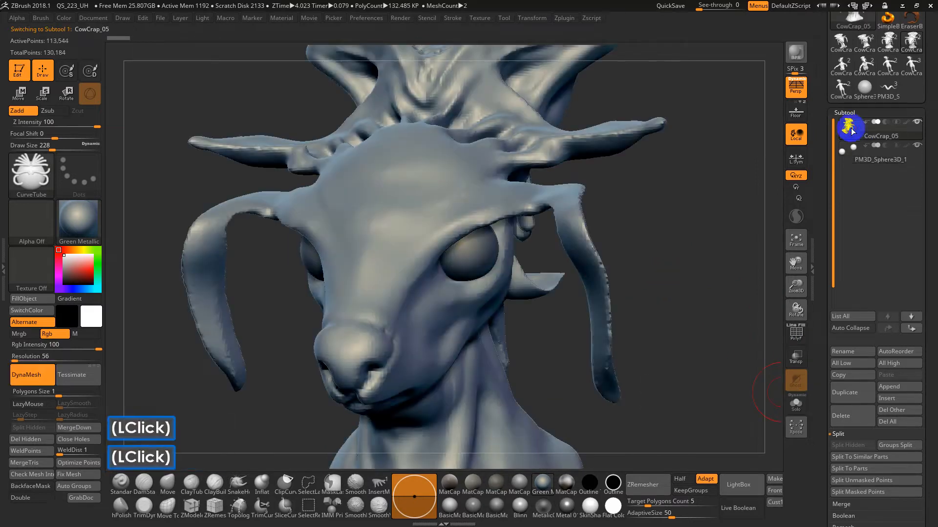
{"action": "left_click_drag", "start_coordinate": [674, 252], "coordinate": [640, 235], "text": "alt"}
{"action": "left_click", "coordinate": [632, 230], "text": "alt"}
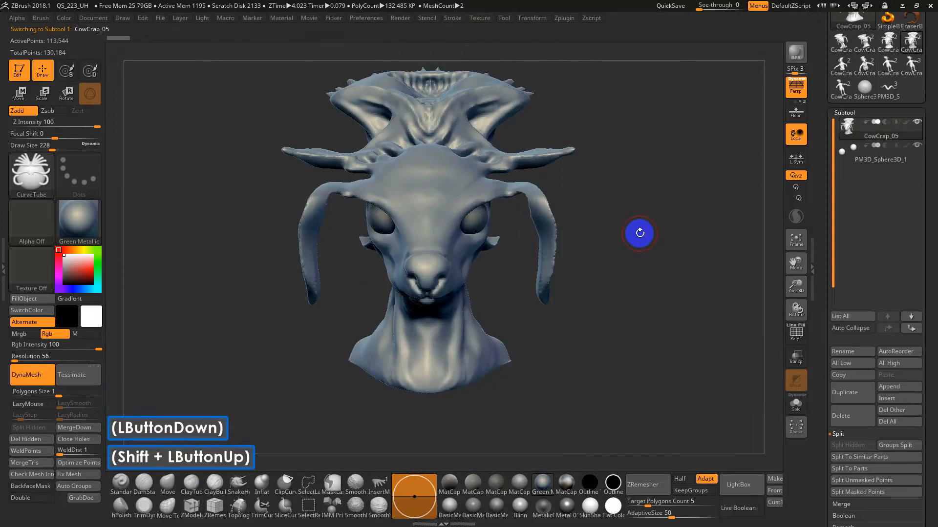
{"action": "key", "text": "super"}
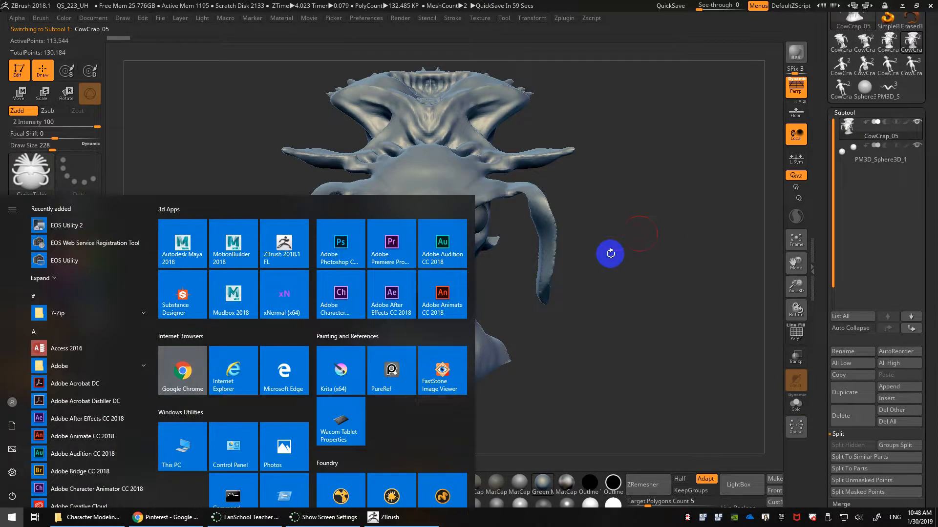
{"action": "left_click", "coordinate": [612, 261]}
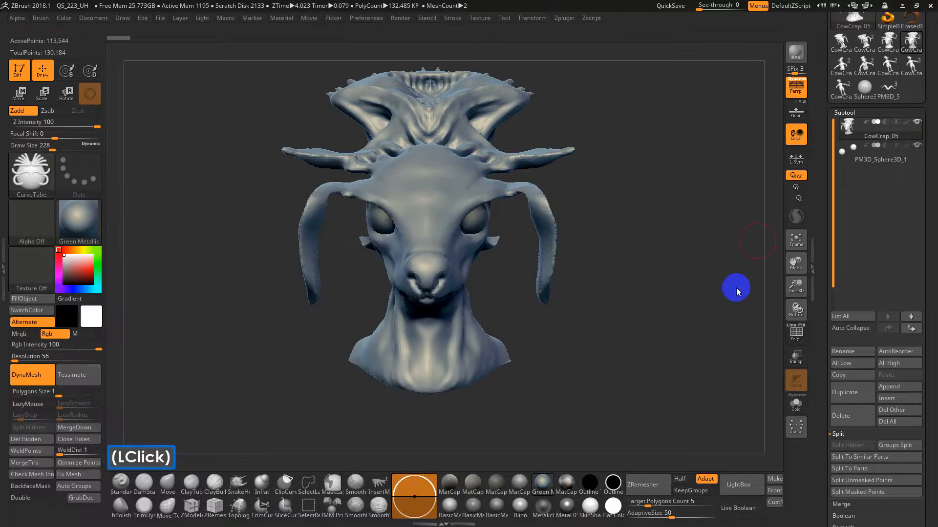
Return to the horned creature tool and apply the Outline Thin material to view it as a black silhouette
{"action": "left_click", "coordinate": [911, 65]}
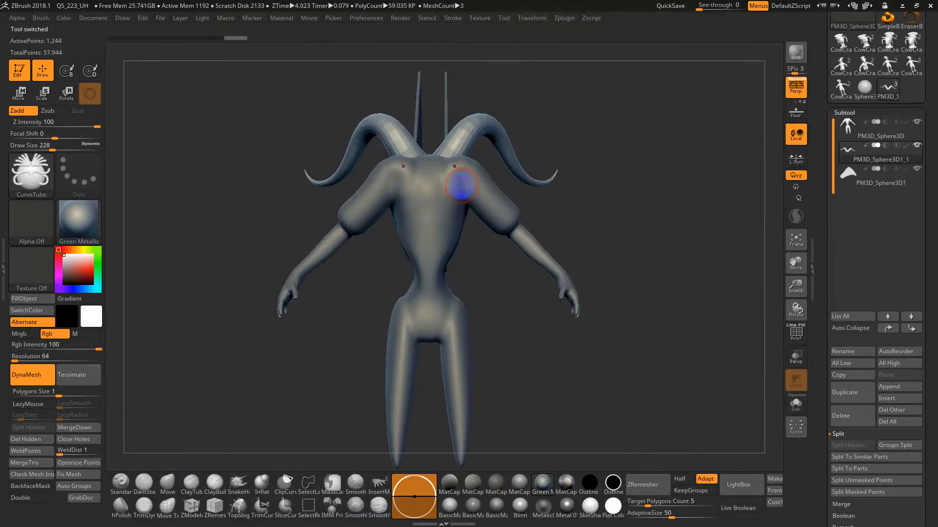
{"action": "left_click", "coordinate": [591, 486]}
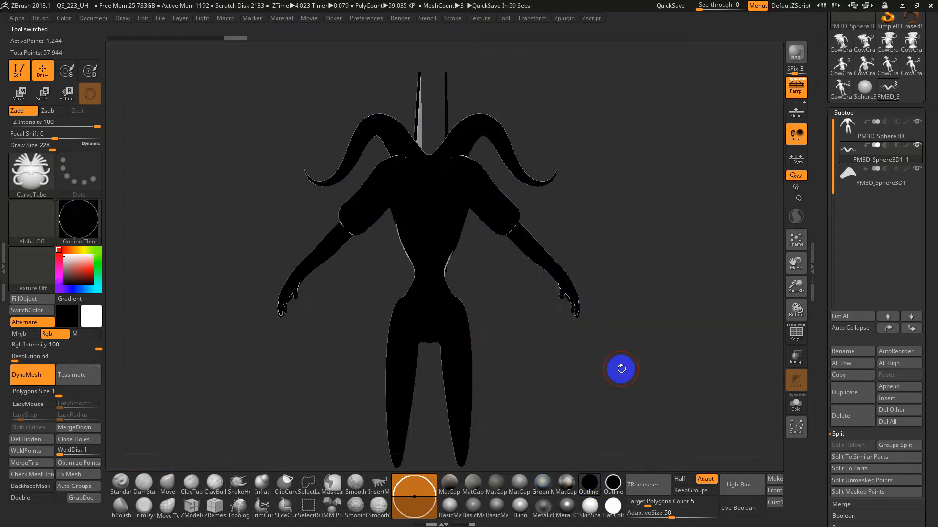
Switch to the Sphere3D primitive, set the draw size to 492, and convert the sphere to a PolyMesh3D
{"action": "left_click", "coordinate": [860, 89]}
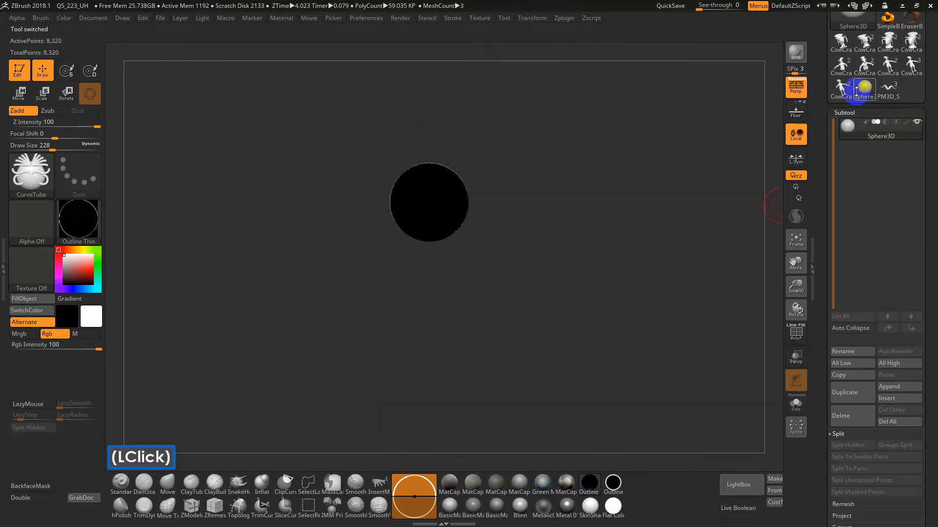
{"action": "left_click", "coordinate": [586, 251]}
{"action": "left_click_drag", "start_coordinate": [695, 159], "coordinate": [692, 223], "text": "alt"}
{"action": "left_click_drag", "start_coordinate": [839, 95], "coordinate": [825, 159]}
{"action": "key", "text": "s"}
{"action": "left_click_drag", "start_coordinate": [543, 243], "coordinate": [527, 243]}
{"action": "left_click", "coordinate": [879, 52]}
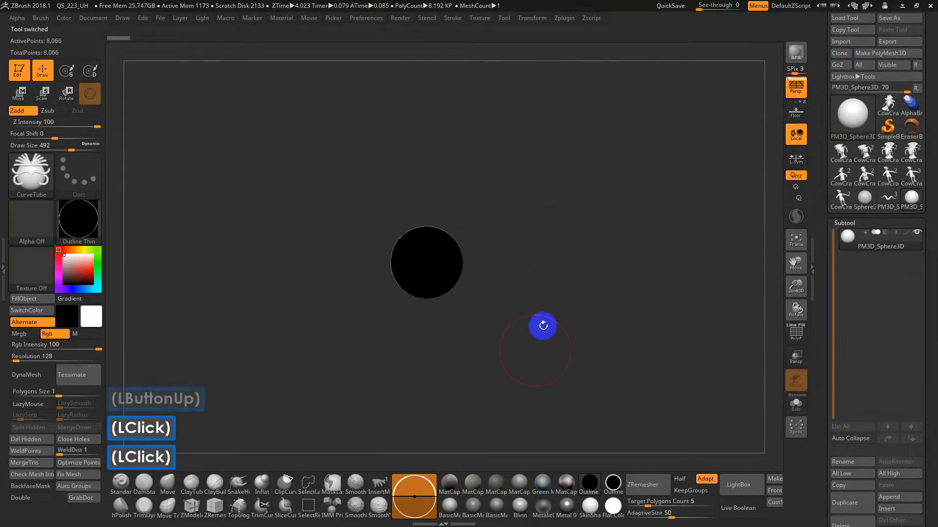
With SnakeHook at draw size 685 and symmetry on, pull side arms and a downward body from the sphere, smoothing the arms
{"action": "left_click", "coordinate": [238, 485]}
{"action": "key", "text": "s"}
{"action": "mouse_move", "coordinate": [430, 236]}
{"action": "left_mouse_down"}
{"action": "mouse_move", "coordinate": [446, 240]}
{"action": "mouse_move", "coordinate": [557, 180]}
{"action": "left_mouse_up"}
{"action": "key", "text": "ctrl+z"}
{"action": "key", "text": "x"}
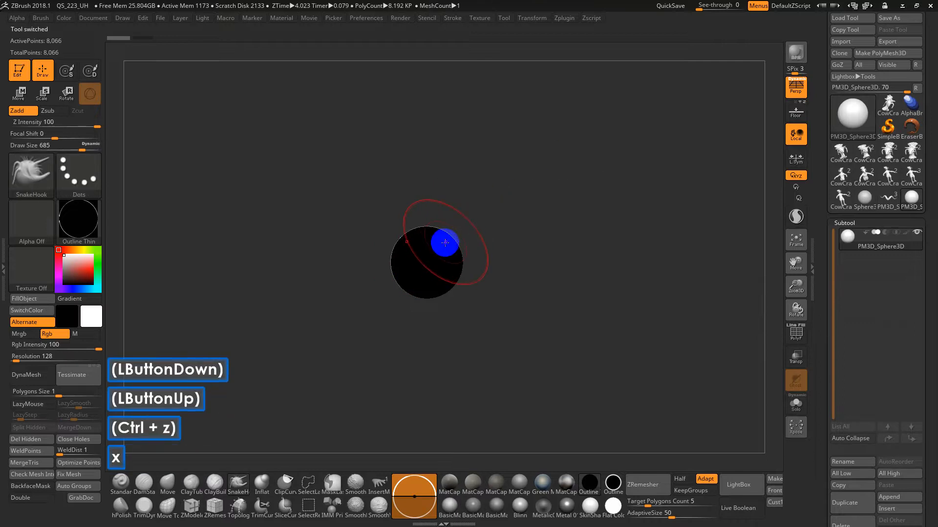
{"action": "mouse_move", "coordinate": [444, 243]}
{"action": "left_mouse_down"}
{"action": "mouse_move", "coordinate": [479, 206]}
{"action": "mouse_move", "coordinate": [608, 202]}
{"action": "left_mouse_up"}
{"action": "left_click_drag", "start_coordinate": [430, 267], "coordinate": [441, 361]}
{"action": "left_click_drag", "start_coordinate": [572, 183], "coordinate": [573, 184], "text": "shift"}
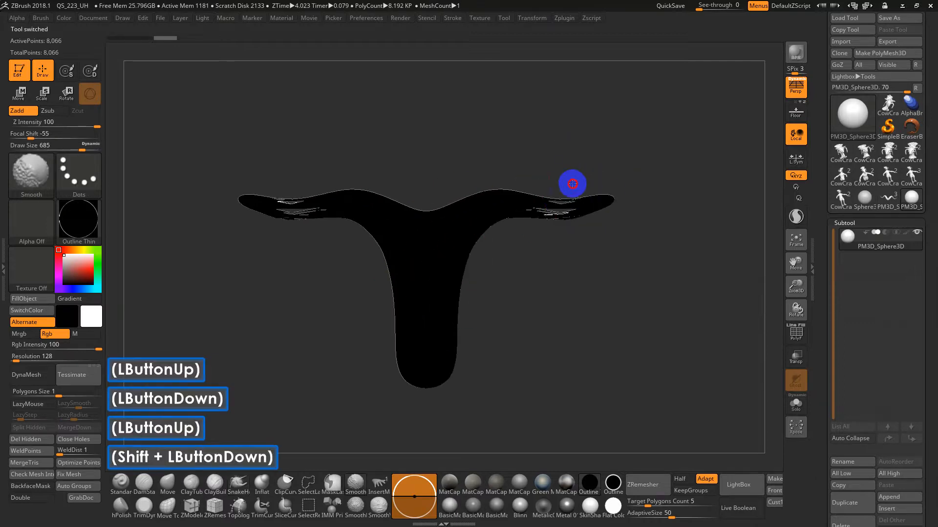
{"action": "mouse_move", "coordinate": [540, 216]}
{"action": "left_mouse_down", "text": "shift"}
{"action": "mouse_move", "coordinate": [532, 205]}
{"action": "mouse_move", "coordinate": [508, 210]}
{"action": "left_mouse_up", "text": "shift"}
Shrink the T-shaped silhouette and snapshot it onto the canvas beside the live model
{"action": "mouse_move", "coordinate": [578, 331]}
{"action": "left_mouse_down", "text": "alt"}
{"action": "mouse_move", "coordinate": [557, 289]}
{"action": "mouse_move", "coordinate": [586, 297]}
{"action": "mouse_move", "coordinate": [472, 268]}
{"action": "mouse_move", "coordinate": [506, 258]}
{"action": "mouse_move", "coordinate": [386, 227]}
{"action": "mouse_move", "coordinate": [548, 258]}
{"action": "mouse_move", "coordinate": [583, 277]}
{"action": "left_mouse_up", "text": "alt"}
{"action": "key", "text": "shift"}
{"action": "key", "text": "shift+s"}
Begin saving the current tool to a new file and browse to the Data (D:) drive as its location
{"action": "left_click", "coordinate": [910, 20]}
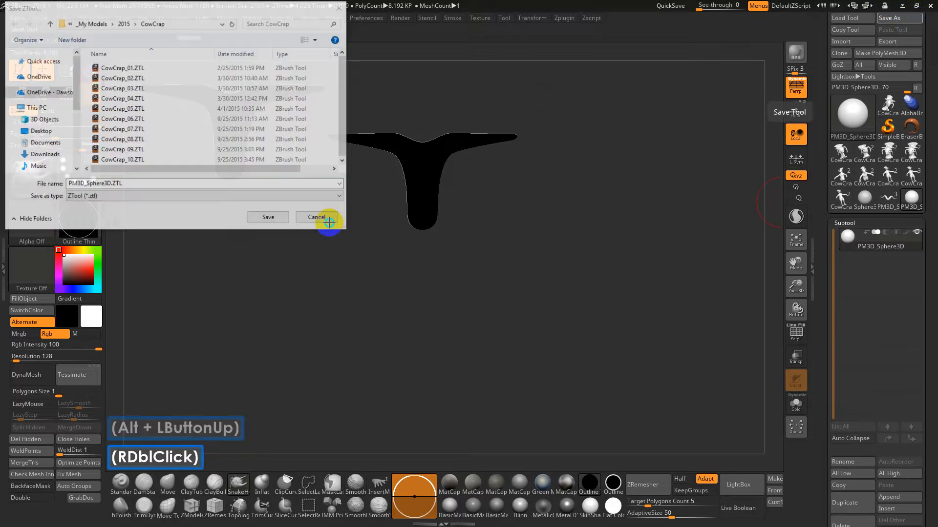
{"action": "left_click", "coordinate": [324, 220]}
{"action": "left_click", "coordinate": [898, 17]}
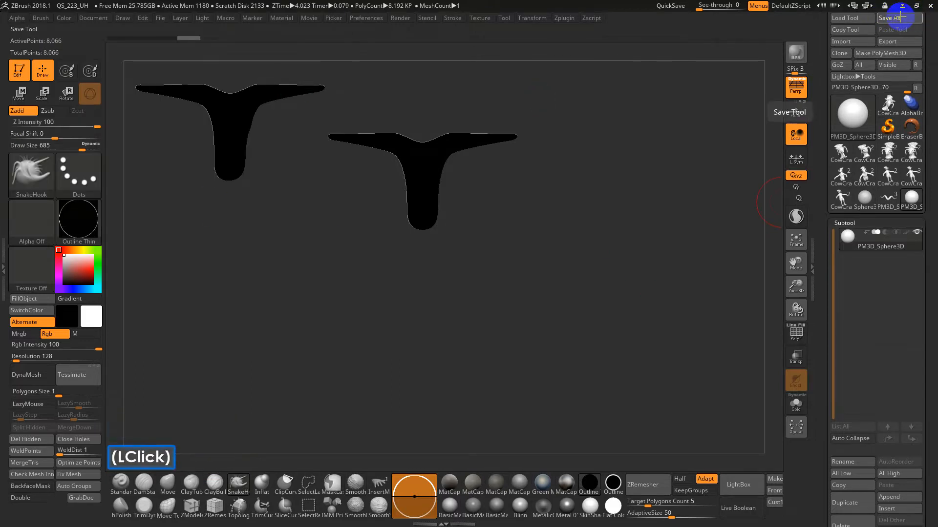
{"action": "key", "text": "alt+Tab"}
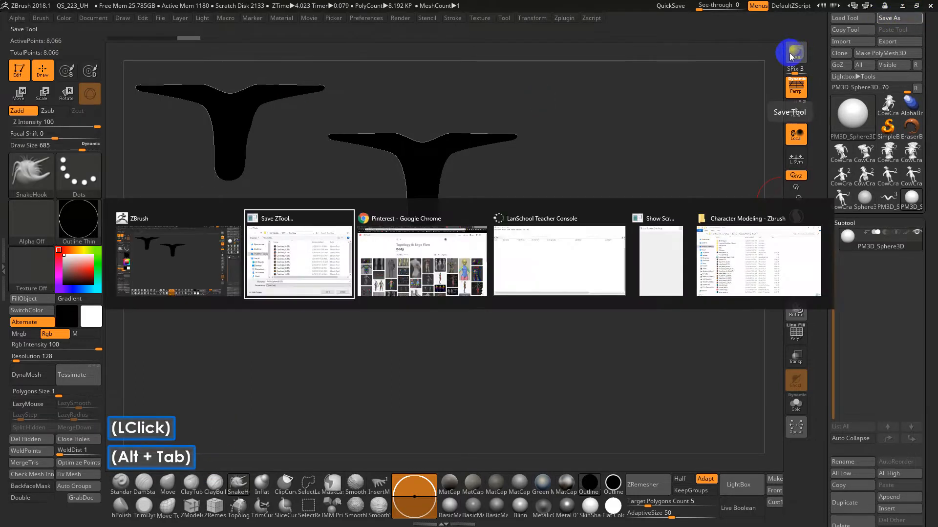
{"action": "scroll", "coordinate": [39, 117], "scroll_direction": "down", "scroll_amount": 4}
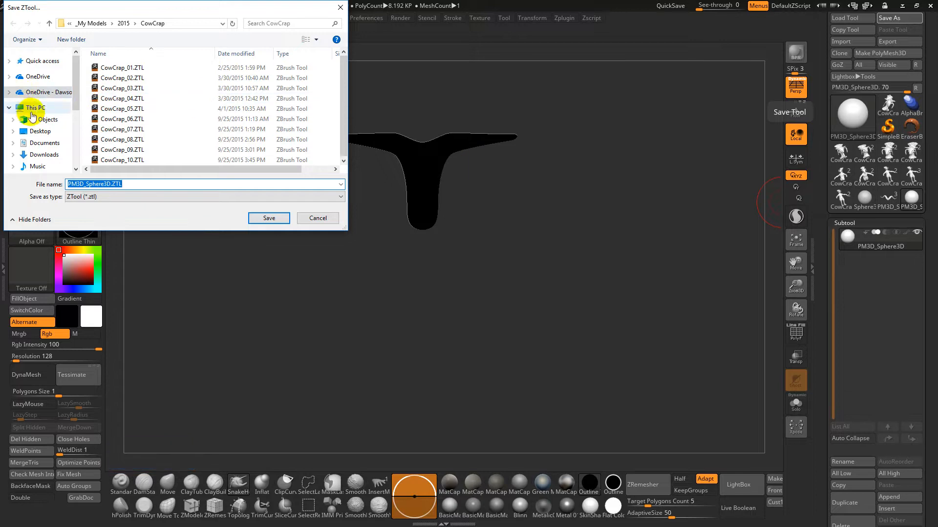
{"action": "left_click", "coordinate": [41, 146]}
{"action": "scroll", "coordinate": [125, 164], "scroll_direction": "down", "scroll_amount": 4}
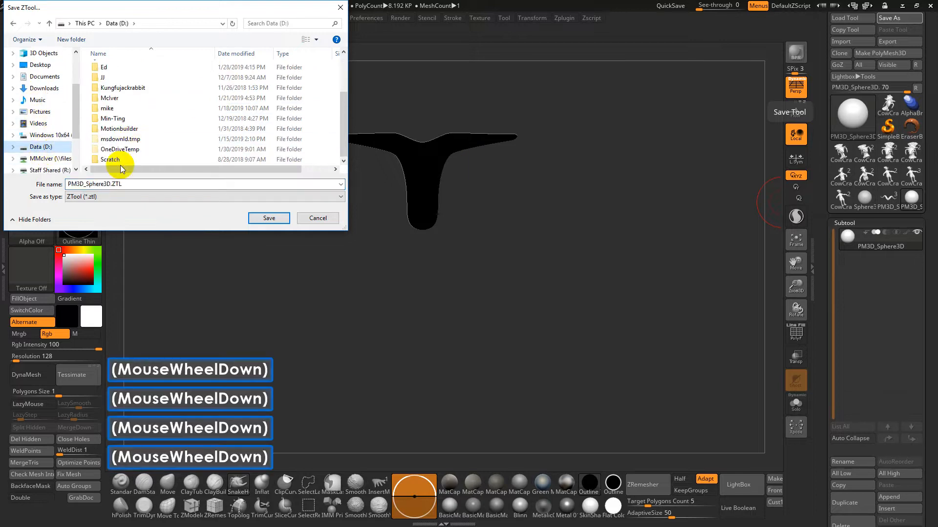
Name the tool file Concept1 and save it
{"action": "left_click", "coordinate": [125, 184]}
{"action": "type", "text": "Ciobn"}
{"action": "key", "text": "BackSpace"}
{"action": "key", "text": "BackSpace"}
{"action": "key", "text": "BackSpace"}
{"action": "key", "text": "BackSpace"}
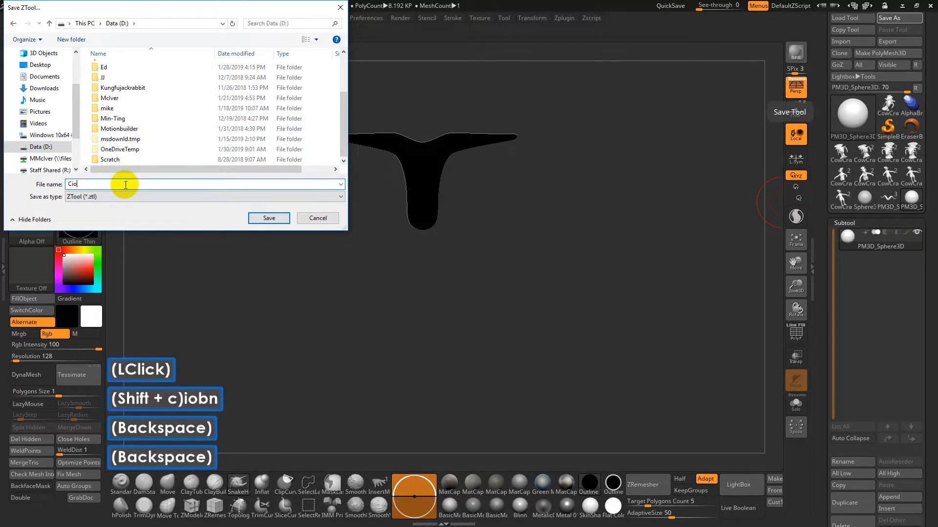
{"action": "type", "text": "oncept1"}
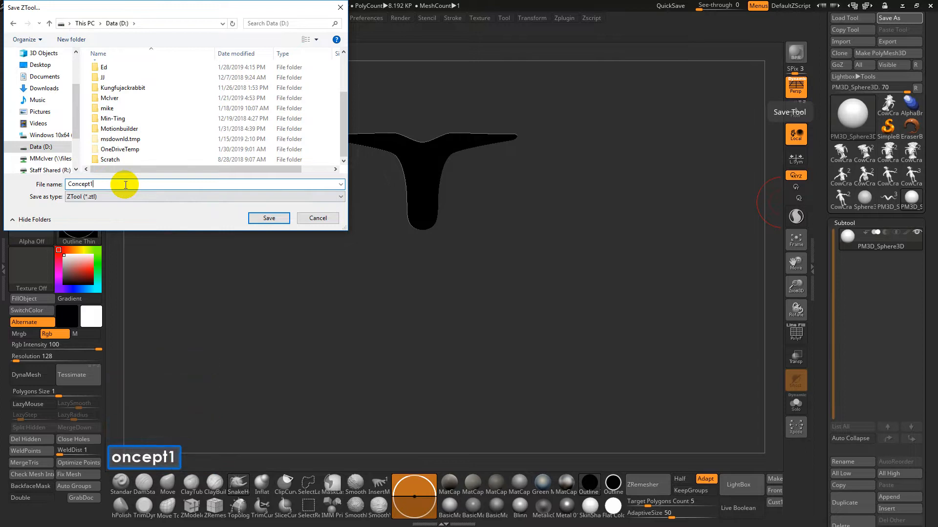
{"action": "key", "text": "Return"}
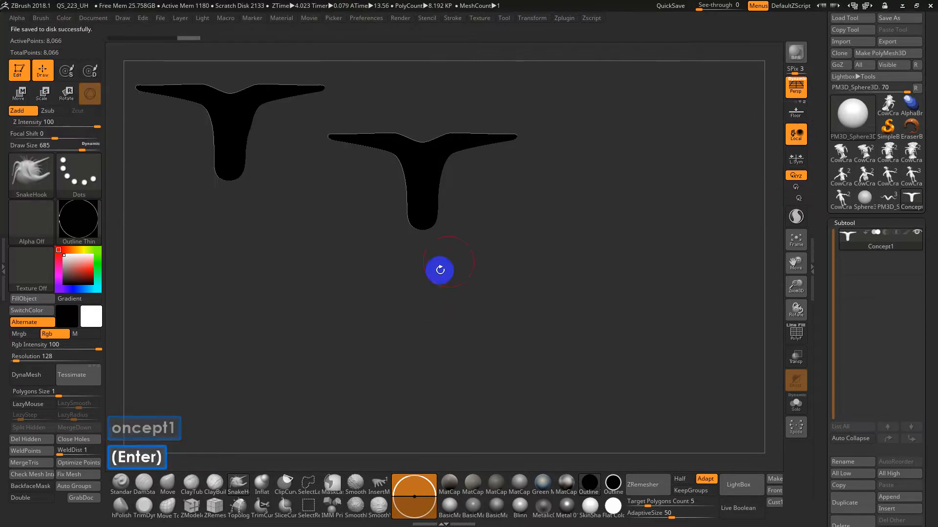
With SnakeHook at draw size 1000, pull the shoulders up, bend the arms downward, and stretch the body into a long, narrow stem
{"action": "key", "text": "s"}
{"action": "mouse_move", "coordinate": [442, 175]}
{"action": "left_mouse_down"}
{"action": "mouse_move", "coordinate": [478, 161]}
{"action": "mouse_move", "coordinate": [457, 125]}
{"action": "mouse_move", "coordinate": [515, 136]}
{"action": "mouse_move", "coordinate": [490, 123]}
{"action": "mouse_move", "coordinate": [532, 157]}
{"action": "left_mouse_up"}
{"action": "mouse_move", "coordinate": [457, 108]}
{"action": "left_mouse_down", "text": "shift"}
{"action": "mouse_move", "coordinate": [452, 94]}
{"action": "mouse_move", "coordinate": [503, 139]}
{"action": "left_mouse_up", "text": "shift"}
{"action": "left_click_drag", "start_coordinate": [460, 139], "coordinate": [448, 117]}
{"action": "mouse_move", "coordinate": [434, 197]}
{"action": "left_mouse_down"}
{"action": "mouse_move", "coordinate": [423, 288]}
{"action": "mouse_move", "coordinate": [414, 180]}
{"action": "left_mouse_up"}
{"action": "mouse_move", "coordinate": [475, 207]}
{"action": "left_mouse_down"}
{"action": "mouse_move", "coordinate": [421, 229]}
{"action": "mouse_move", "coordinate": [524, 239]}
{"action": "left_mouse_up"}
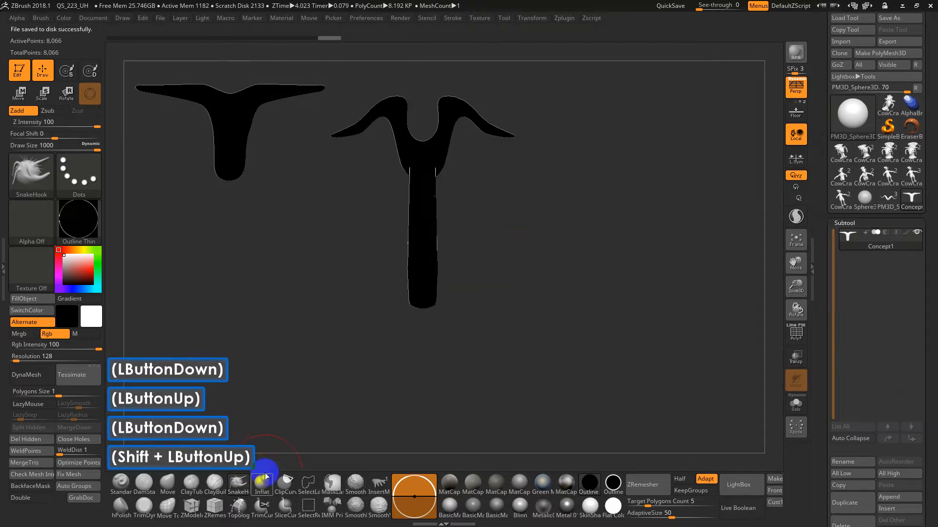
Clip both sides of the lower body to a taper with ClipCurve, and DynaMesh the result at resolution 128
{"action": "left_click", "coordinate": [290, 490]}
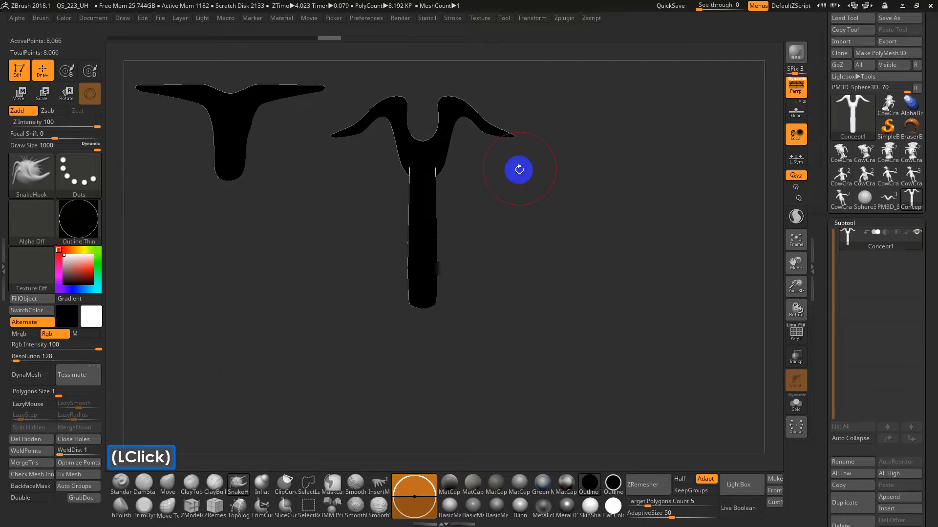
{"action": "left_click_drag", "start_coordinate": [473, 163], "coordinate": [473, 162], "text": "ctrl+shift"}
{"action": "left_click_drag", "start_coordinate": [416, 353], "coordinate": [434, 323], "text": "ctrl+shift"}
{"action": "left_click", "coordinate": [37, 377]}
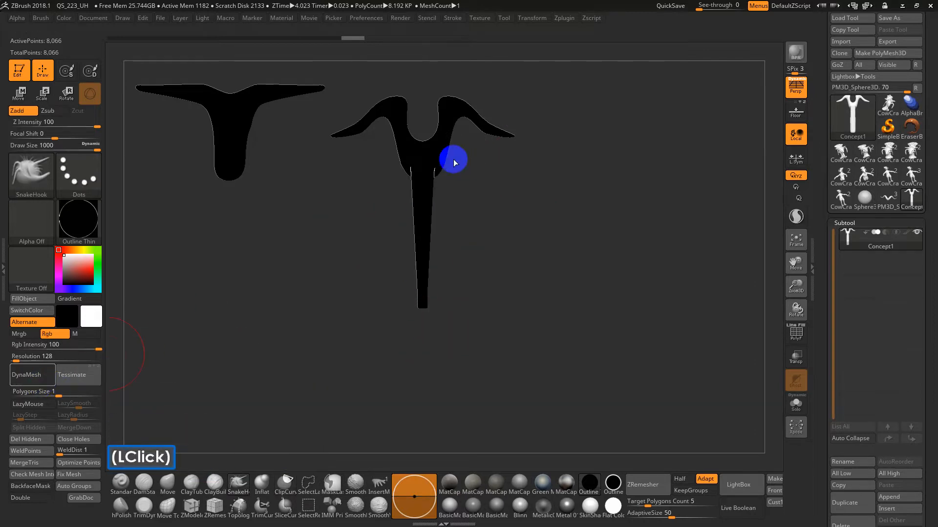
Shrink the tapered silhouette, snapshot it onto the canvas beside the first one, and move the live model clear of it
{"action": "key", "text": "alt"}
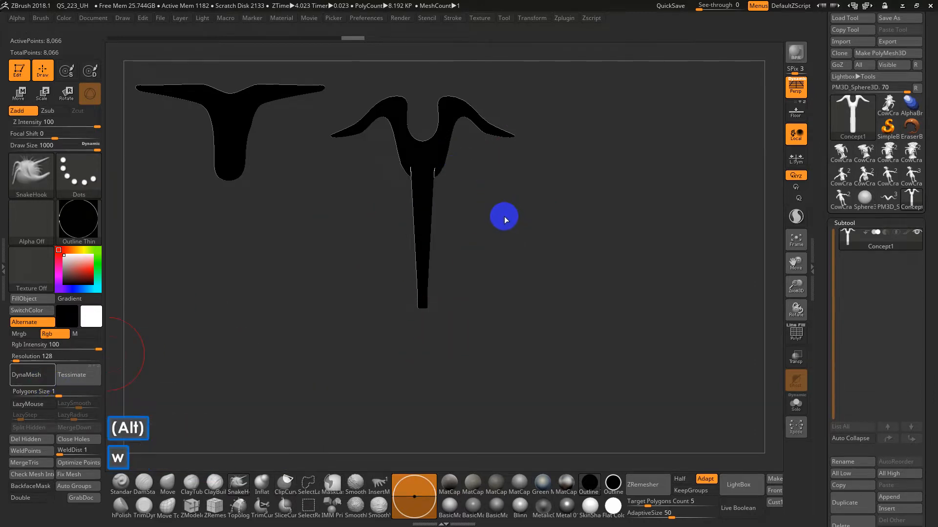
{"action": "left_click_drag", "start_coordinate": [508, 239], "coordinate": [665, 253], "text": "alt"}
{"action": "key", "text": "shift+s"}
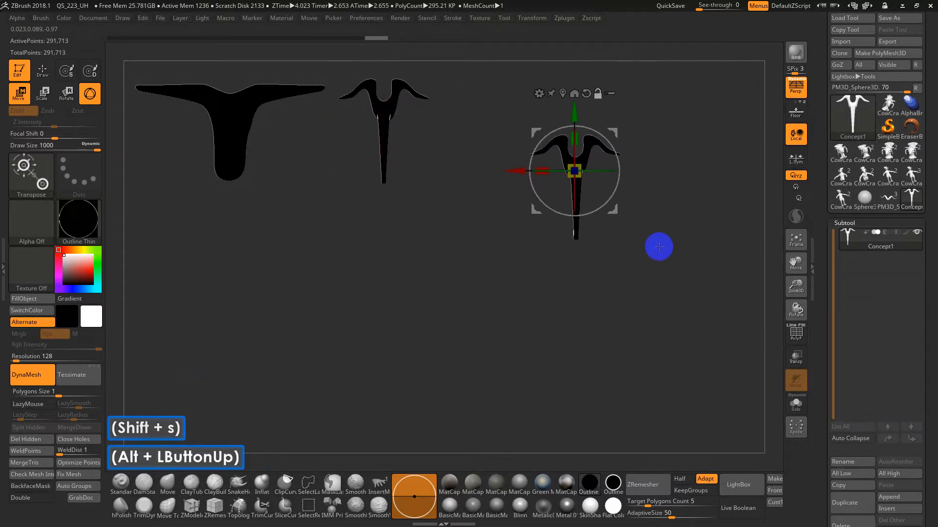
Save the tapered silhouette as a new tool file named Concept2
{"action": "left_click", "coordinate": [899, 20]}
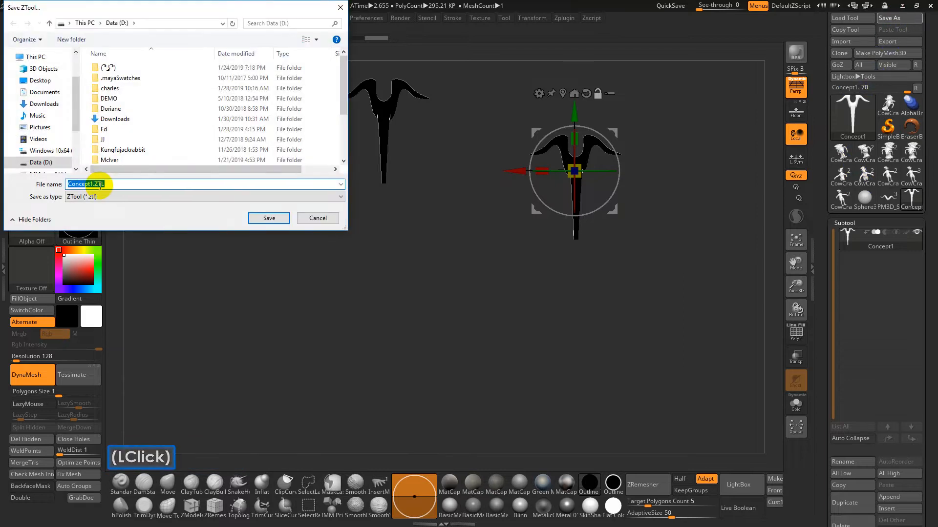
{"action": "left_click", "coordinate": [91, 184]}
{"action": "key", "text": "BackSpace"}
{"action": "type", "text": "2"}
{"action": "left_click", "coordinate": [264, 218]}
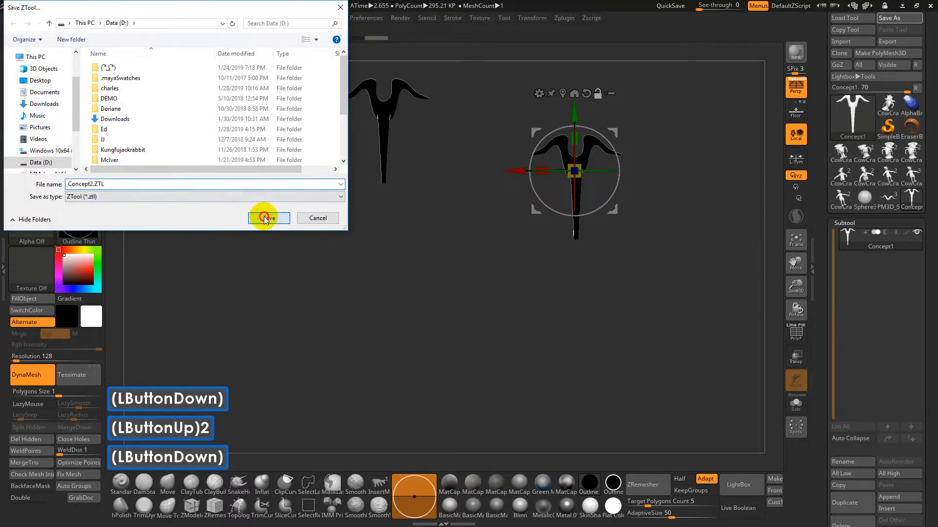
In side view, use the Move brush to pull the mid-body out into a forward bulge, and undo the extra pull below it
{"action": "left_click_drag", "start_coordinate": [427, 218], "coordinate": [430, 210], "text": "alt"}
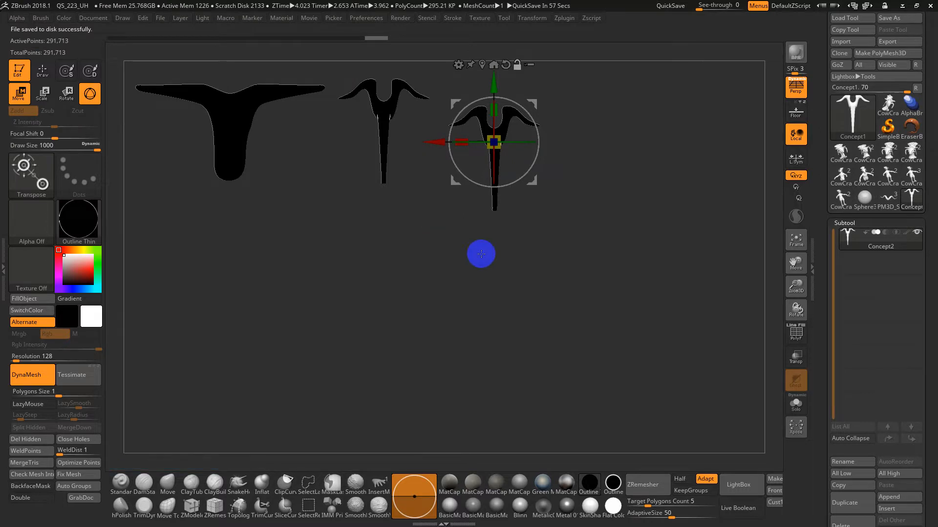
{"action": "left_click_drag", "start_coordinate": [481, 254], "coordinate": [462, 255]}
{"action": "left_click_drag", "start_coordinate": [462, 255], "coordinate": [518, 278], "text": "alt"}
{"action": "left_click_drag", "start_coordinate": [518, 278], "coordinate": [557, 298], "text": "alt"}
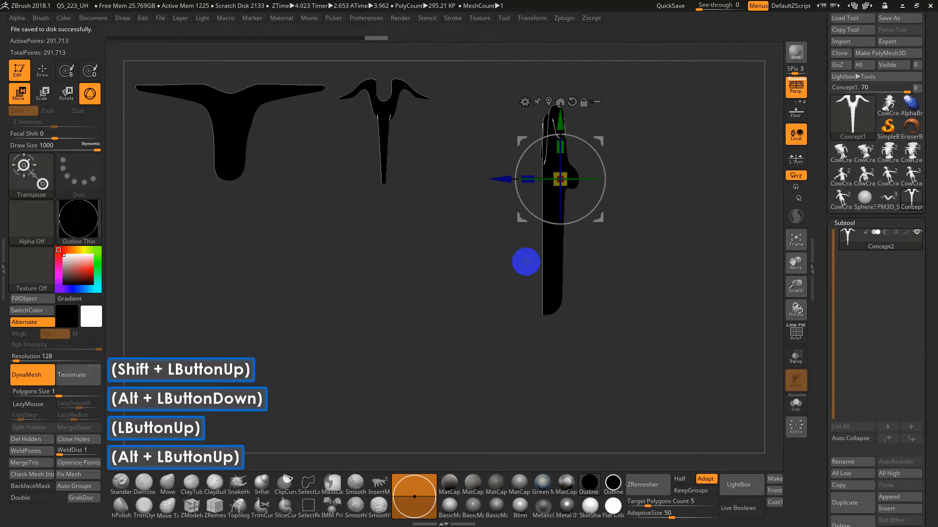
{"action": "key", "text": "q"}
{"action": "key", "text": "s"}
{"action": "left_click", "coordinate": [530, 235]}
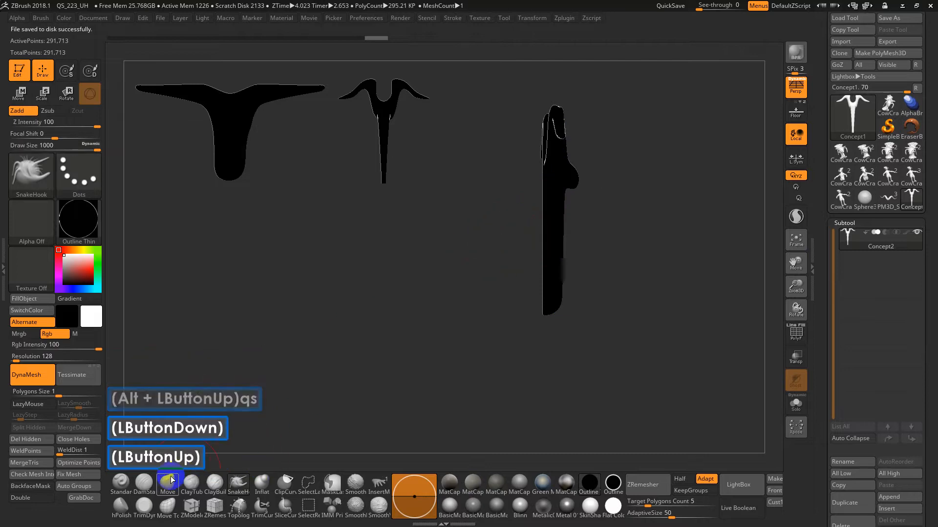
{"action": "left_click", "coordinate": [171, 480]}
{"action": "key", "text": "s"}
{"action": "left_click", "coordinate": [556, 187]}
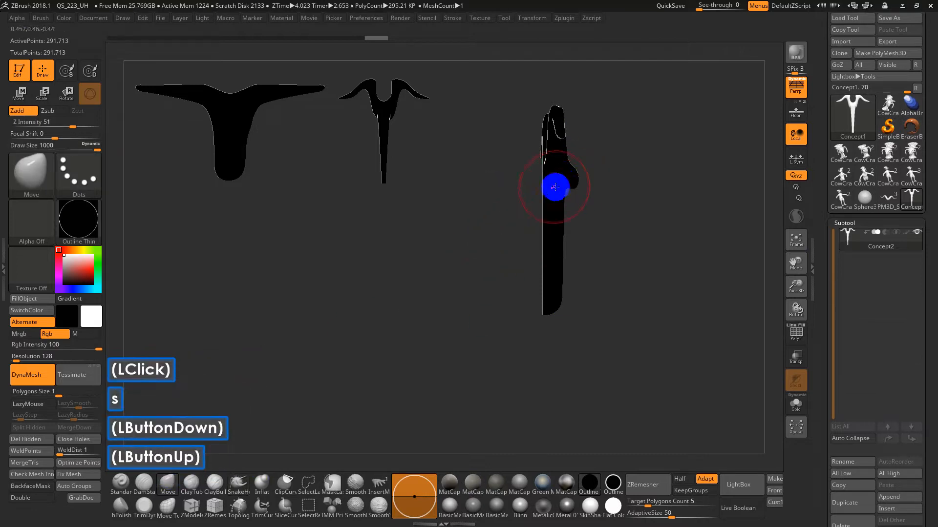
{"action": "mouse_move", "coordinate": [556, 187]}
{"action": "left_mouse_down"}
{"action": "mouse_move", "coordinate": [511, 182]}
{"action": "mouse_move", "coordinate": [497, 240]}
{"action": "left_mouse_up"}
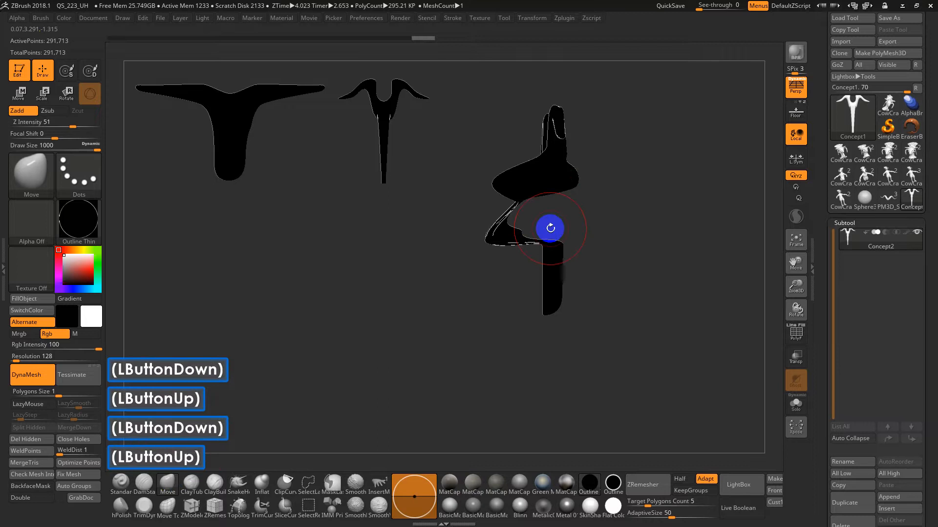
{"action": "key", "text": "ctrl+z"}
Select the IMM Primitives brush to view its insertable meshes
{"action": "key", "text": "b"}
{"action": "key", "text": "i"}
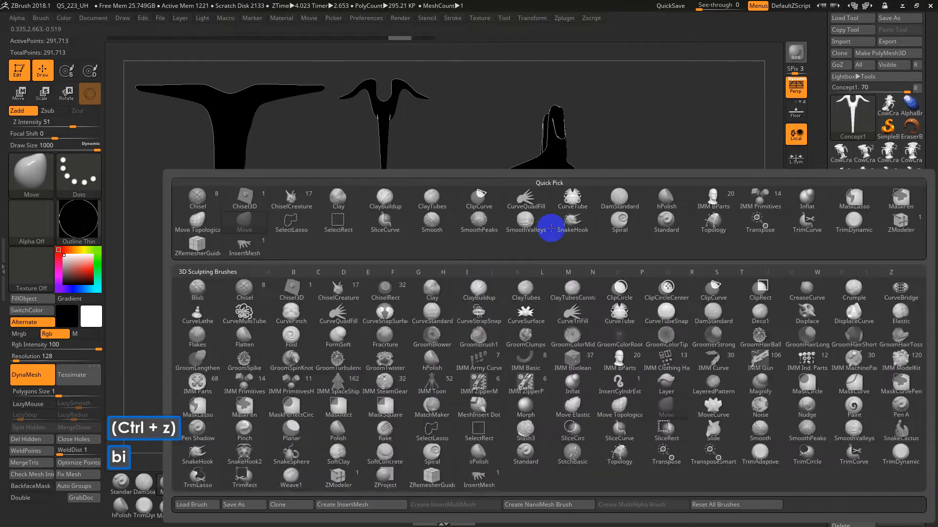
{"action": "left_click", "coordinate": [245, 382]}
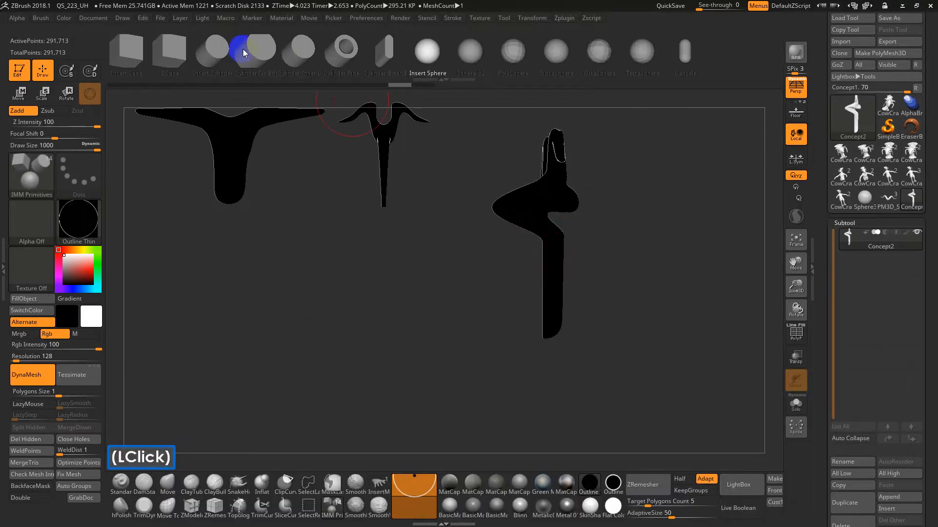
{"action": "left_click_drag", "start_coordinate": [660, 229], "coordinate": [686, 246]}
Switch to the CowCrap_02 tool and apply the Green Metallic material in place of the silhouette material
{"action": "left_click", "coordinate": [841, 154]}
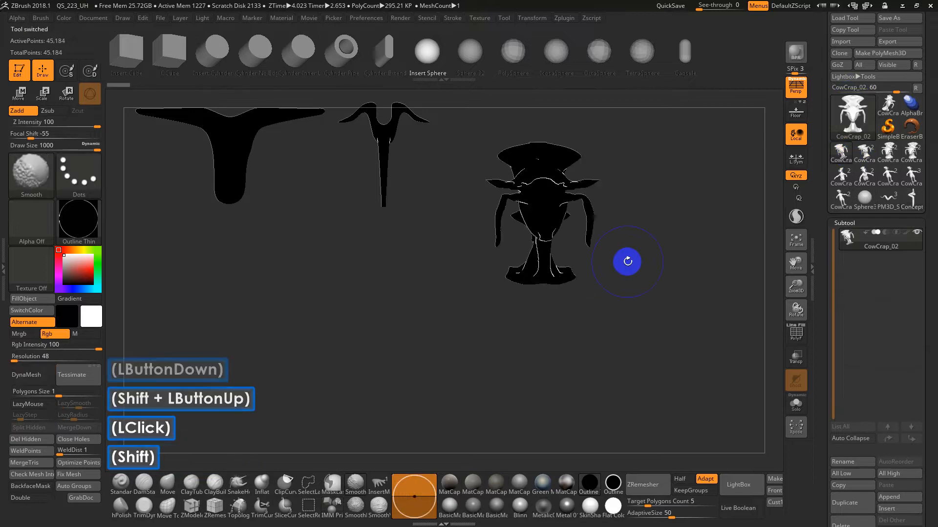
{"action": "key", "text": "shift+f"}
{"action": "key", "text": "shift+f"}
{"action": "left_click", "coordinate": [542, 483]}
{"action": "mouse_move", "coordinate": [605, 322]}
{"action": "left_mouse_down"}
{"action": "mouse_move", "coordinate": [621, 288]}
{"action": "mouse_move", "coordinate": [767, 227]}
{"action": "left_mouse_up"}
Compare the saved CowCrap stages from CowCrap_03 to CowCrap_10, finishing with the full body of CowCrap_10 in front view
{"action": "left_click", "coordinate": [865, 191]}
{"action": "left_click_drag", "start_coordinate": [628, 272], "coordinate": [724, 333], "text": "alt"}
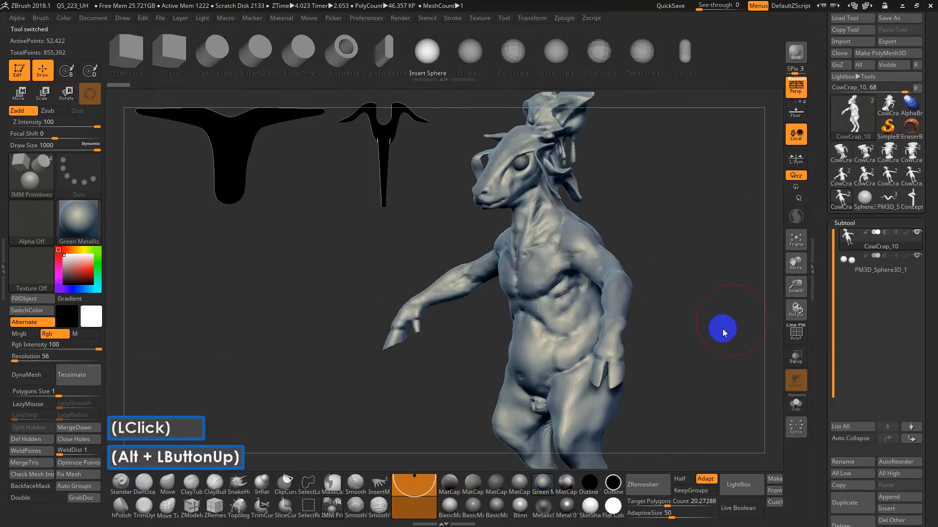
{"action": "left_click", "coordinate": [865, 159]}
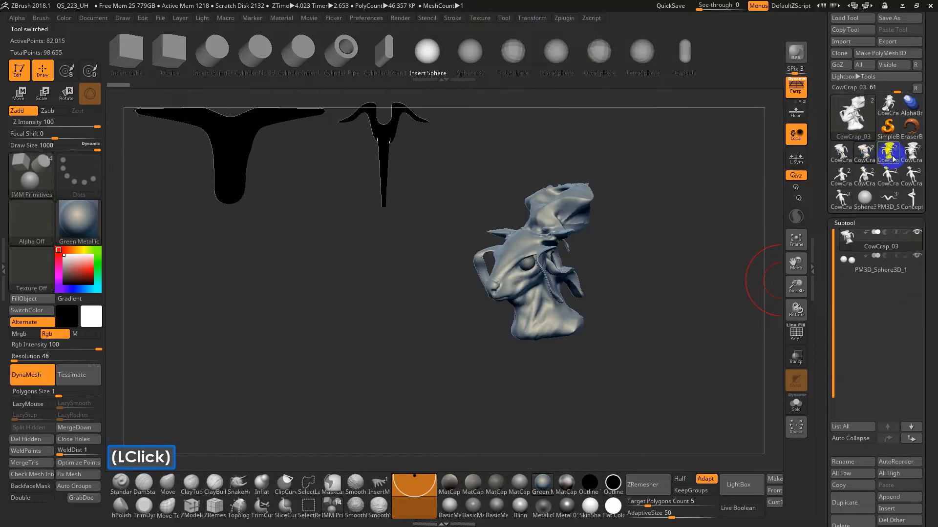
{"action": "left_click", "coordinate": [892, 155]}
{"action": "double_click", "coordinate": [897, 158]}
{"action": "left_click", "coordinate": [864, 176]}
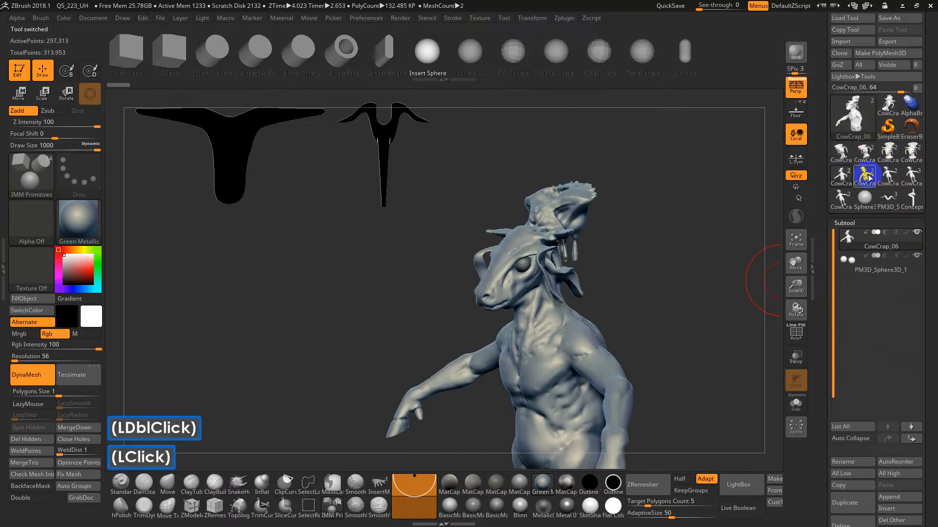
{"action": "left_click", "coordinate": [869, 178]}
{"action": "left_click", "coordinate": [912, 176]}
{"action": "left_click", "coordinate": [888, 191]}
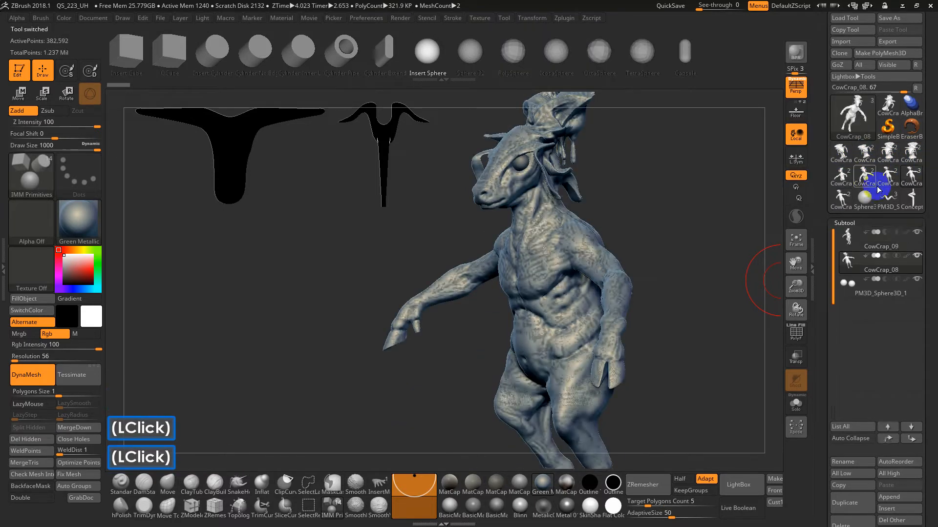
{"action": "left_click", "coordinate": [840, 197]}
{"action": "left_click_drag", "start_coordinate": [695, 212], "coordinate": [702, 188]}
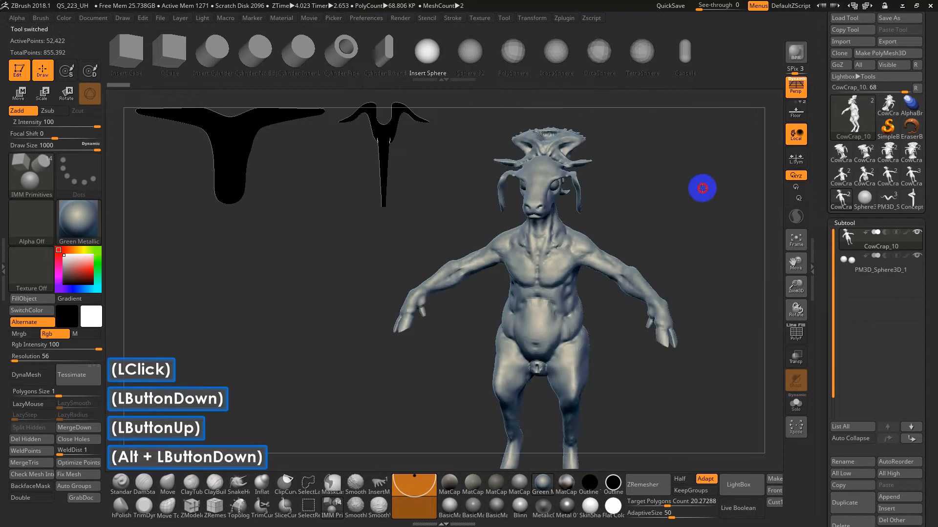
{"action": "left_click", "coordinate": [685, 196]}
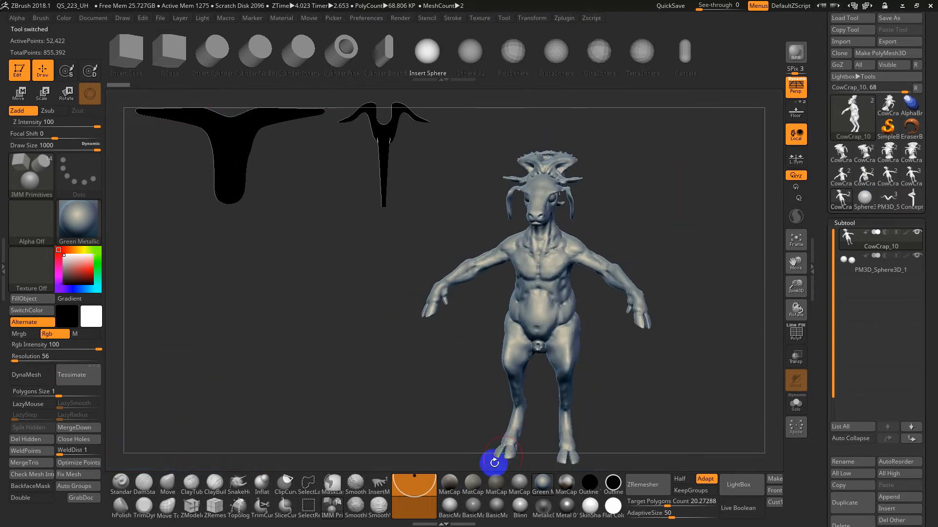
Select the Standard brush, clear the silhouette snapshots from the canvas, and undo the stray edit on the creature
{"action": "left_click", "coordinate": [120, 483]}
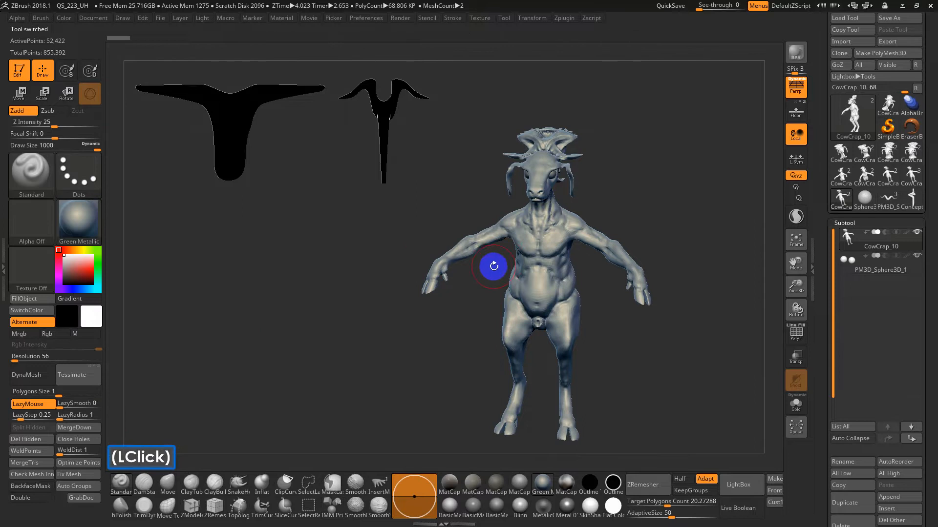
{"action": "key", "text": "ctrl+n"}
{"action": "key", "text": "ctrl+z"}
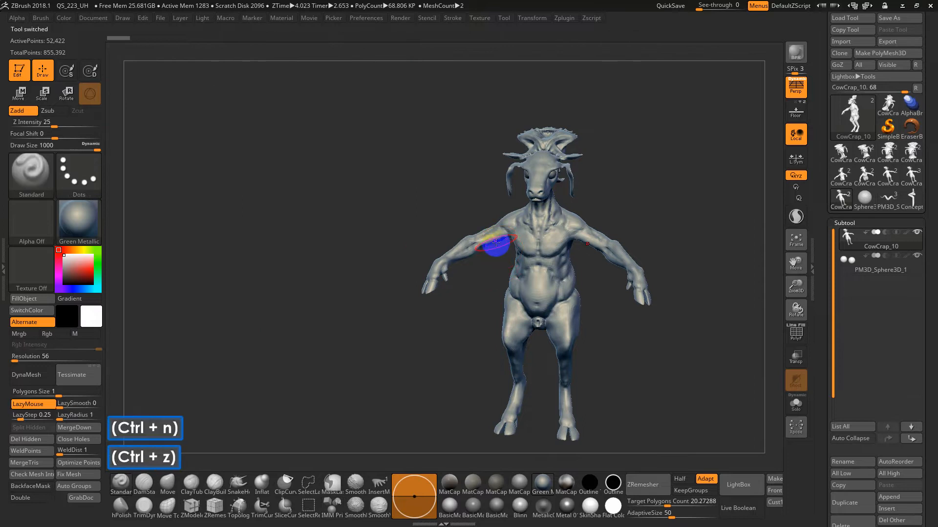
Switch to CowCrap_02 and snapshot it onto the canvas in front and three-quarter views, keeping the live model beside them
{"action": "left_click", "coordinate": [839, 154]}
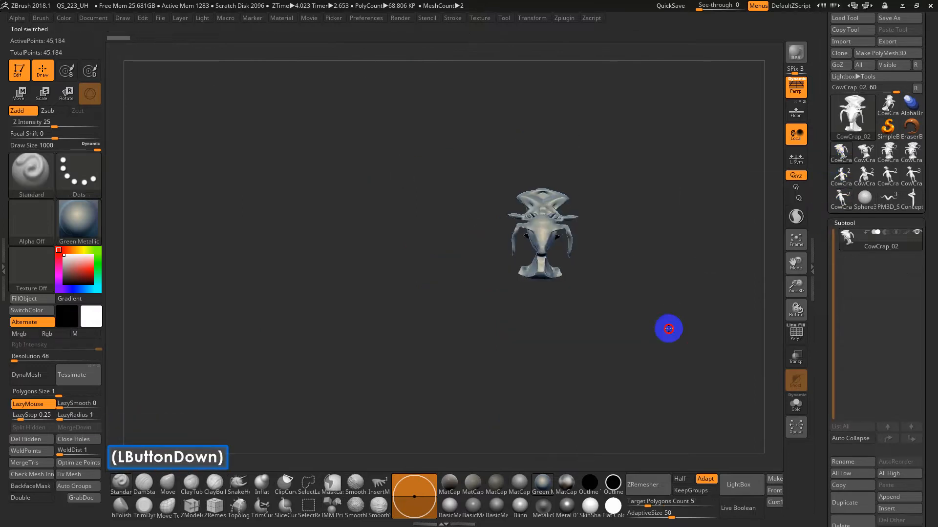
{"action": "left_click", "coordinate": [667, 329], "text": "shift"}
{"action": "mouse_move", "coordinate": [667, 329]}
{"action": "left_mouse_down", "text": "alt"}
{"action": "mouse_move", "coordinate": [406, 191]}
{"action": "mouse_move", "coordinate": [249, 210]}
{"action": "mouse_move", "coordinate": [391, 228]}
{"action": "mouse_move", "coordinate": [331, 228]}
{"action": "mouse_move", "coordinate": [573, 230]}
{"action": "left_mouse_up", "text": "alt"}
{"action": "key", "text": "shift+s"}
{"action": "key", "text": "shift+s"}
{"action": "mouse_move", "coordinate": [573, 230]}
{"action": "left_mouse_down", "text": "shift"}
{"action": "mouse_move", "coordinate": [544, 232]}
{"action": "mouse_move", "coordinate": [816, 345]}
{"action": "mouse_move", "coordinate": [769, 331]}
{"action": "mouse_move", "coordinate": [933, 323]}
{"action": "left_mouse_up", "text": "shift"}
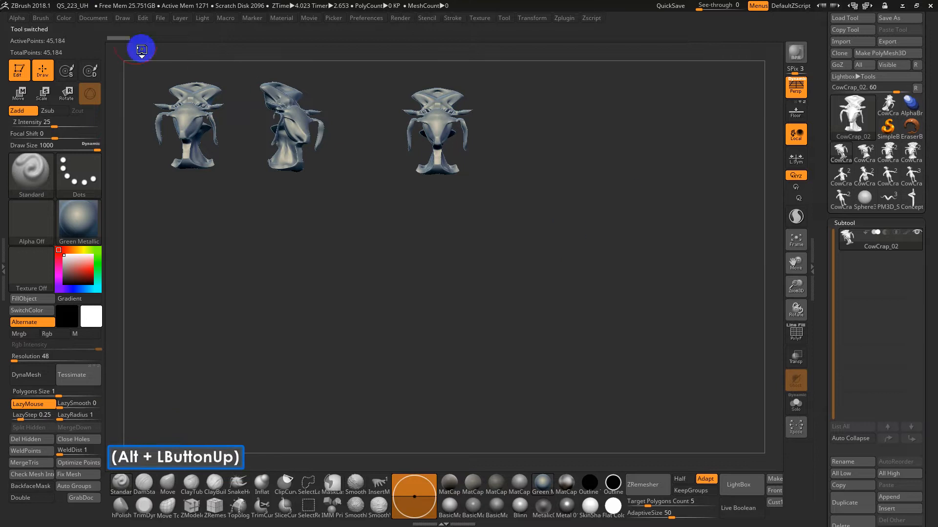
Examine the document's options for saving the canvas with its snapshots
{"action": "left_click", "coordinate": [93, 18]}
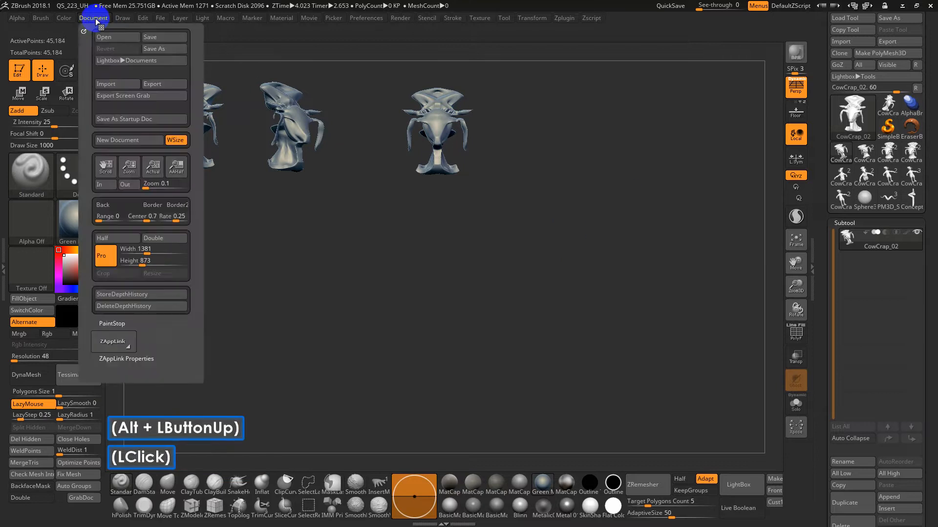
{"action": "left_click", "coordinate": [153, 49]}
{"action": "left_click", "coordinate": [235, 77]}
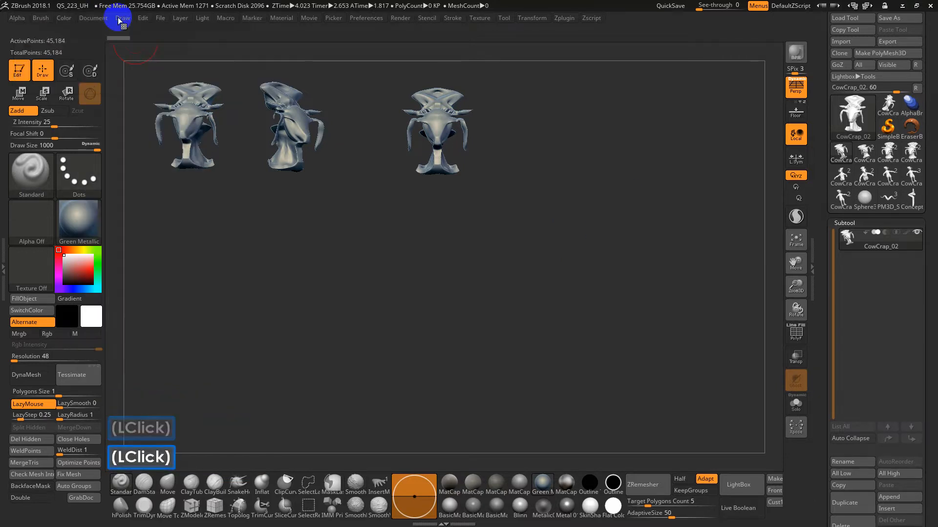
Examine the Save As dialog for the ZBrush document and leave it without saving
{"action": "left_click", "coordinate": [91, 18]}
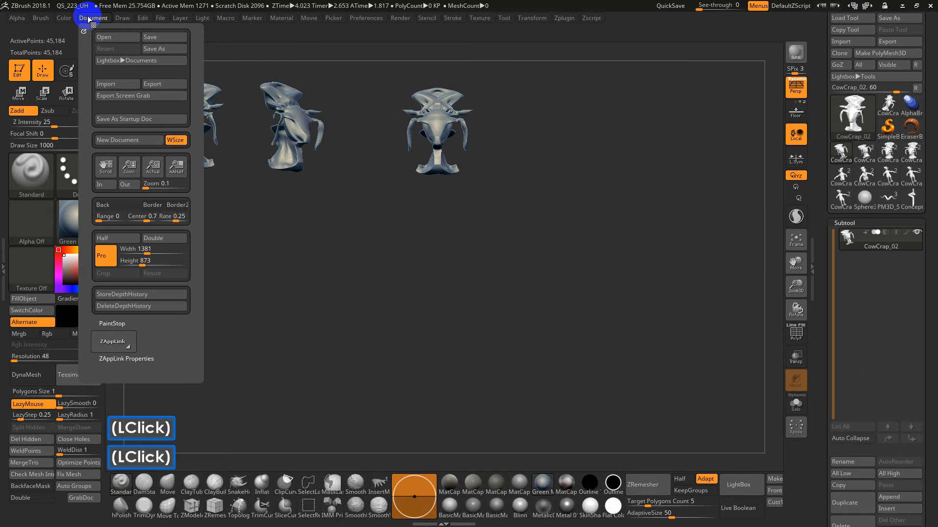
{"action": "left_click", "coordinate": [161, 51]}
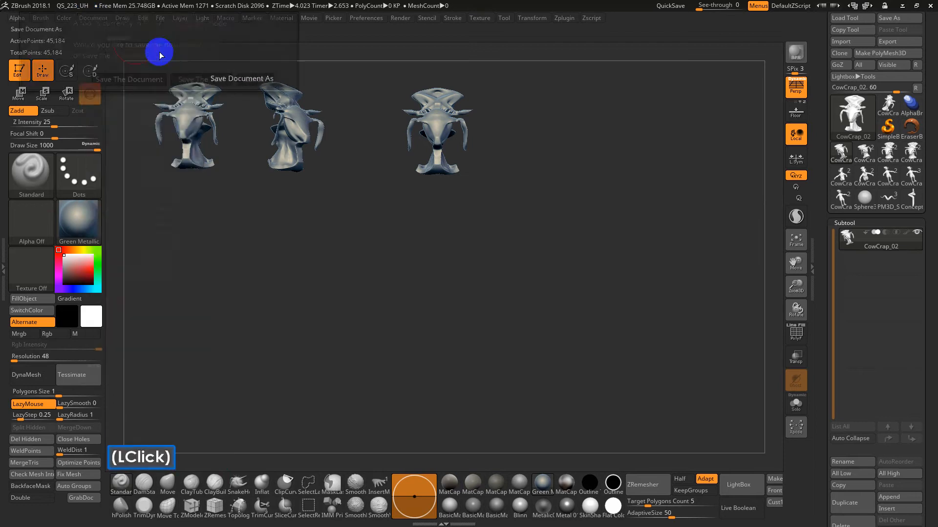
{"action": "left_click", "coordinate": [131, 80]}
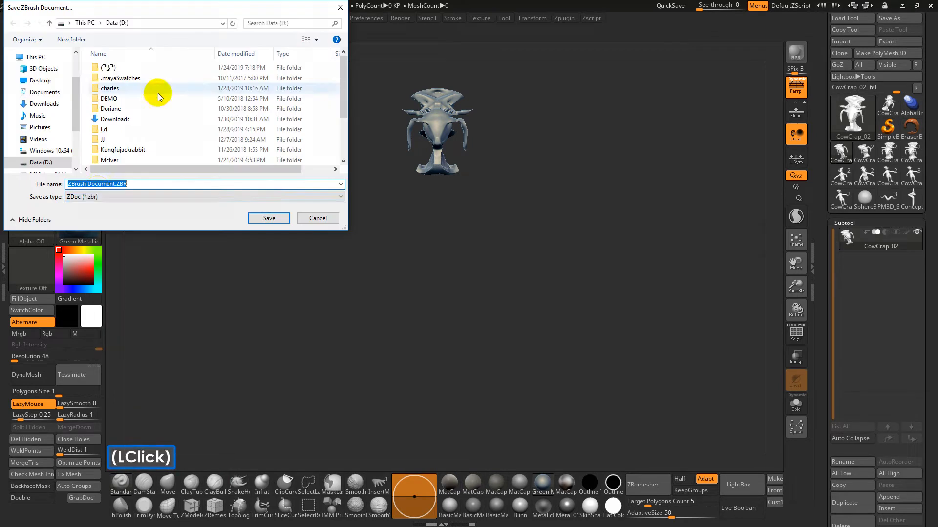
{"action": "left_click", "coordinate": [315, 218]}
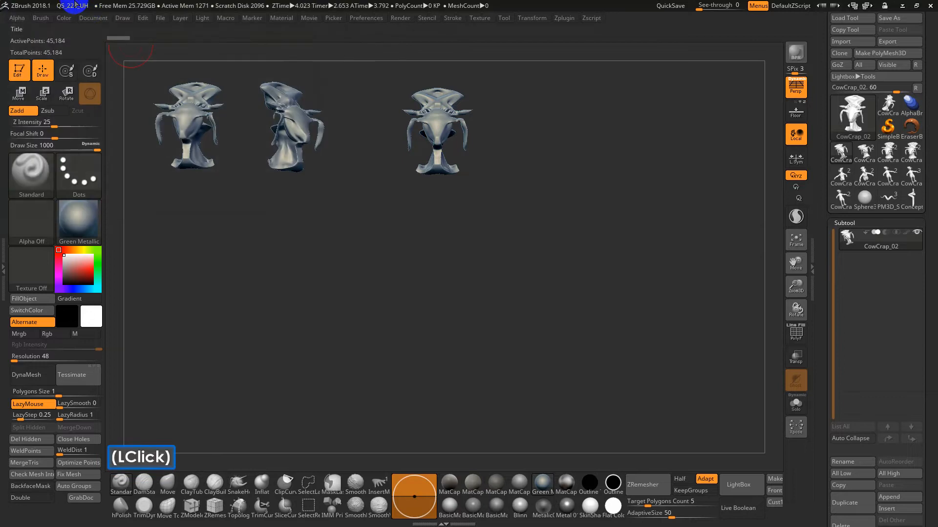
Examine the image formats available for exporting the canvas and close the export dialog without saving
{"action": "left_click", "coordinate": [94, 19]}
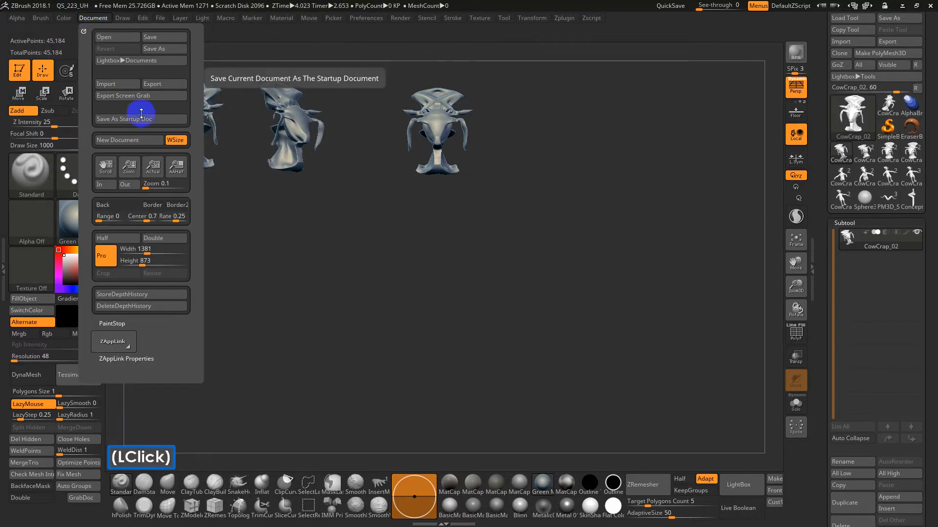
{"action": "left_click", "coordinate": [143, 97]}
{"action": "left_click", "coordinate": [157, 87]}
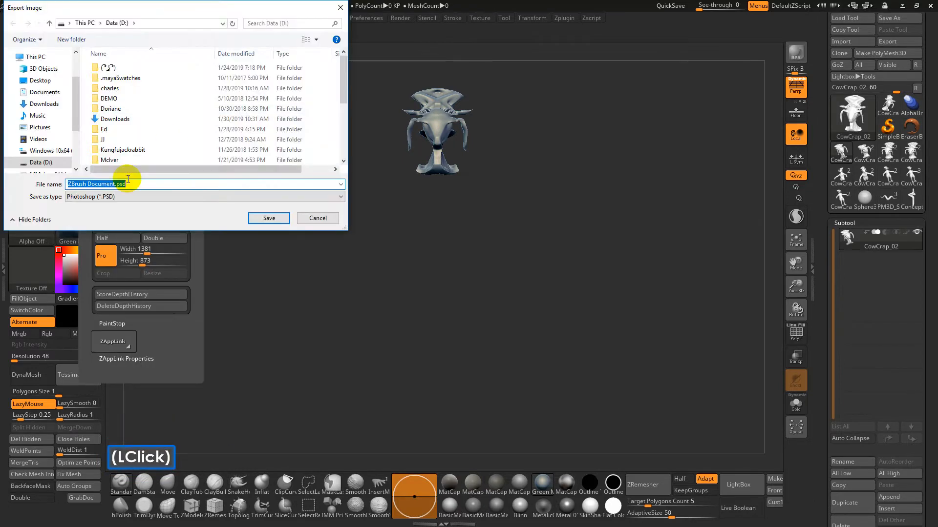
{"action": "left_click", "coordinate": [167, 196]}
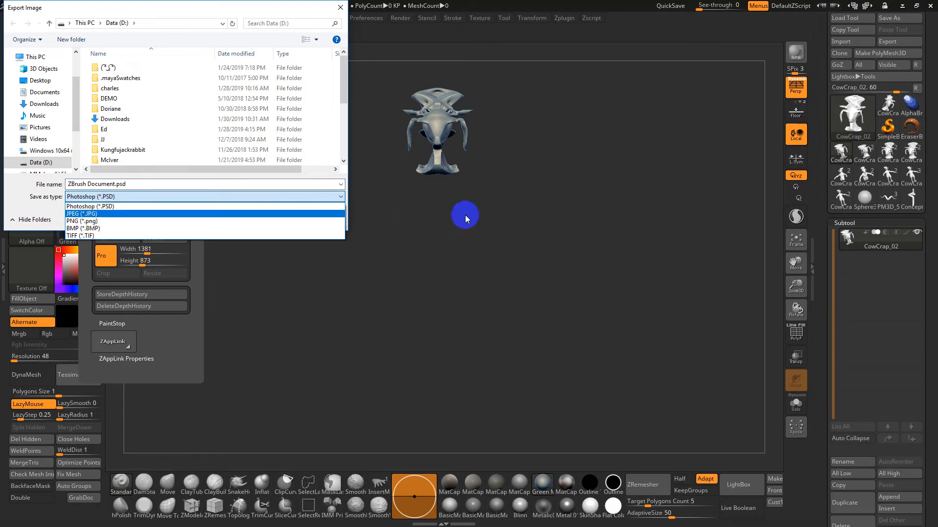
{"action": "left_click", "coordinate": [337, 11]}
{"action": "double_click", "coordinate": [340, 8]}
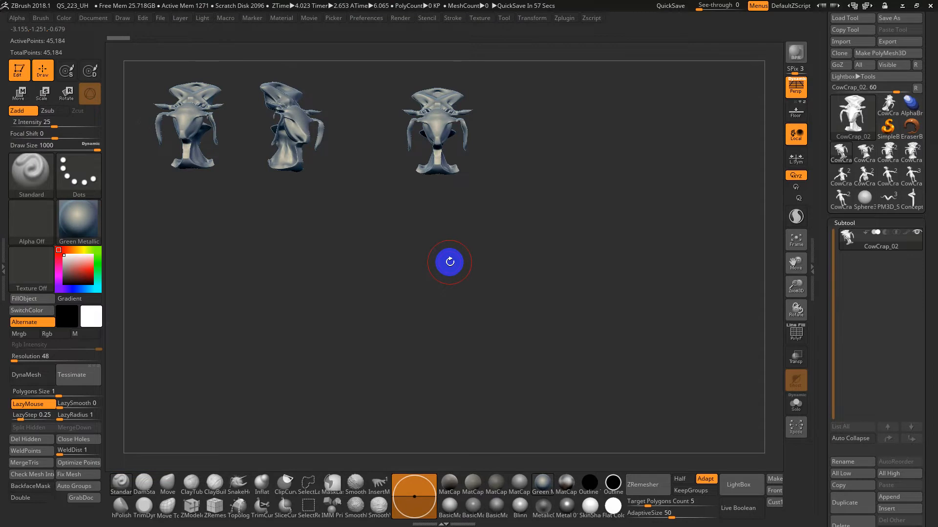
Load the Concept2.ZTL tool, frame it on the canvas, and turn it slightly to inspect its form
{"action": "left_click", "coordinate": [852, 17]}
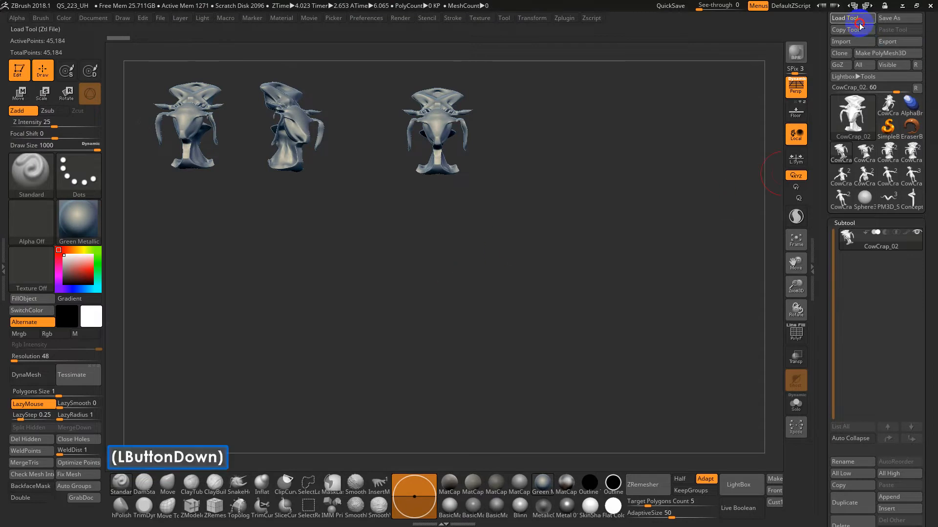
{"action": "scroll", "coordinate": [146, 127], "scroll_direction": "down", "scroll_amount": 6}
{"action": "scroll", "coordinate": [133, 148], "scroll_direction": "down", "scroll_amount": 1}
{"action": "left_click", "coordinate": [119, 179]}
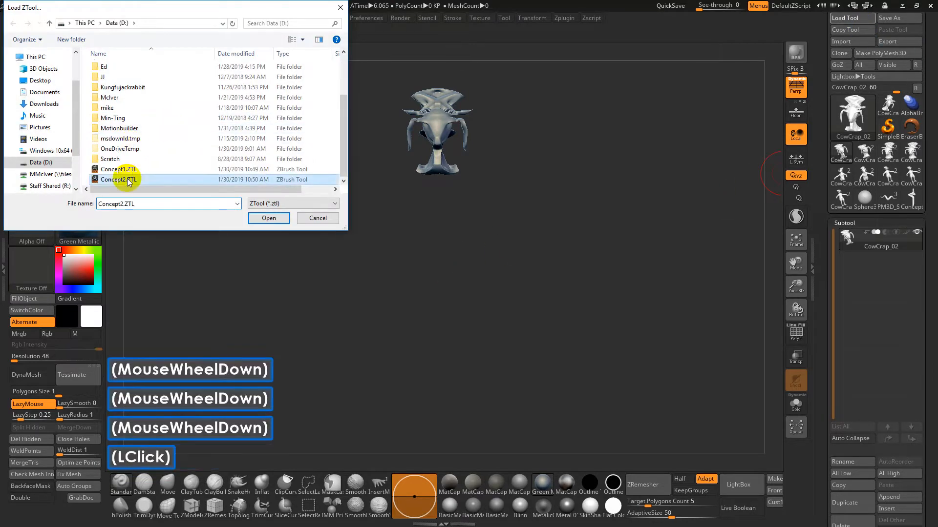
{"action": "double_click", "coordinate": [119, 179]}
{"action": "key", "text": "f"}
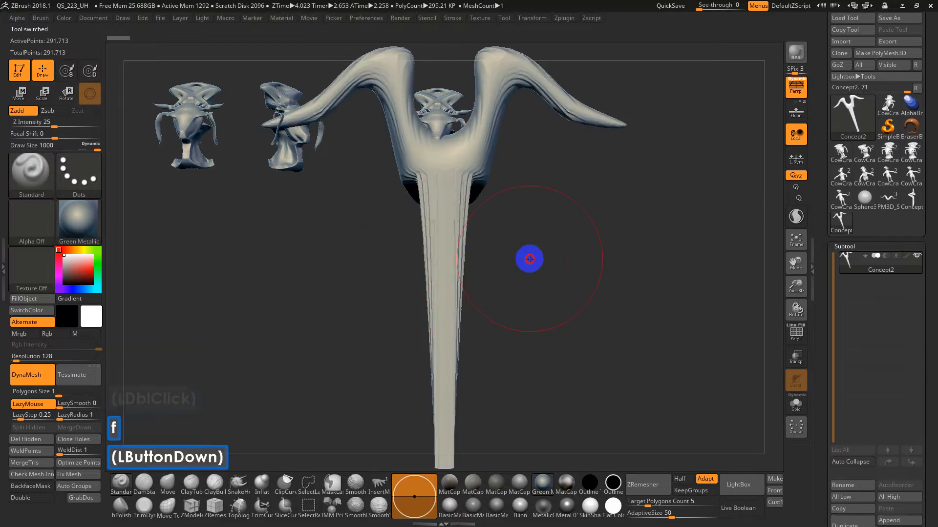
{"action": "left_click_drag", "start_coordinate": [529, 259], "coordinate": [511, 263]}
Load the Concept1.ZTL tool and rotate it to inspect its form from front and three-quarter views
{"action": "left_click", "coordinate": [847, 18]}
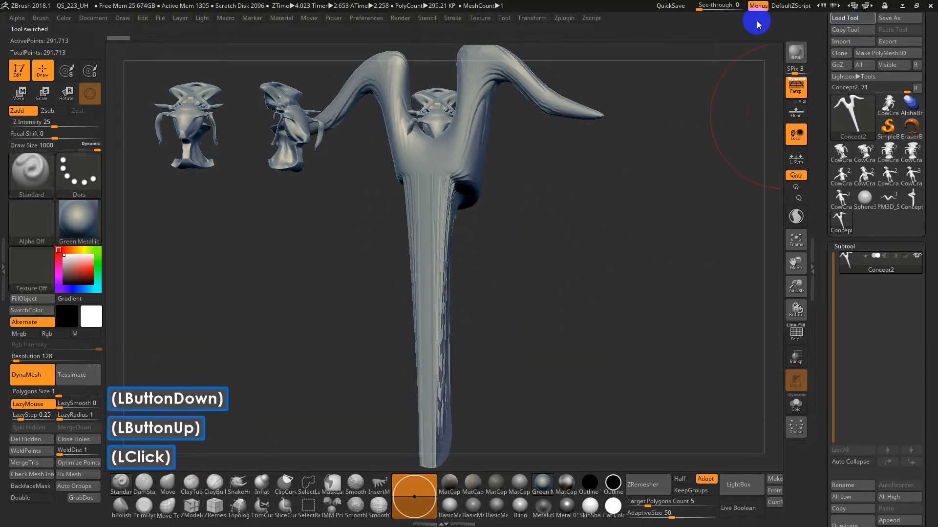
{"action": "scroll", "coordinate": [132, 176], "scroll_direction": "down", "scroll_amount": 4}
{"action": "left_click", "coordinate": [118, 170]}
{"action": "double_click", "coordinate": [118, 171]}
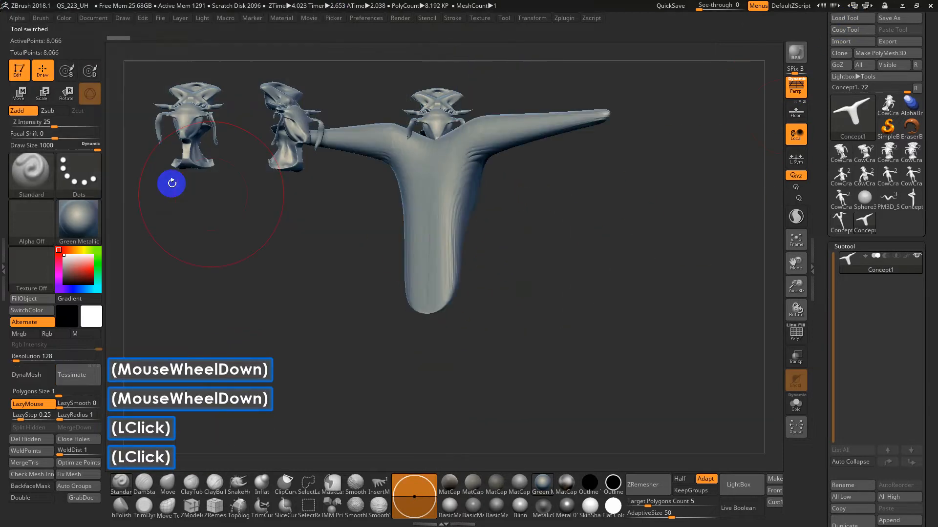
{"action": "left_click_drag", "start_coordinate": [564, 277], "coordinate": [545, 317]}
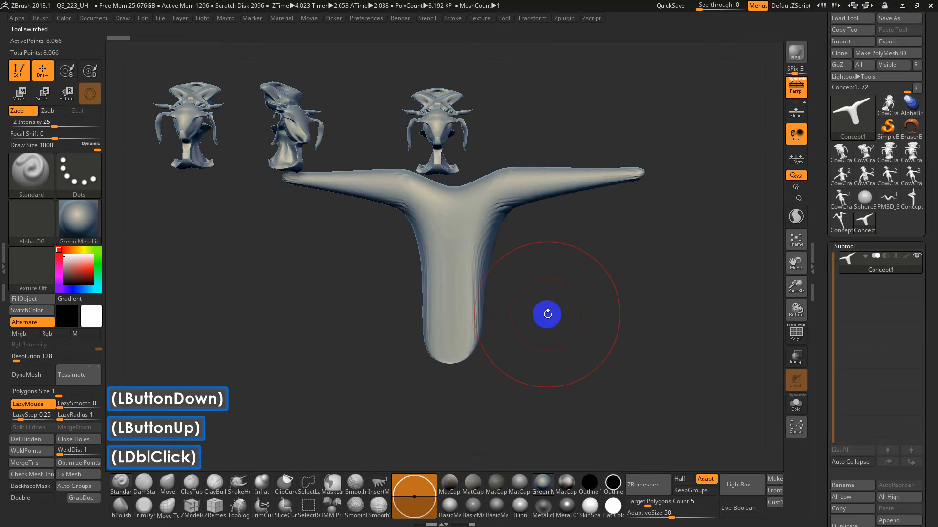
{"action": "left_click_drag", "start_coordinate": [567, 285], "coordinate": [543, 287]}
Switch to Chrome and run a Google search for "alchemy" in a new tab
{"action": "key", "text": "super"}
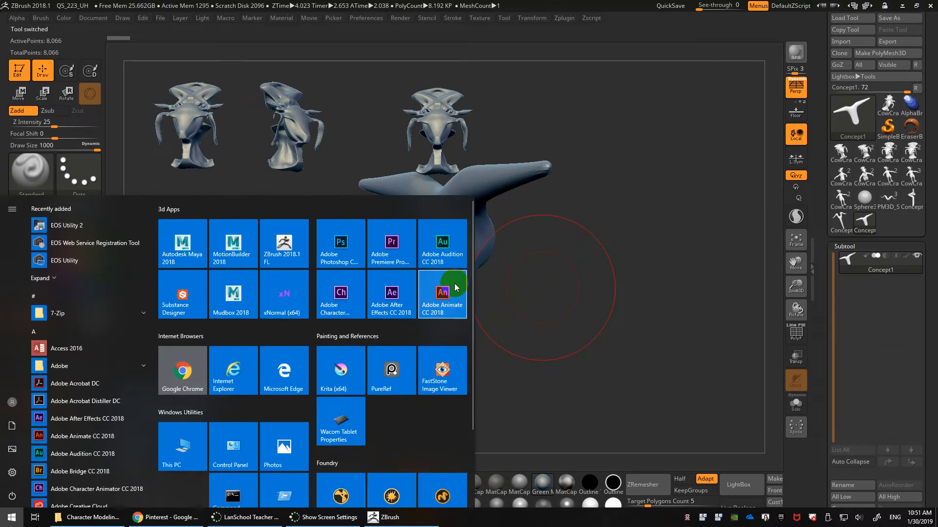
{"action": "type", "text": "al"}
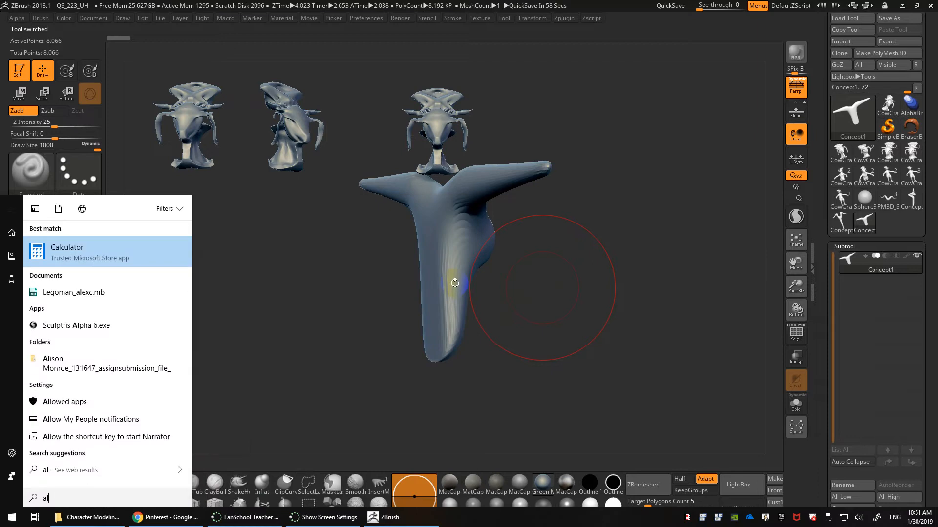
{"action": "left_click", "coordinate": [142, 523]}
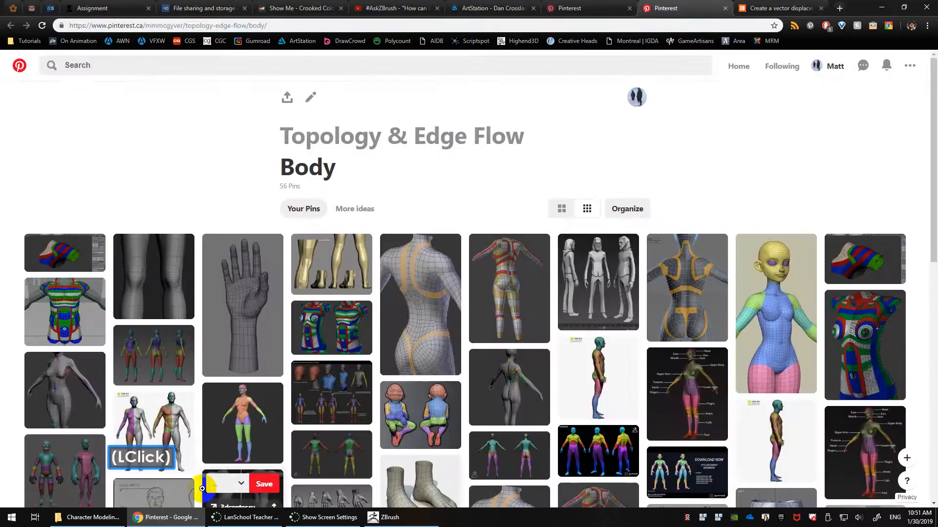
{"action": "key", "text": "ctrl+t"}
{"action": "type", "text": "alchemy"}
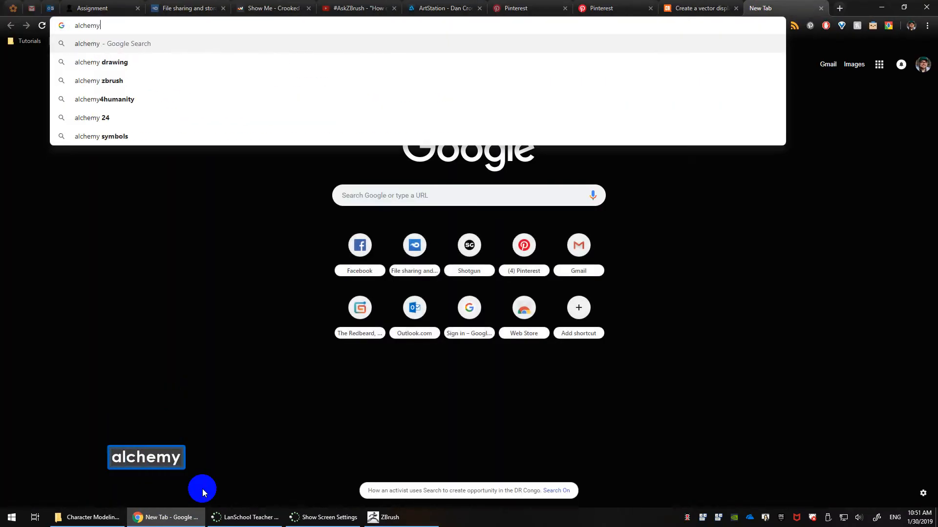
{"action": "key", "text": "Return"}
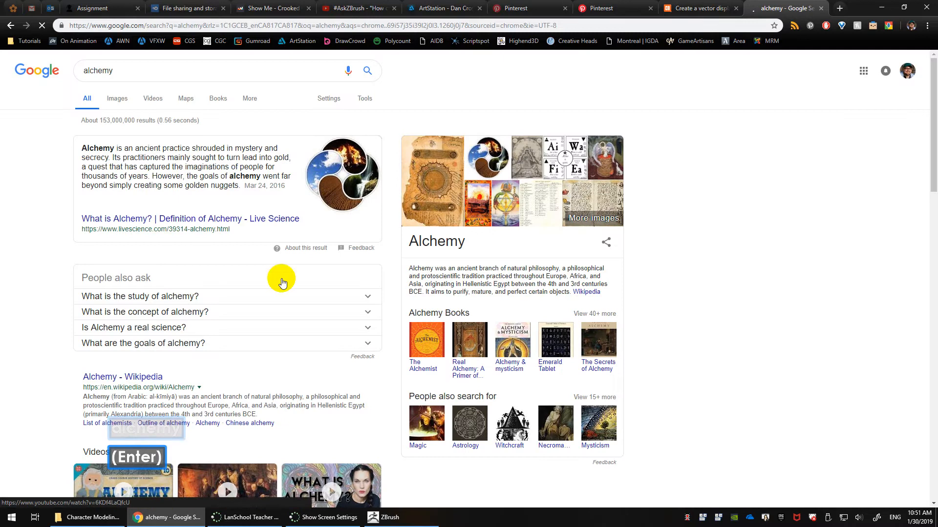
Block Google's location request and refine the search to "alchemy drawing"
{"action": "left_click", "coordinate": [158, 63]}
{"action": "type", "text": "drawi"}
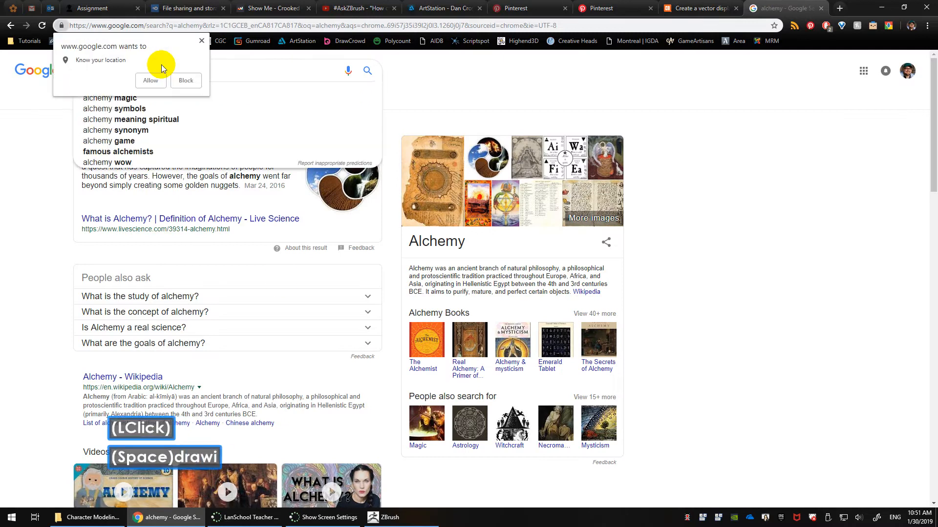
{"action": "left_click", "coordinate": [186, 80]}
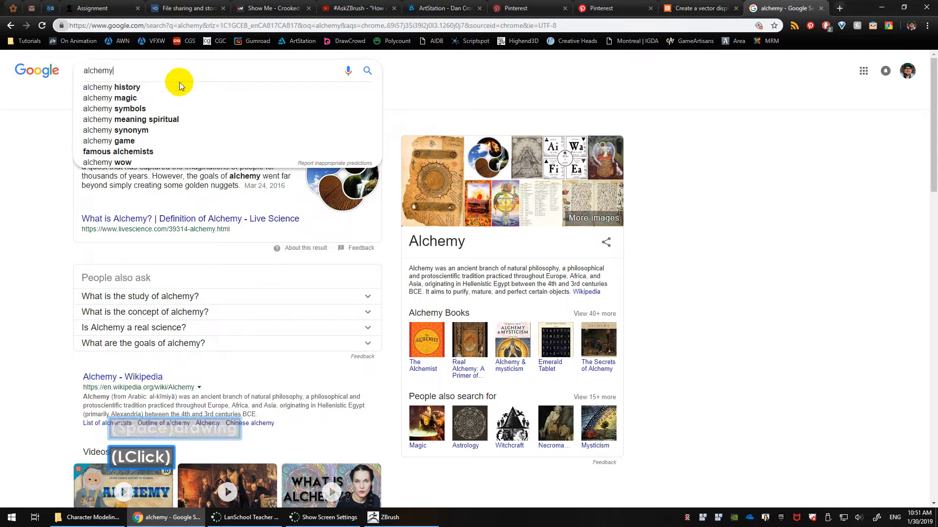
{"action": "left_click", "coordinate": [146, 73]}
{"action": "type", "text": "dr"}
{"action": "left_click", "coordinate": [138, 86]}
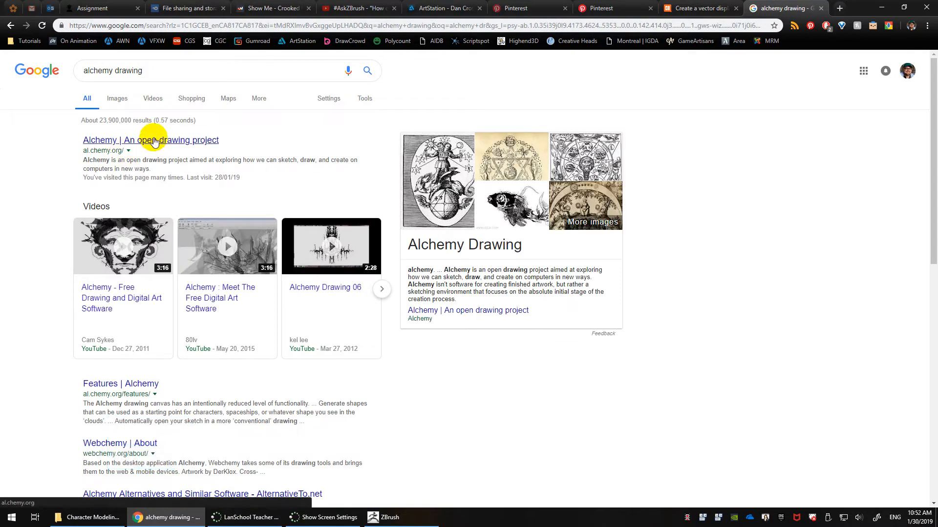
Open the Alchemy open drawing project site and examine the sketches and finished artwork in its gallery
{"action": "left_click", "coordinate": [153, 142]}
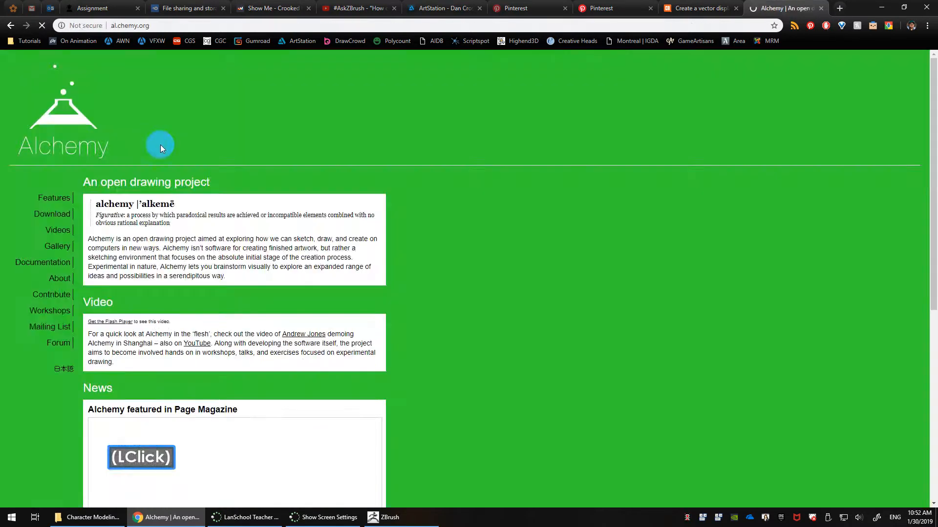
{"action": "scroll", "coordinate": [215, 247], "scroll_direction": "down", "scroll_amount": 3}
{"action": "scroll", "coordinate": [57, 182], "scroll_direction": "up", "scroll_amount": 4}
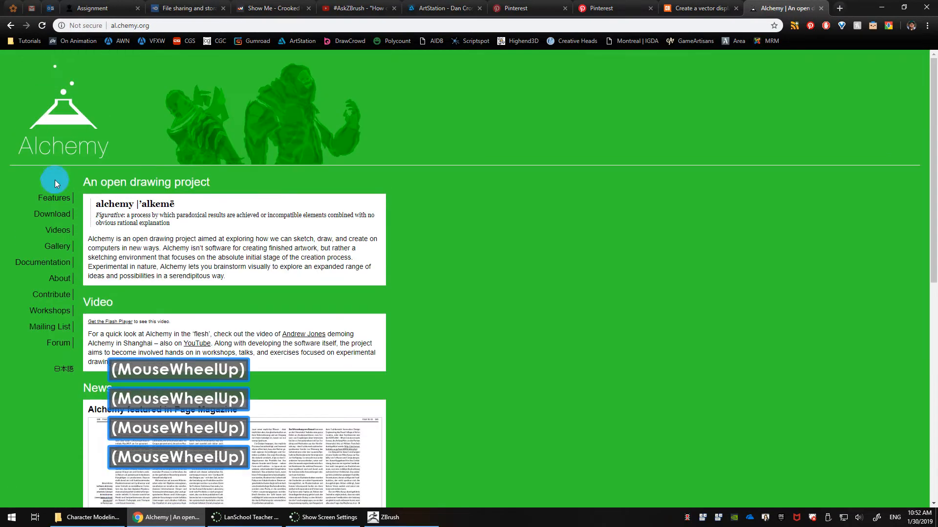
{"action": "left_click", "coordinate": [65, 248]}
{"action": "scroll", "coordinate": [268, 251], "scroll_direction": "down", "scroll_amount": 5}
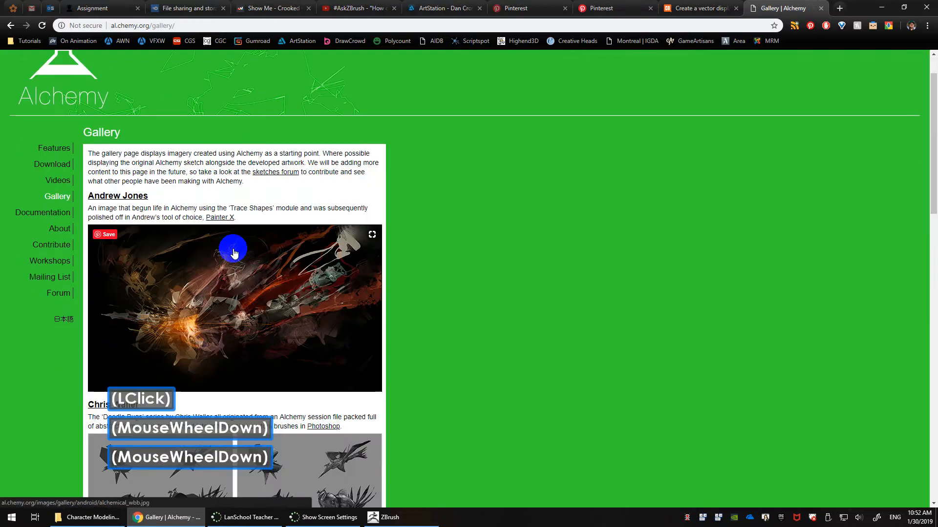
{"action": "scroll", "coordinate": [286, 255], "scroll_direction": "down", "scroll_amount": 5}
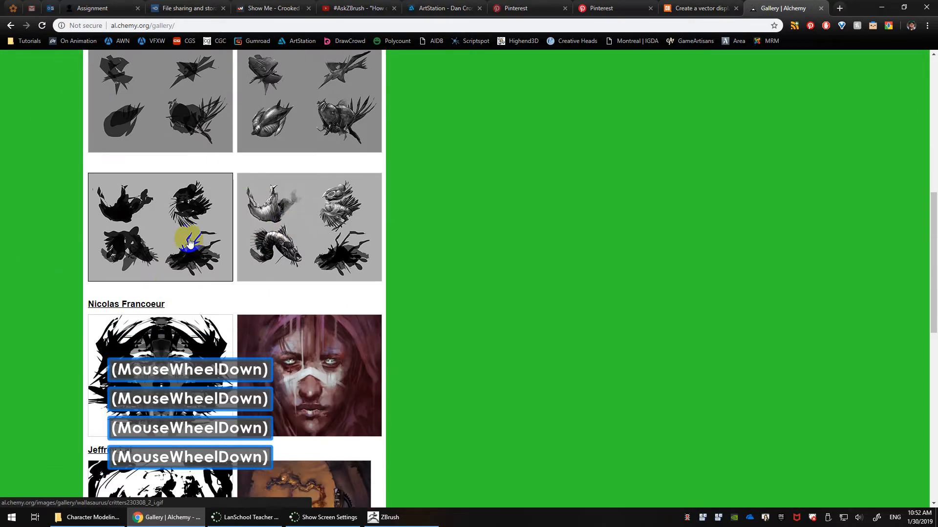
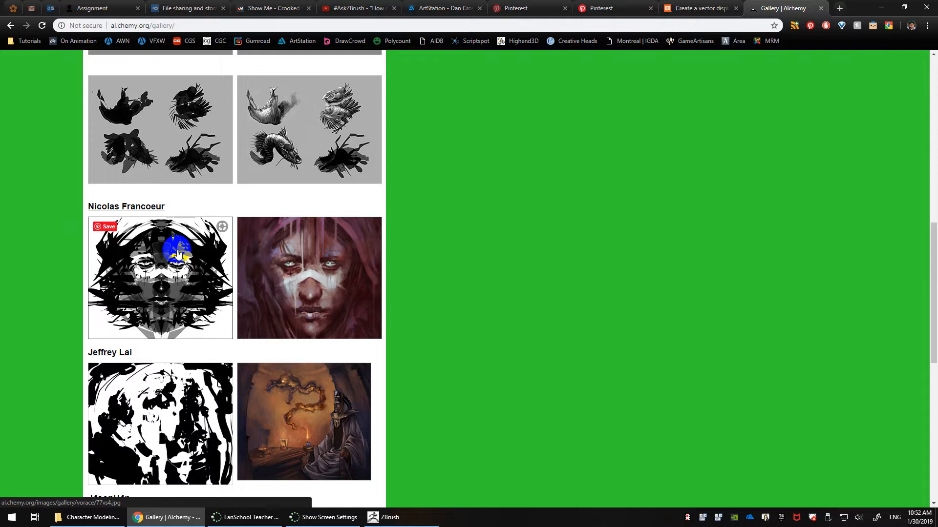
{"action": "scroll", "coordinate": [178, 253], "scroll_direction": "down", "scroll_amount": 8}
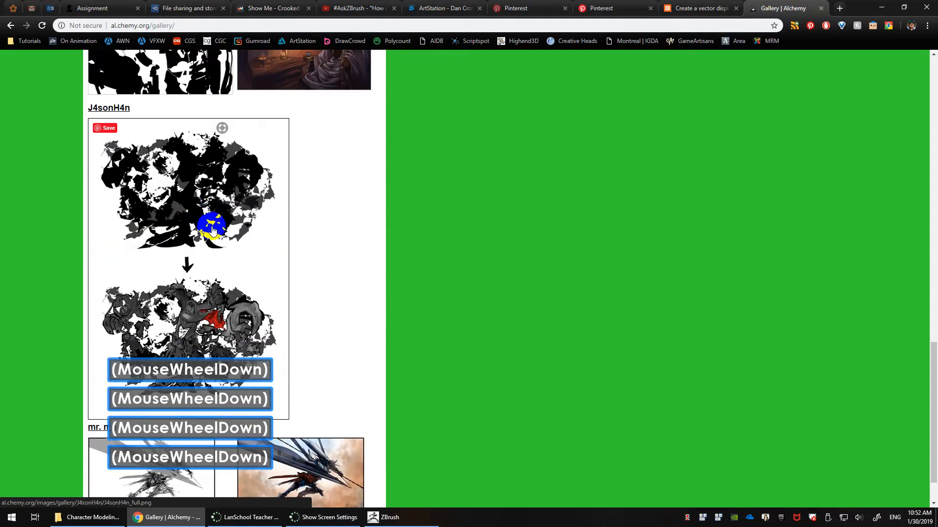
{"action": "scroll", "coordinate": [195, 250], "scroll_direction": "down", "scroll_amount": 2}
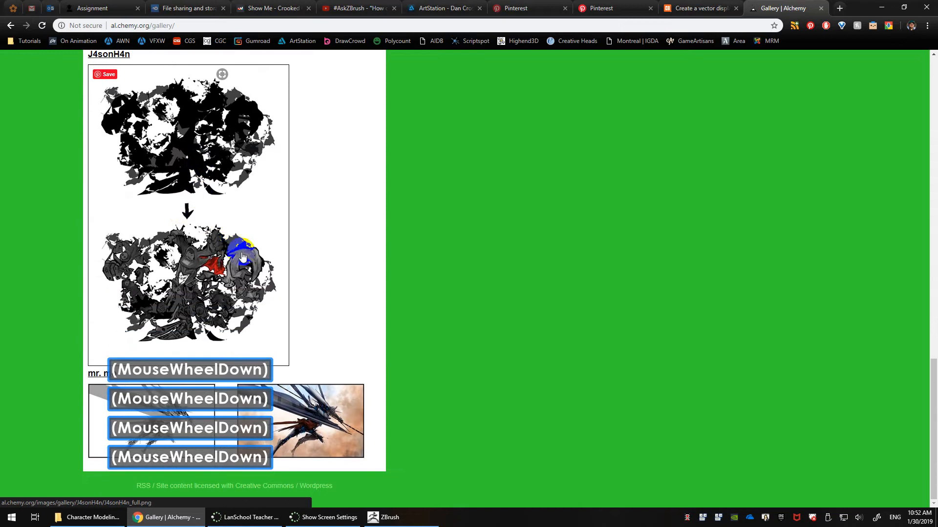
{"action": "scroll", "coordinate": [248, 259], "scroll_direction": "up", "scroll_amount": 10}
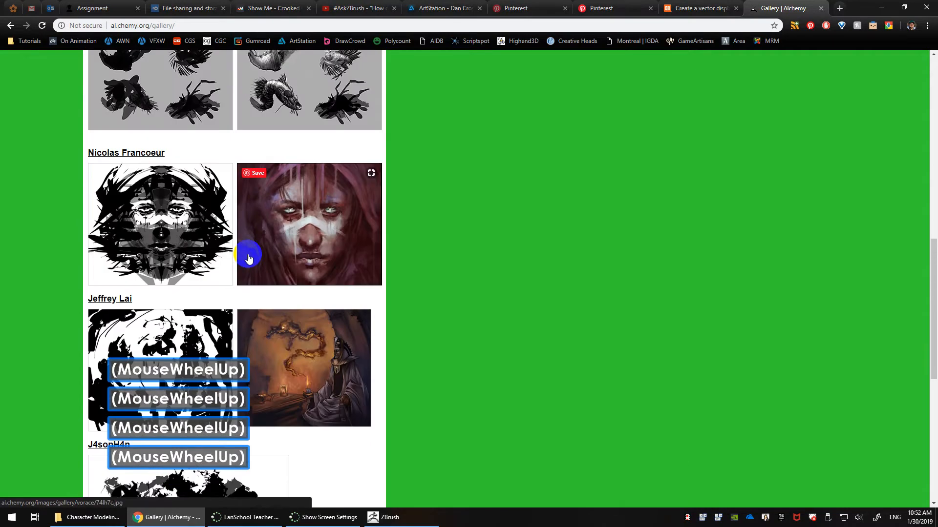
{"action": "scroll", "coordinate": [247, 259], "scroll_direction": "up", "scroll_amount": 3}
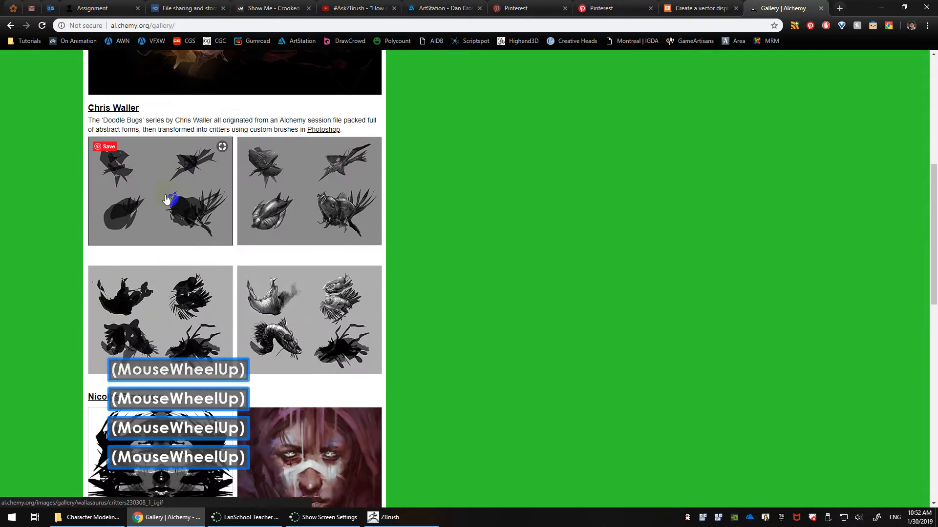
View the first Doodle Bugs silhouette sheet at full size and return to the beginning of the gallery page
{"action": "left_click", "coordinate": [180, 192]}
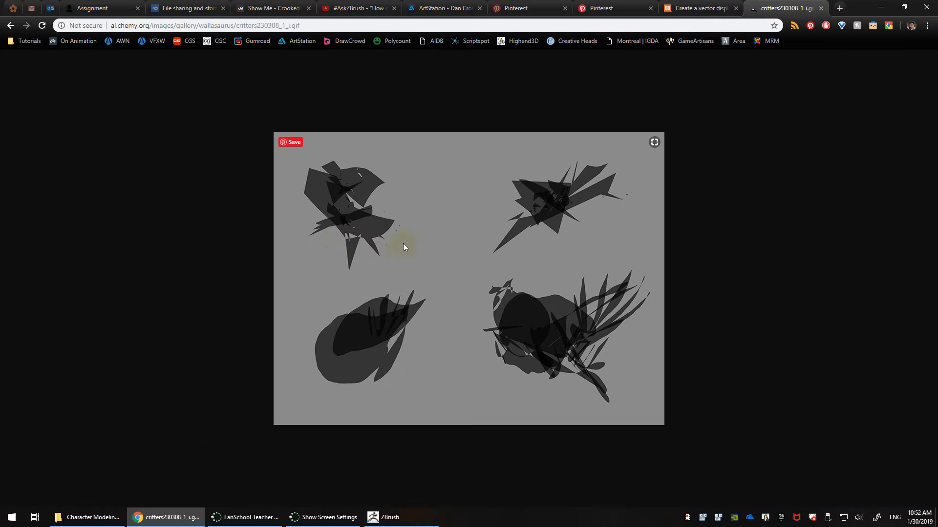
{"action": "left_click", "coordinate": [133, 190]}
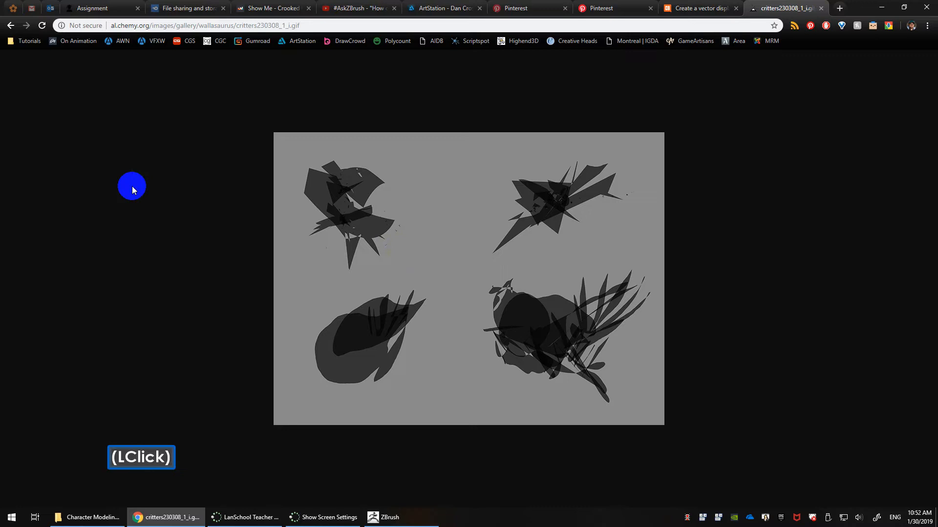
{"action": "left_click", "coordinate": [10, 26]}
{"action": "scroll", "coordinate": [205, 175], "scroll_direction": "up", "scroll_amount": 4}
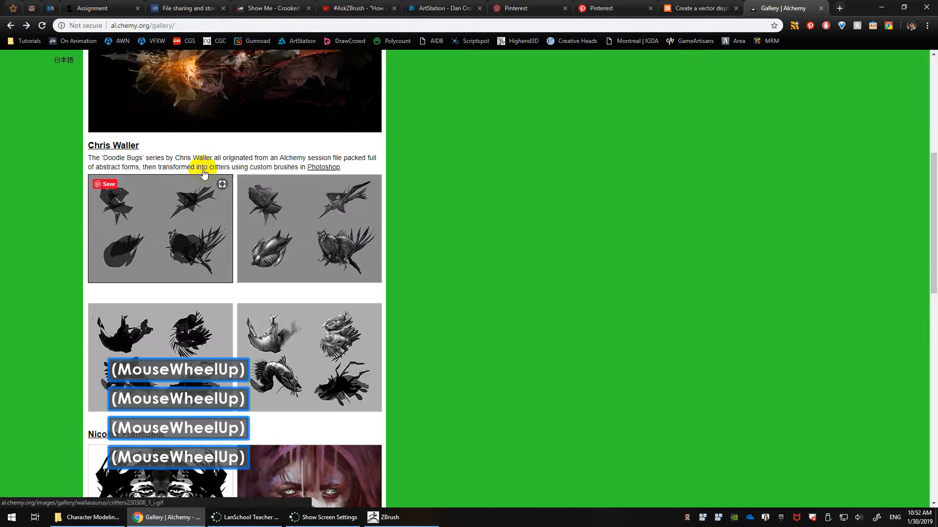
{"action": "scroll", "coordinate": [46, 169], "scroll_direction": "up", "scroll_amount": 1}
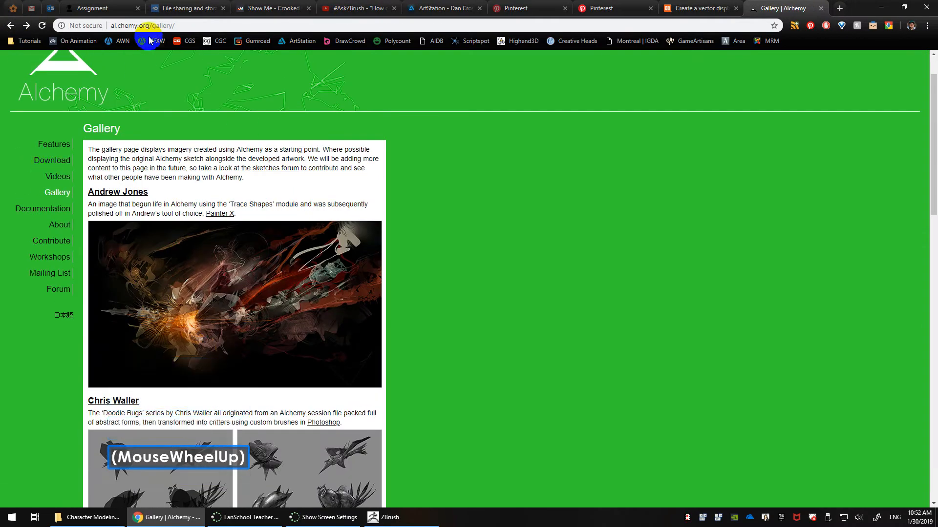
Show the image results for "alchemy drawing" and preview the symmetrical face, the winged archangel and the fish drawing
{"action": "left_click", "coordinate": [11, 26]}
{"action": "left_click", "coordinate": [10, 25]}
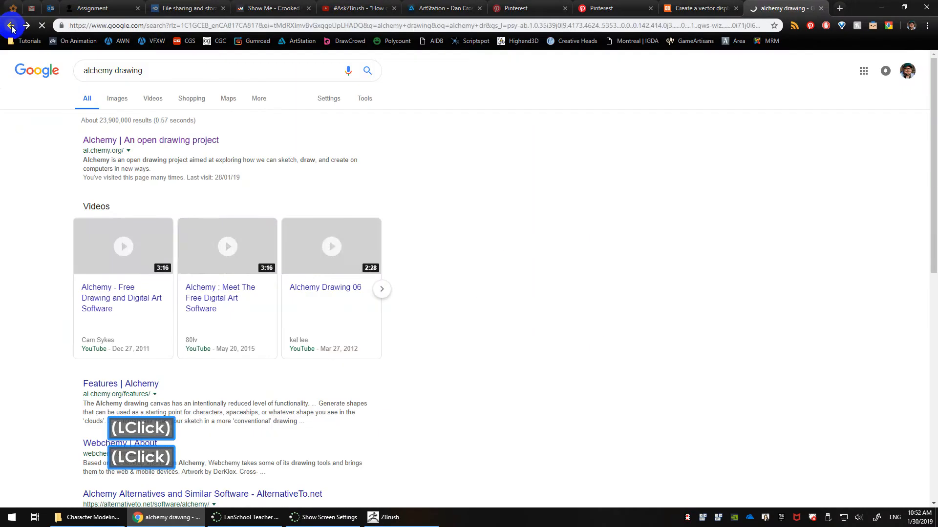
{"action": "left_click", "coordinate": [124, 102]}
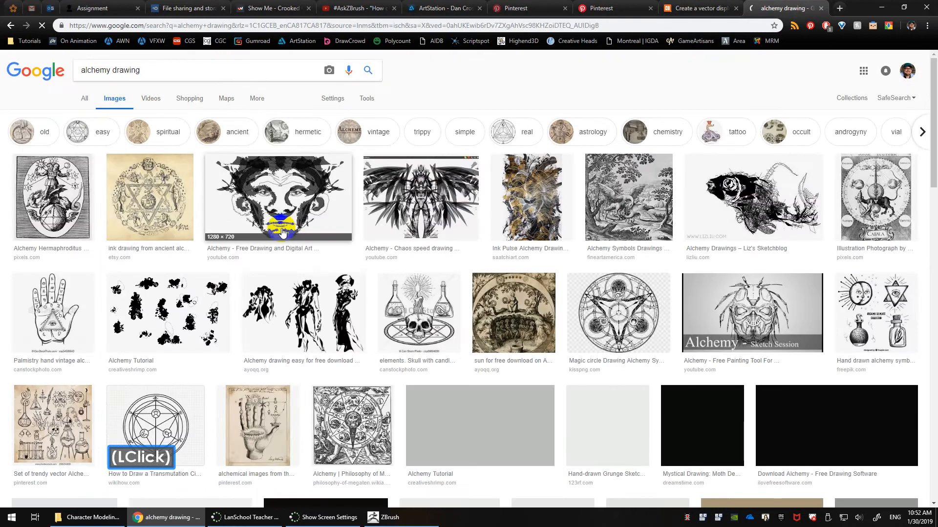
{"action": "left_click", "coordinate": [283, 225]}
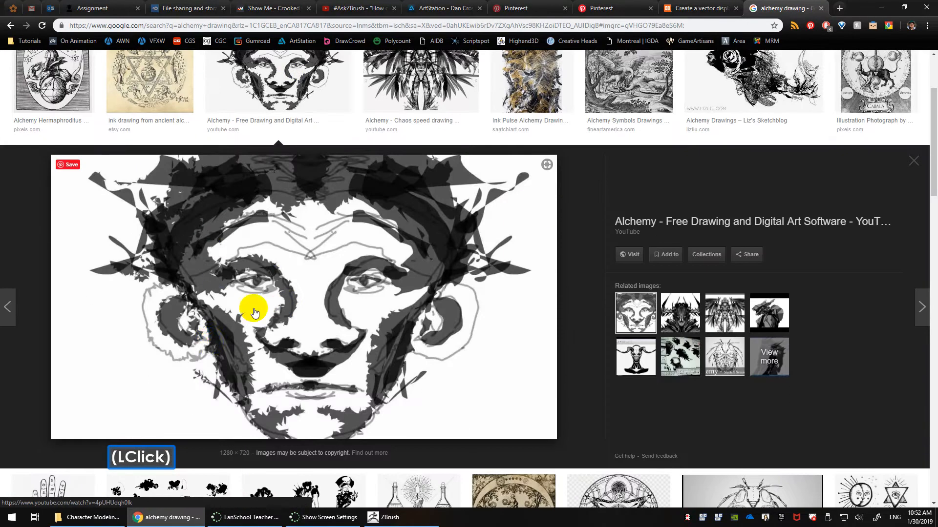
{"action": "left_click", "coordinate": [418, 91]}
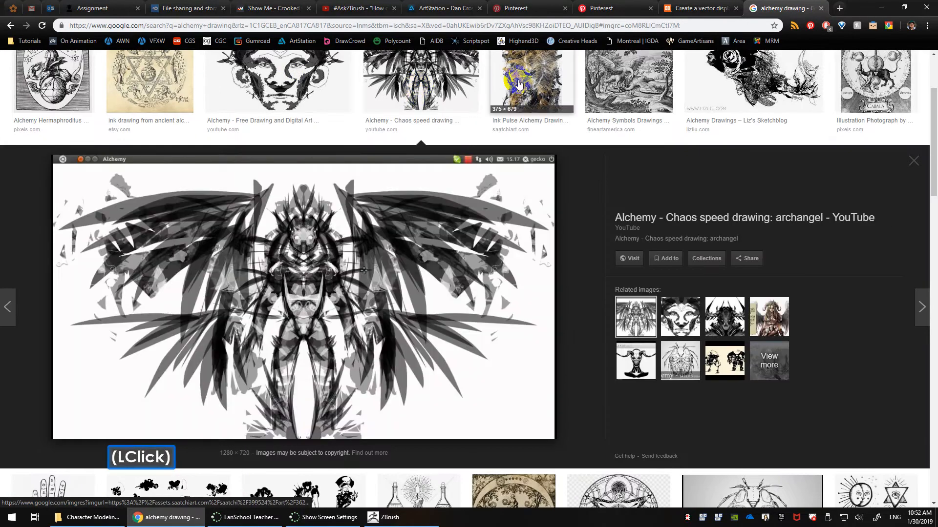
{"action": "left_click", "coordinate": [770, 84]}
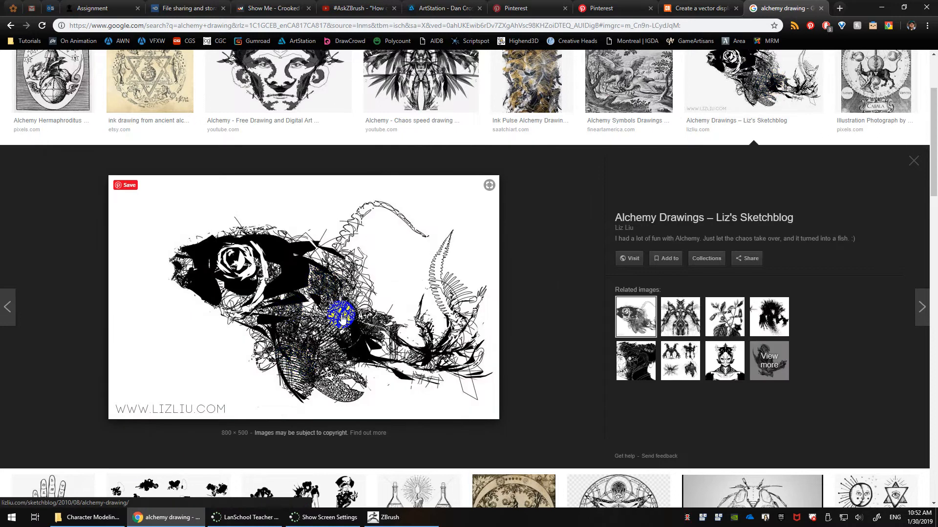
Preview the Alchemy Tutorial sheet of black blob shapes and the black-and-white drawing of three figures
{"action": "scroll", "coordinate": [344, 316], "scroll_direction": "down", "scroll_amount": 4}
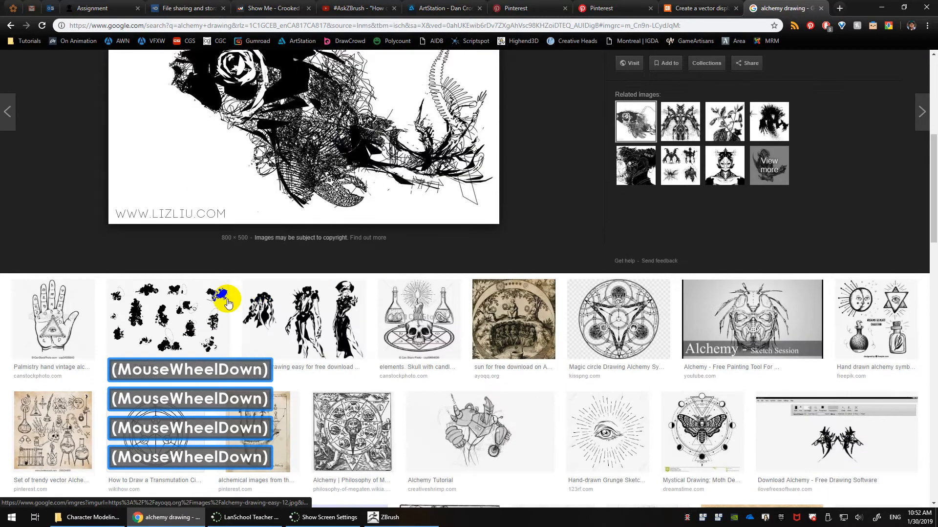
{"action": "left_click", "coordinate": [207, 308]}
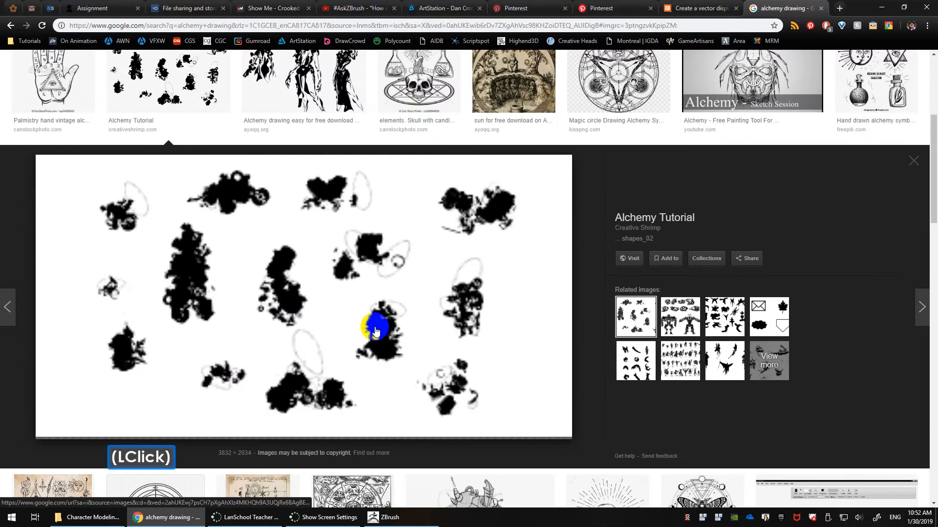
{"action": "scroll", "coordinate": [365, 264], "scroll_direction": "up", "scroll_amount": 2}
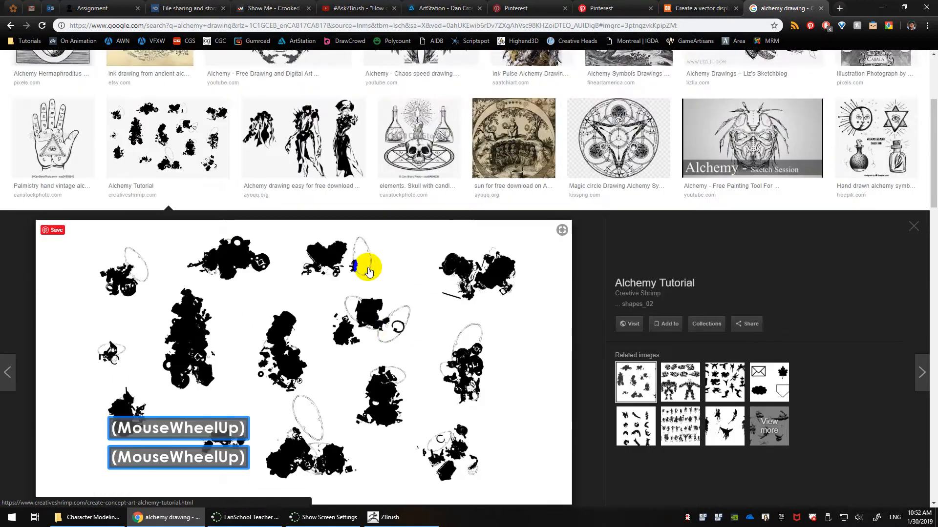
{"action": "left_click", "coordinate": [324, 178]}
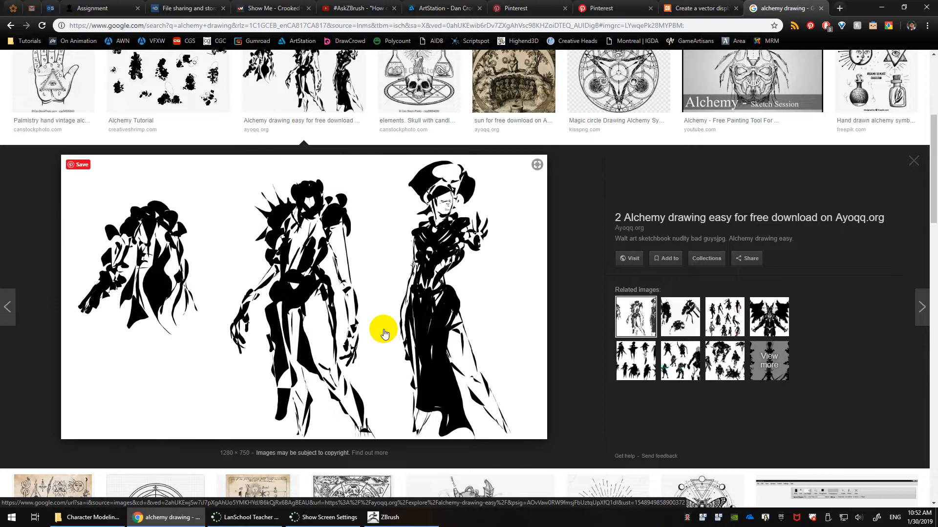
Replace the image search query with "shape language" and run the search
{"action": "scroll", "coordinate": [382, 332], "scroll_direction": "up", "scroll_amount": 5}
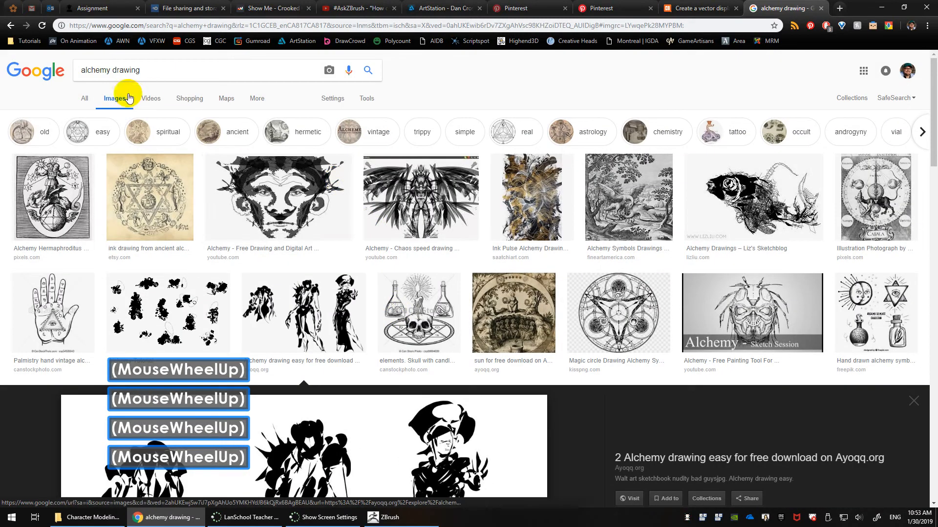
{"action": "left_click", "coordinate": [155, 68]}
{"action": "key", "text": "ctrl+a"}
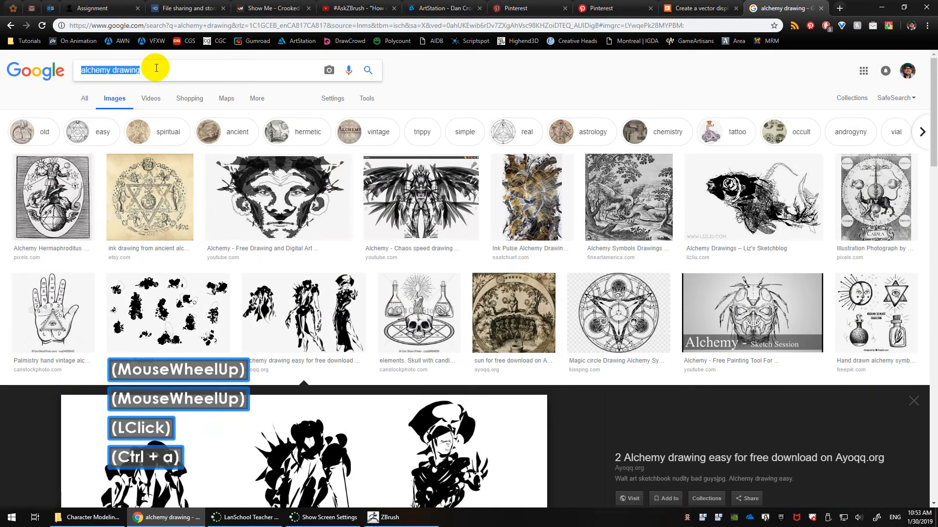
{"action": "type", "text": "shape language"}
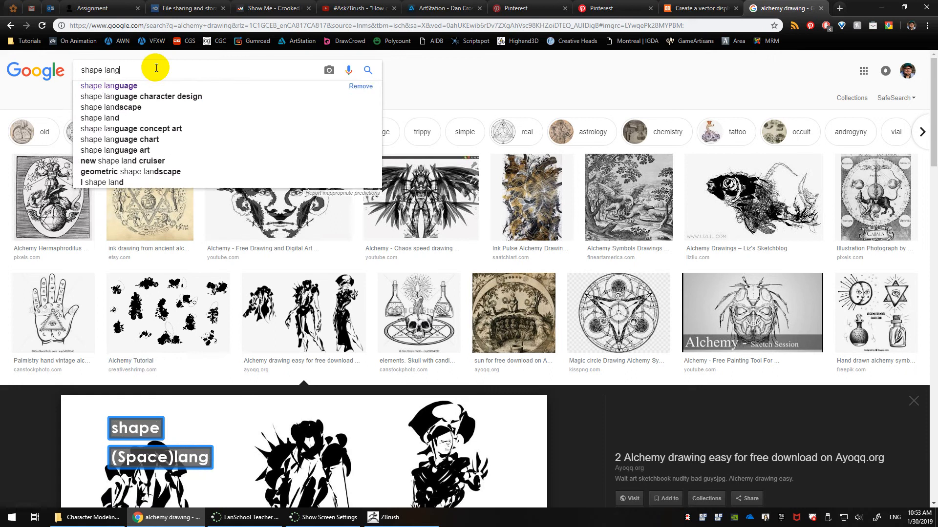
{"action": "key", "text": "Return"}
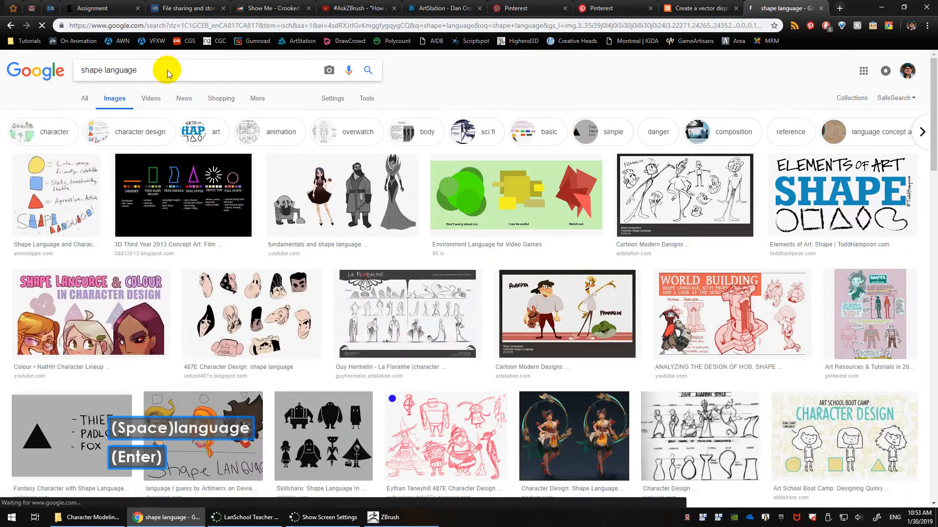
Preview the film color and shape chart, the environment language shapes and the character fundamentals lineup
{"action": "left_click", "coordinate": [210, 200]}
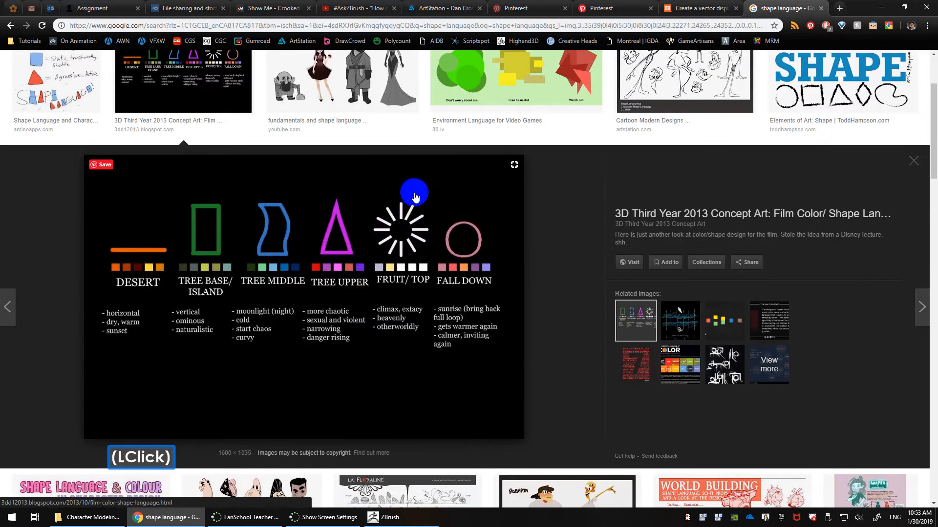
{"action": "left_click", "coordinate": [494, 89]}
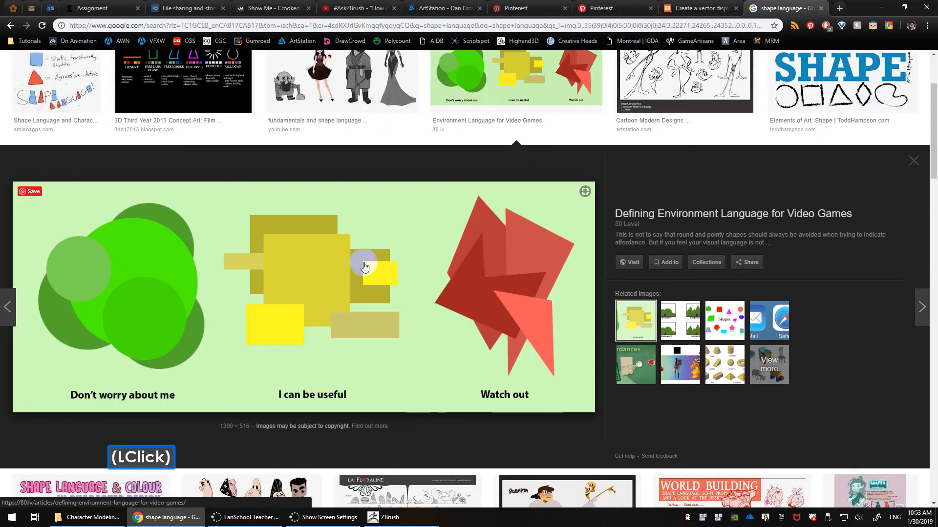
{"action": "scroll", "coordinate": [364, 266], "scroll_direction": "up", "scroll_amount": 2}
{"action": "left_click", "coordinate": [352, 166]}
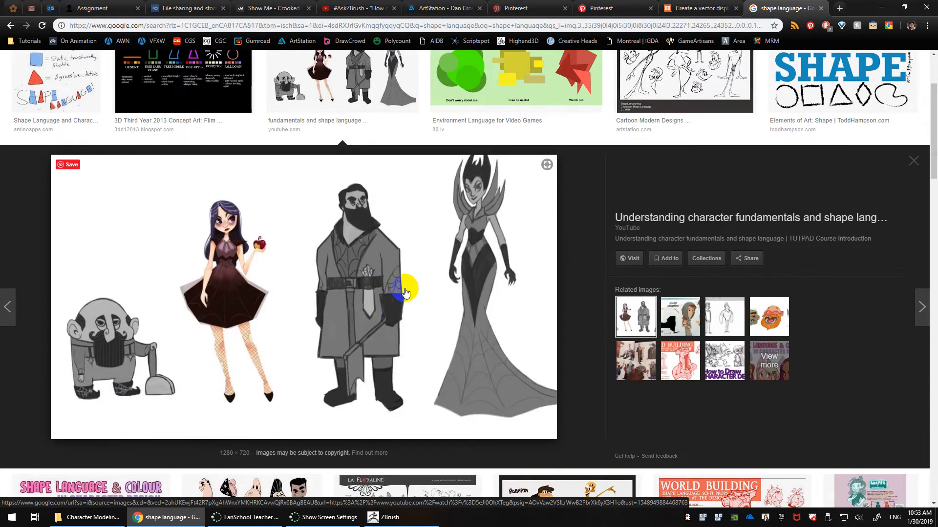
Preview the La Floraline character development sheet and the Skillshare shape language silhouettes among the image results
{"action": "scroll", "coordinate": [405, 292], "scroll_direction": "down", "scroll_amount": 5}
{"action": "left_click", "coordinate": [394, 307]}
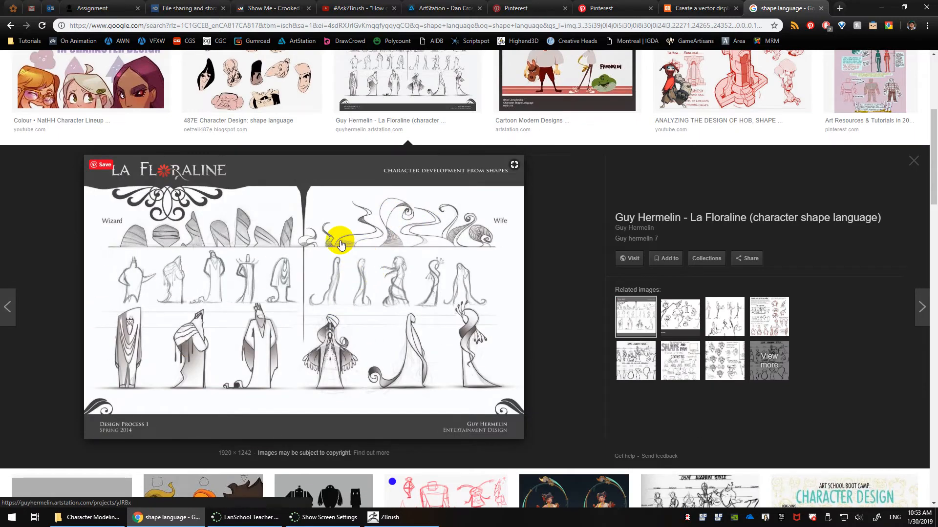
{"action": "scroll", "coordinate": [340, 244], "scroll_direction": "down", "scroll_amount": 4}
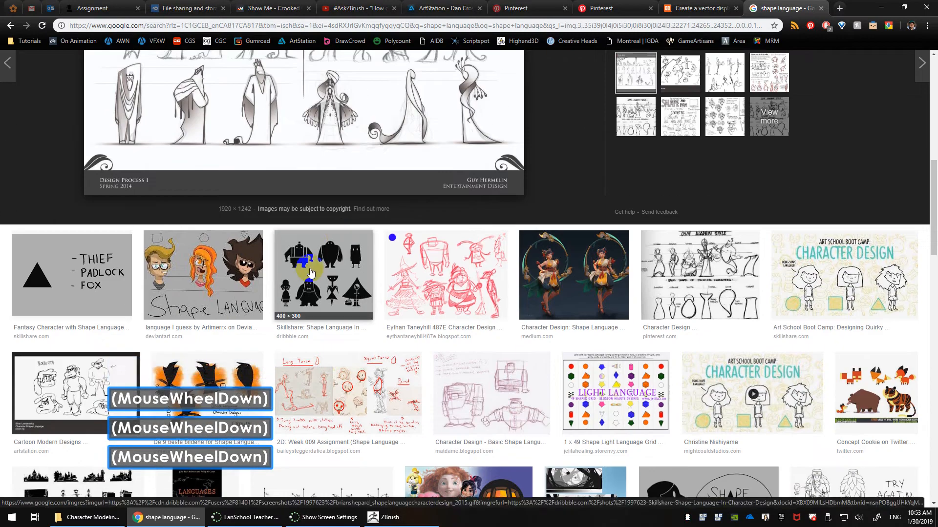
{"action": "left_click", "coordinate": [301, 278]}
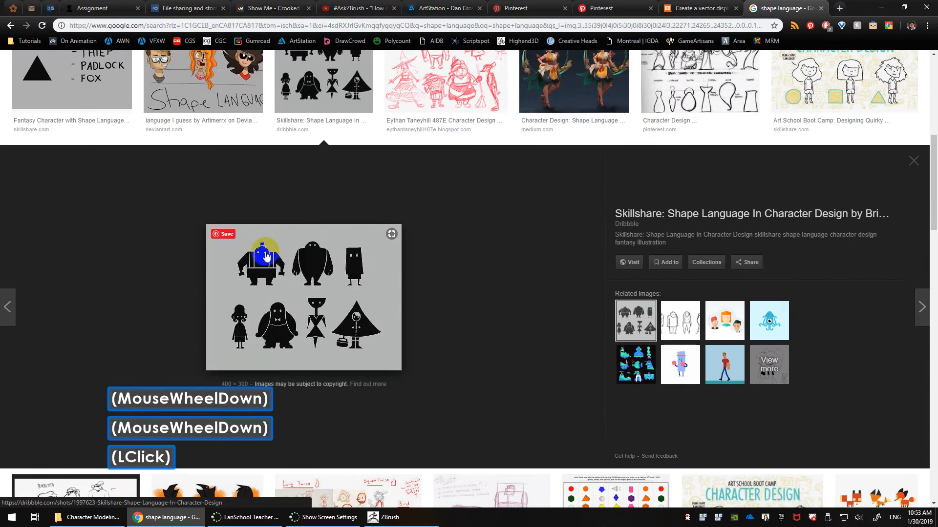
{"action": "scroll", "coordinate": [300, 273], "scroll_direction": "down", "scroll_amount": 2}
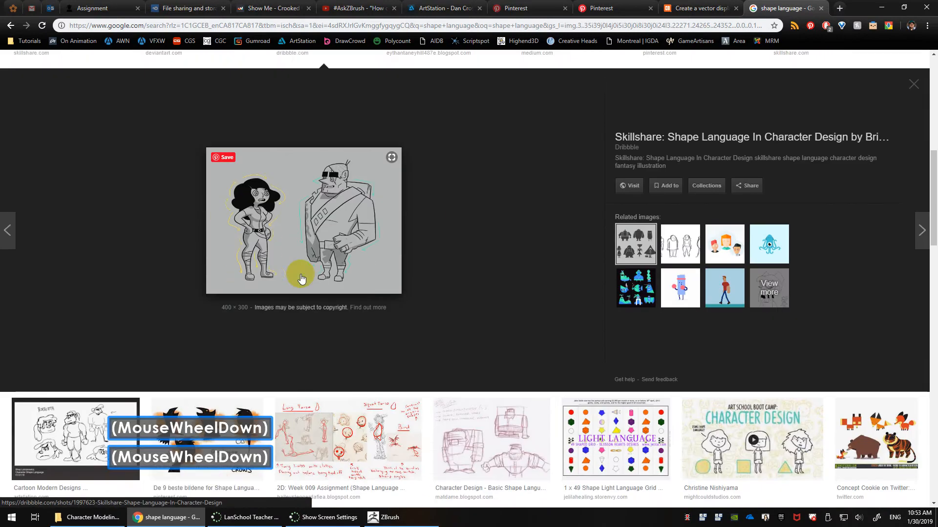
{"action": "scroll", "coordinate": [507, 205], "scroll_direction": "up", "scroll_amount": 4}
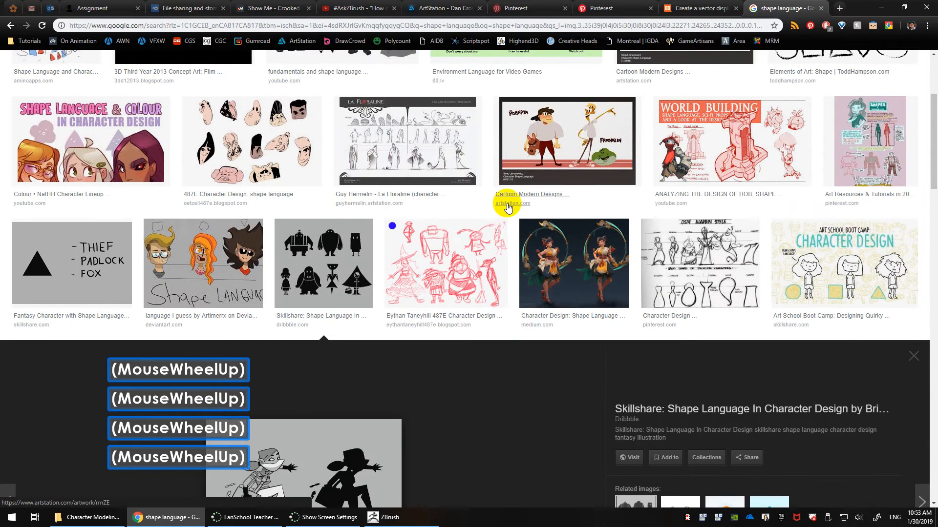